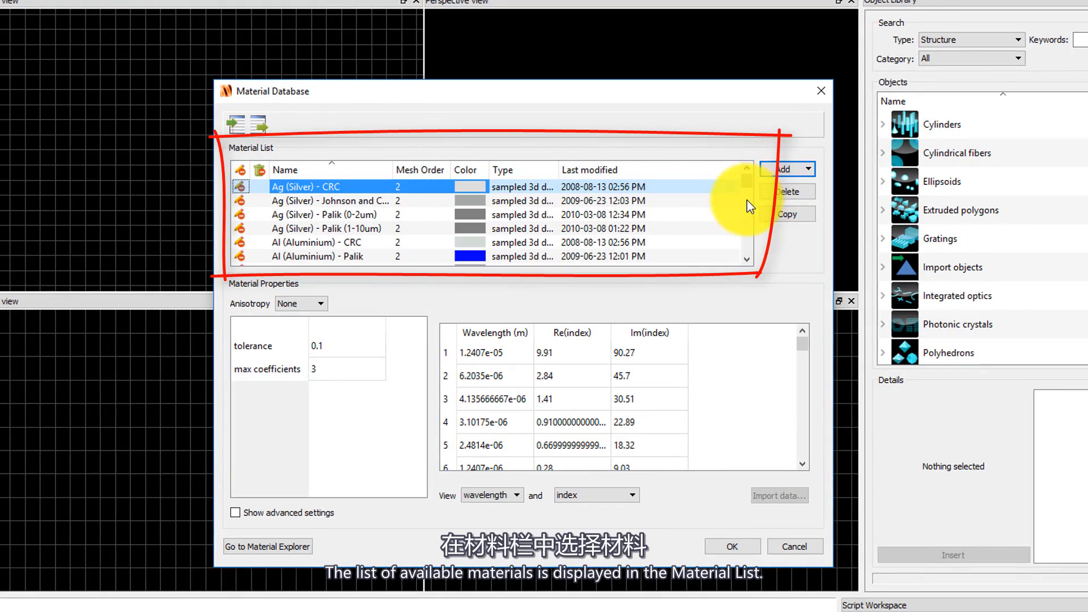
Browse the material database, viewing the properties of Au (Gold) - CRC, SiO2 (Glass) - Palik and etch.
scroll(595, 221, down, 3)
click(340, 187)
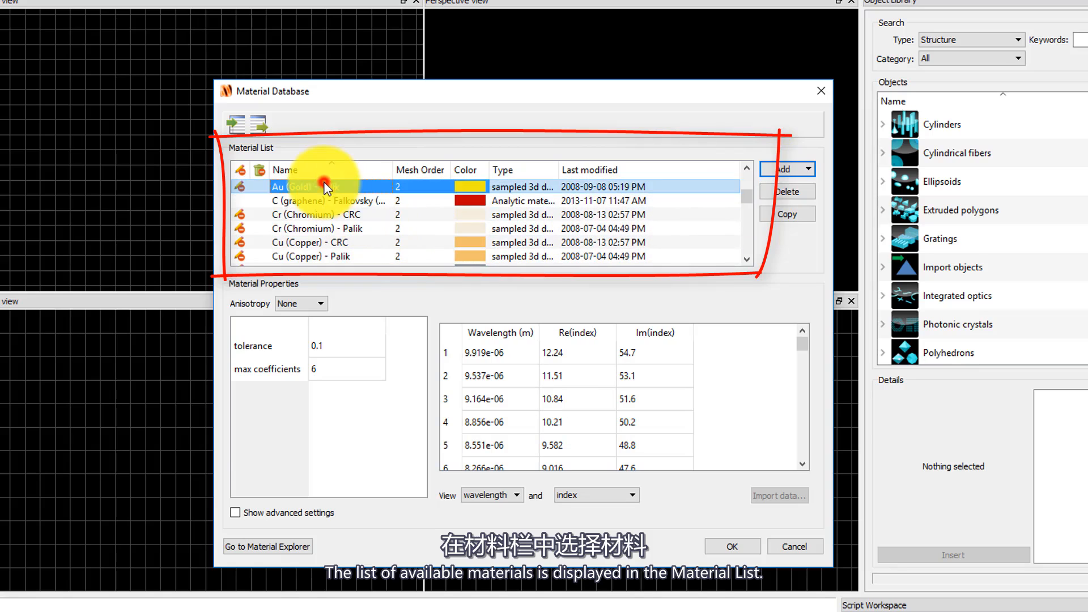
scroll(347, 213, down, 5)
scroll(341, 221, down, 3)
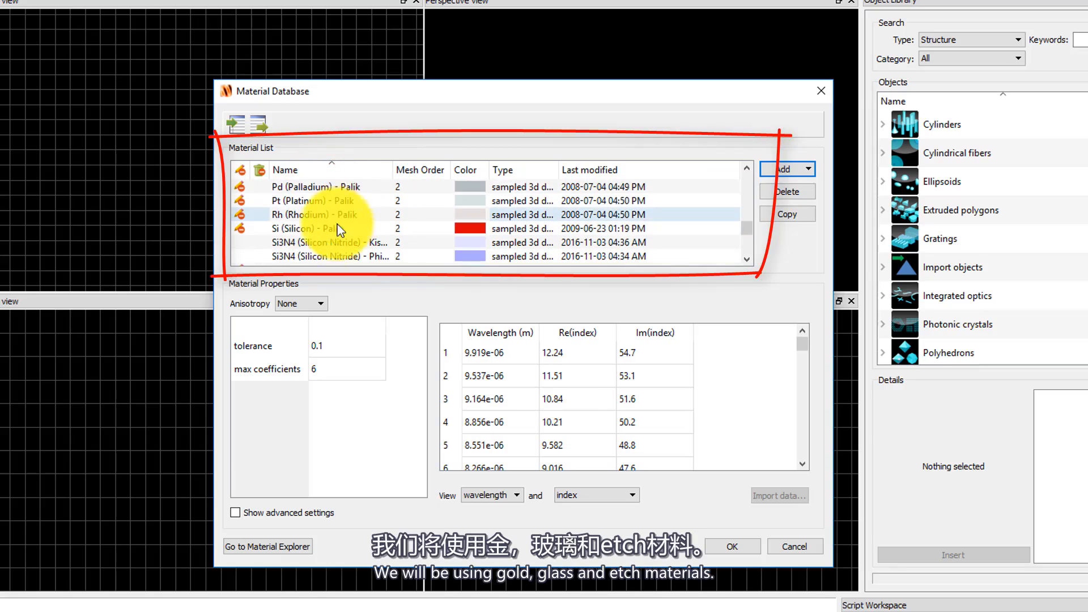
click(322, 187)
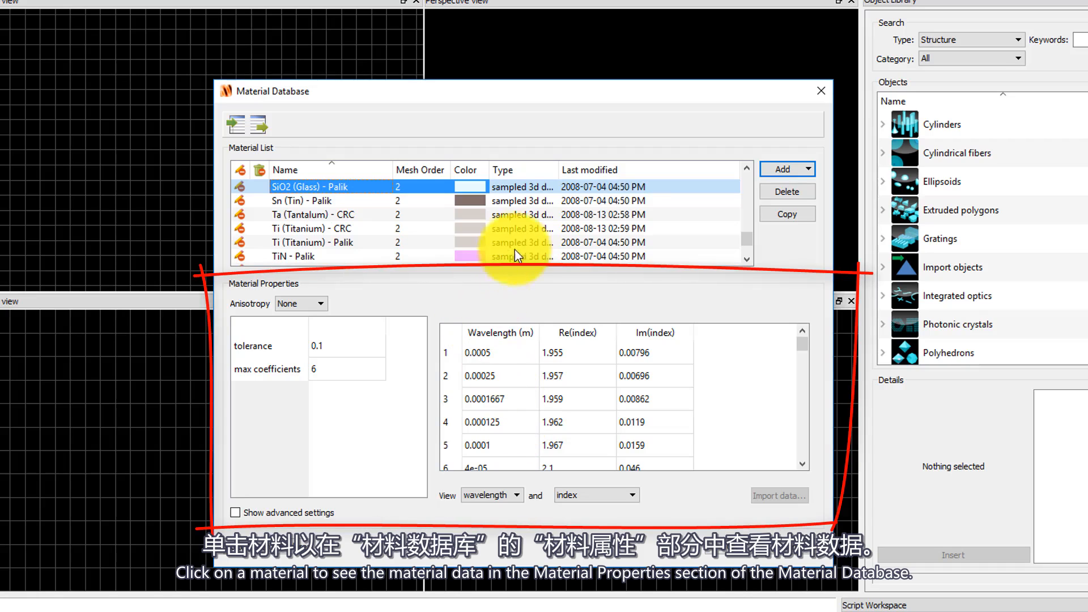
scroll(508, 242, down, 2)
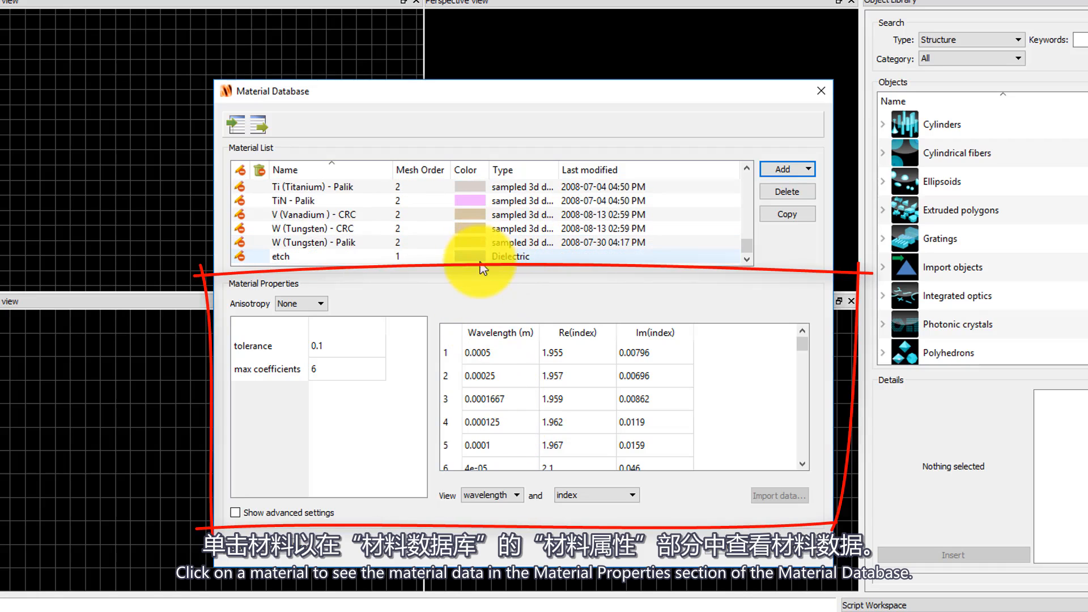
click(473, 260)
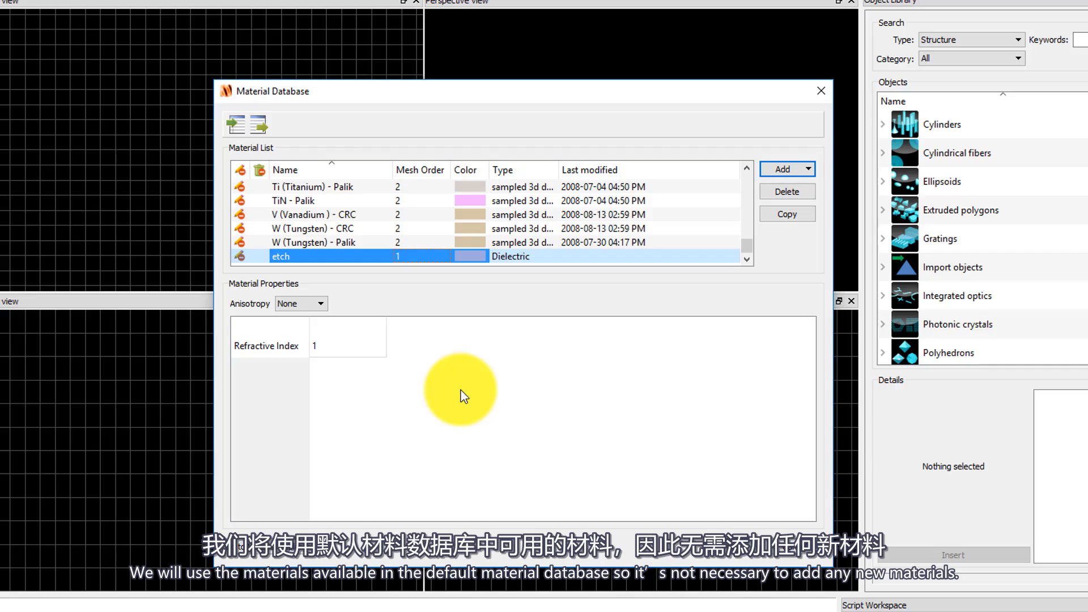
click(730, 545)
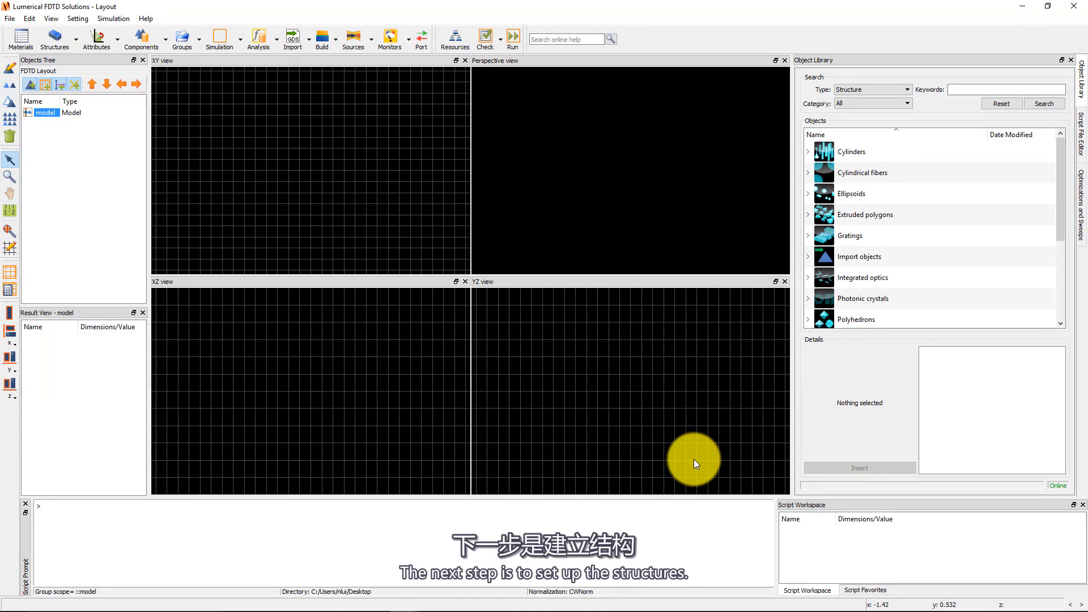
Add a rectangle structure to the model.
click(75, 39)
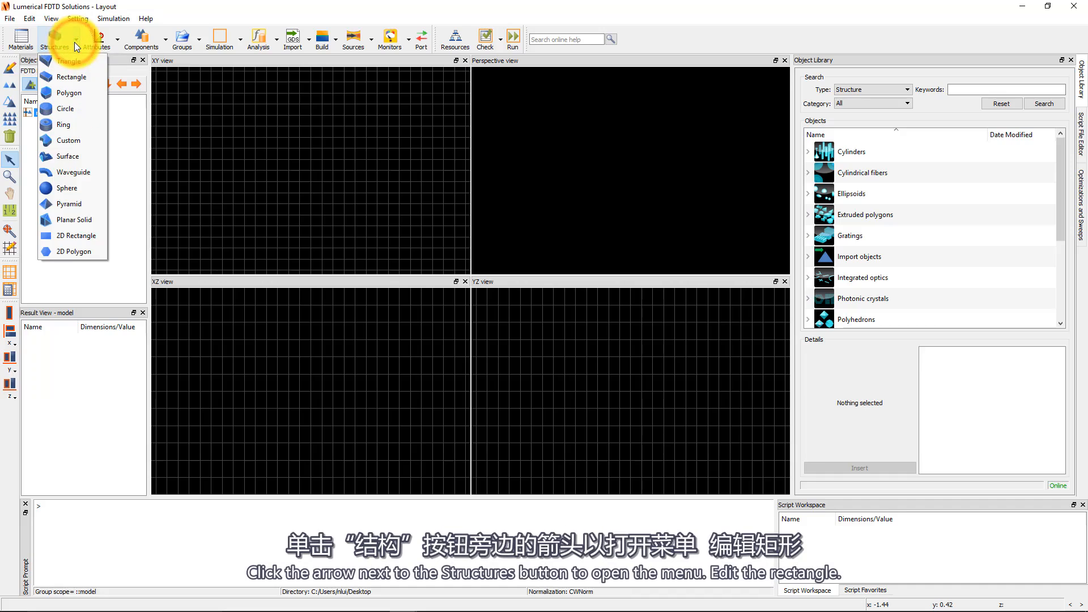
click(96, 76)
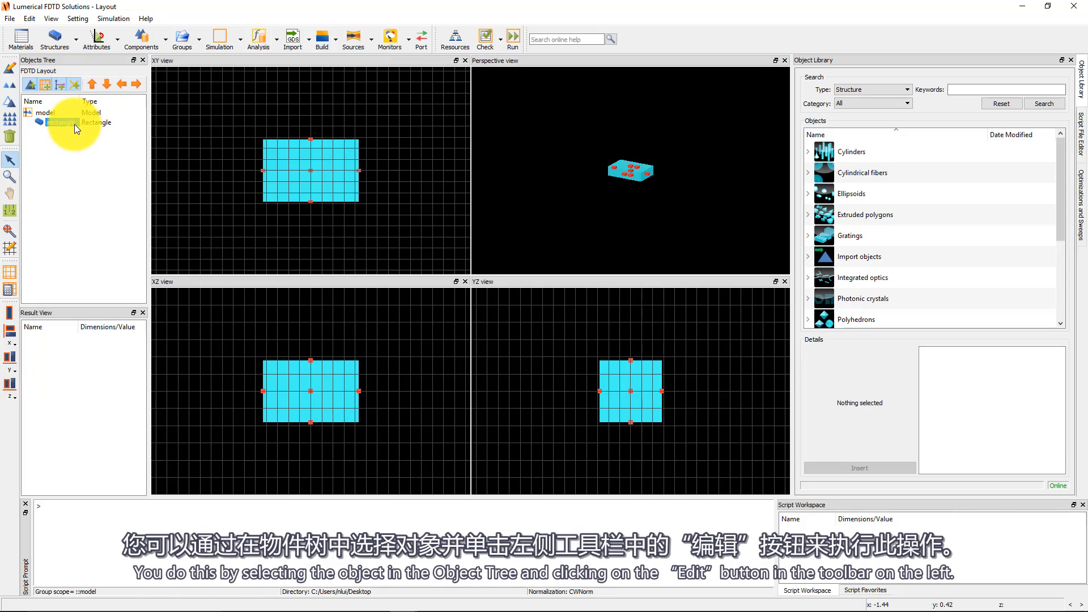
click(11, 65)
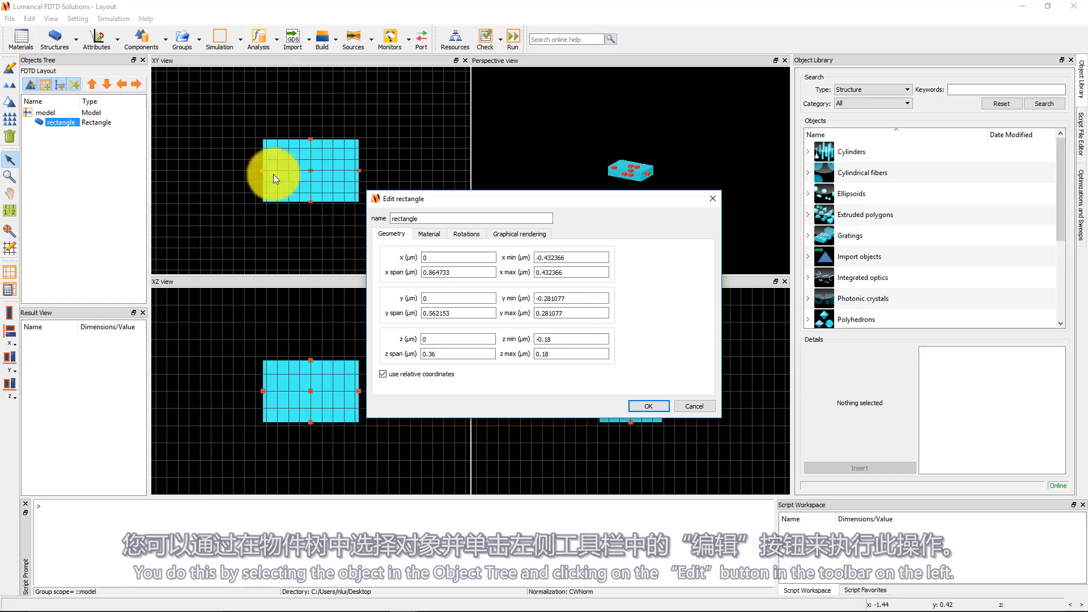
click(709, 408)
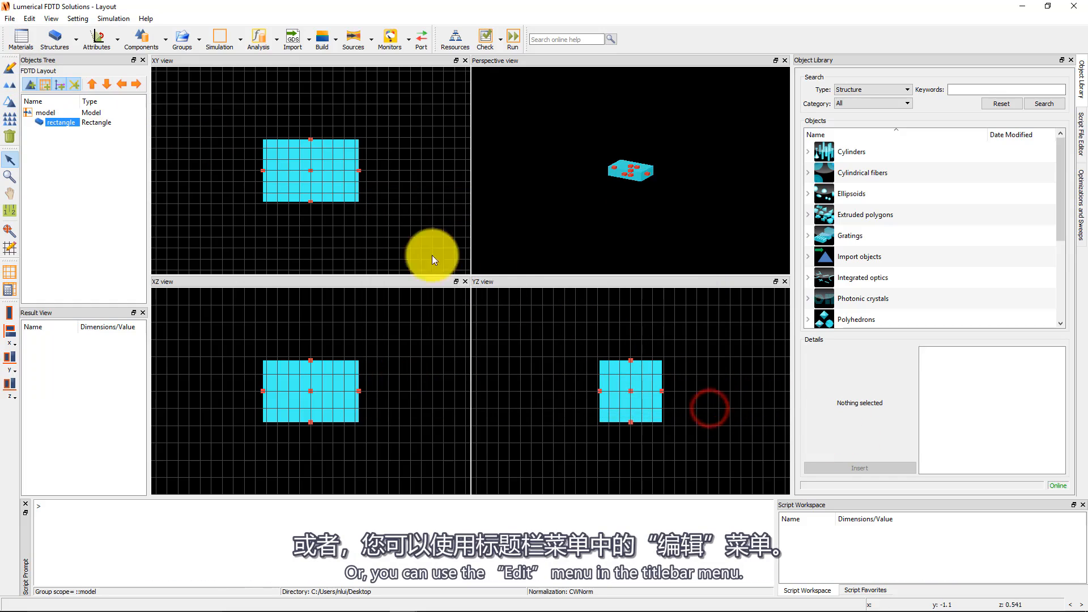
click(34, 19)
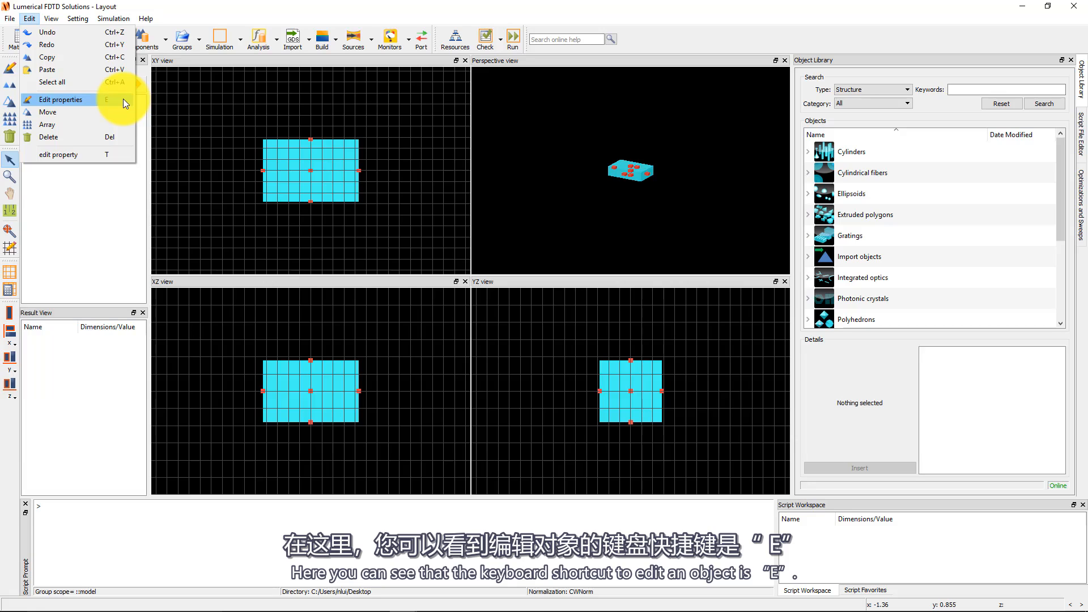
key(Escape)
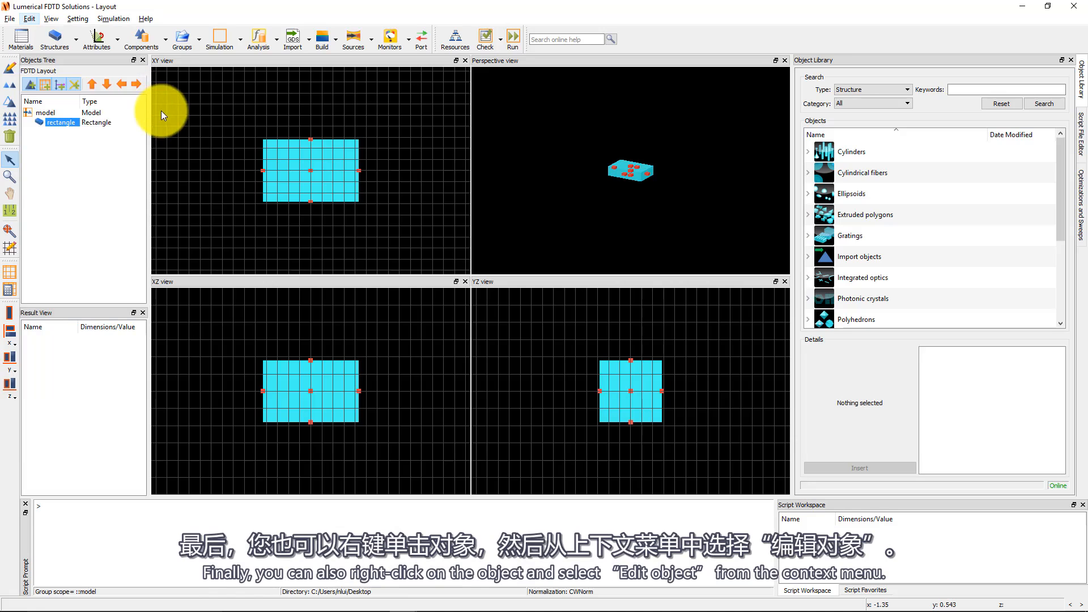
Open the rectangle's properties and rename it film.
right_click(63, 123)
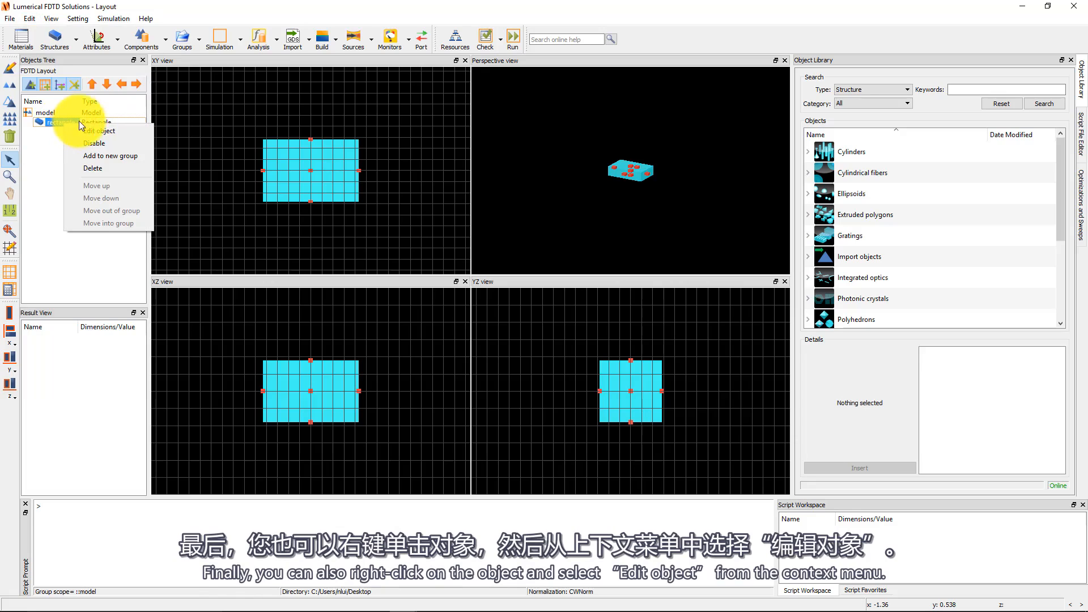
click(104, 130)
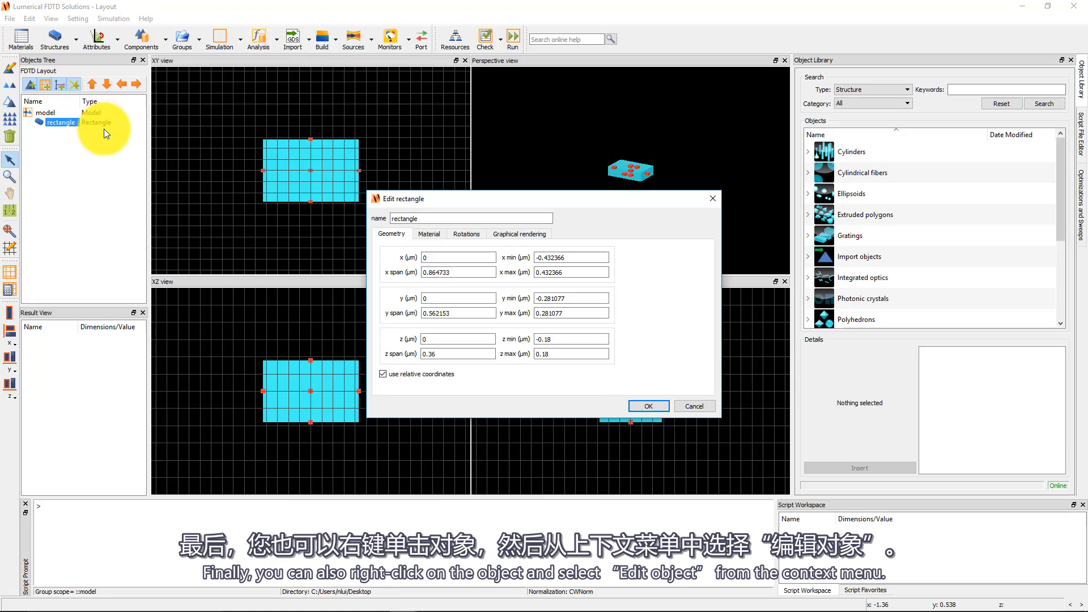
double_click(429, 219)
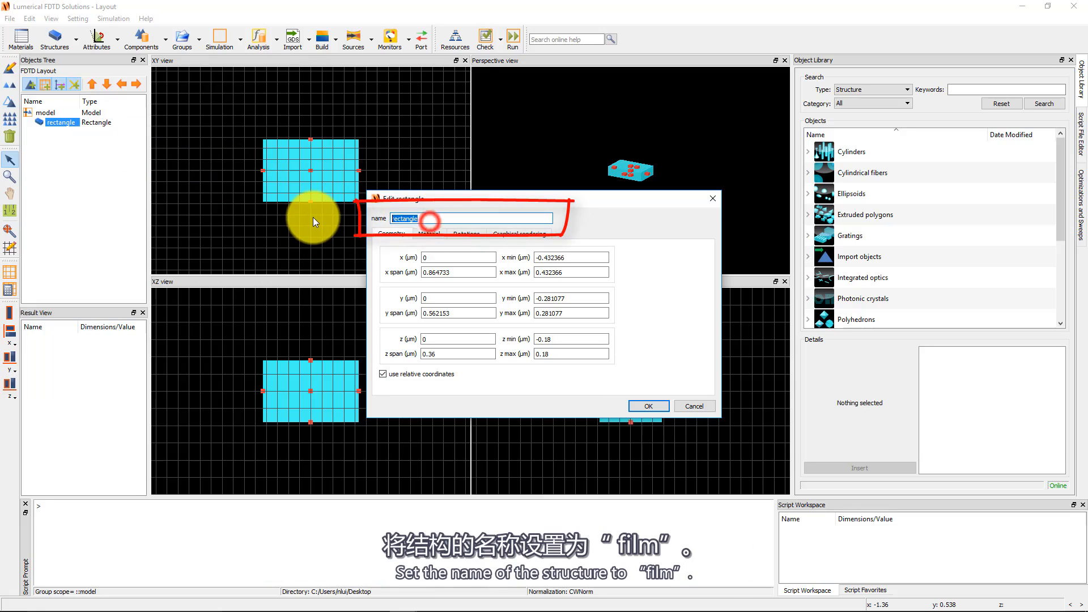
text(film)
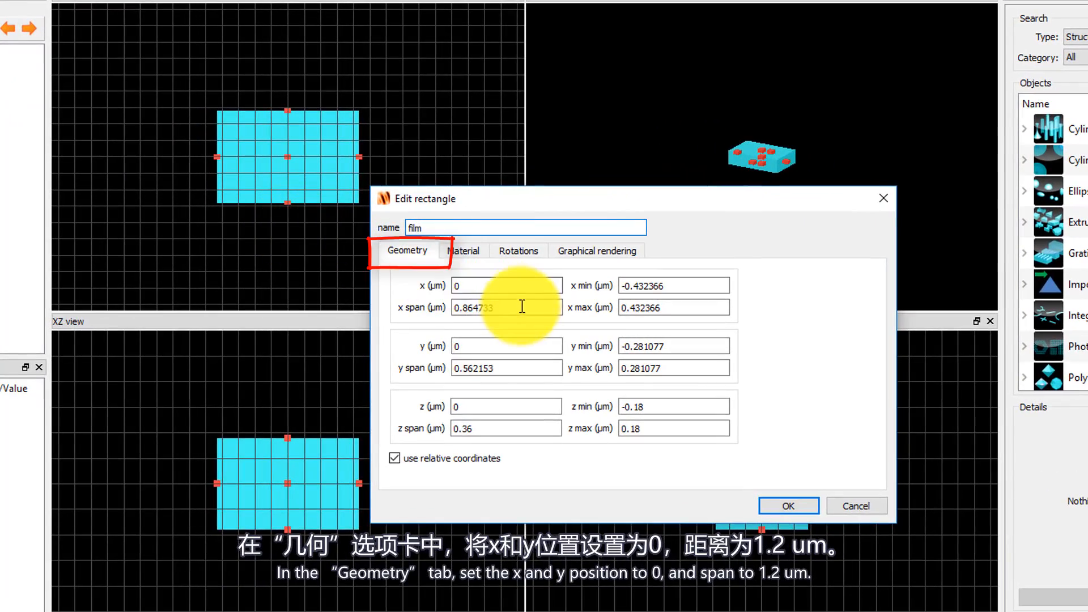
Set the film's x span and y span to 1.2 µm.
double_click(522, 307)
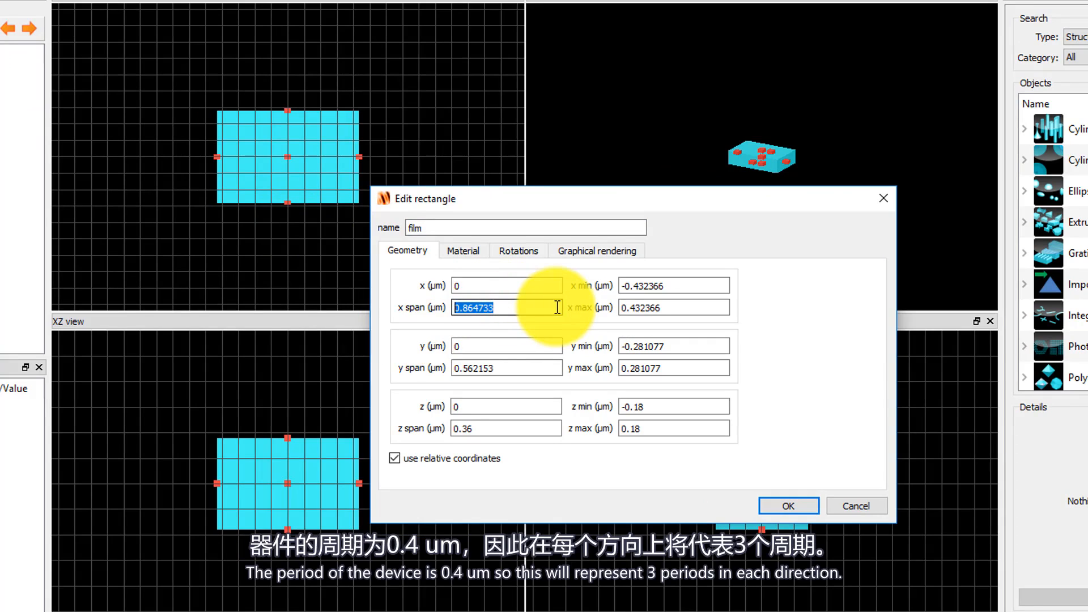
text(1.2)
double_click(506, 368)
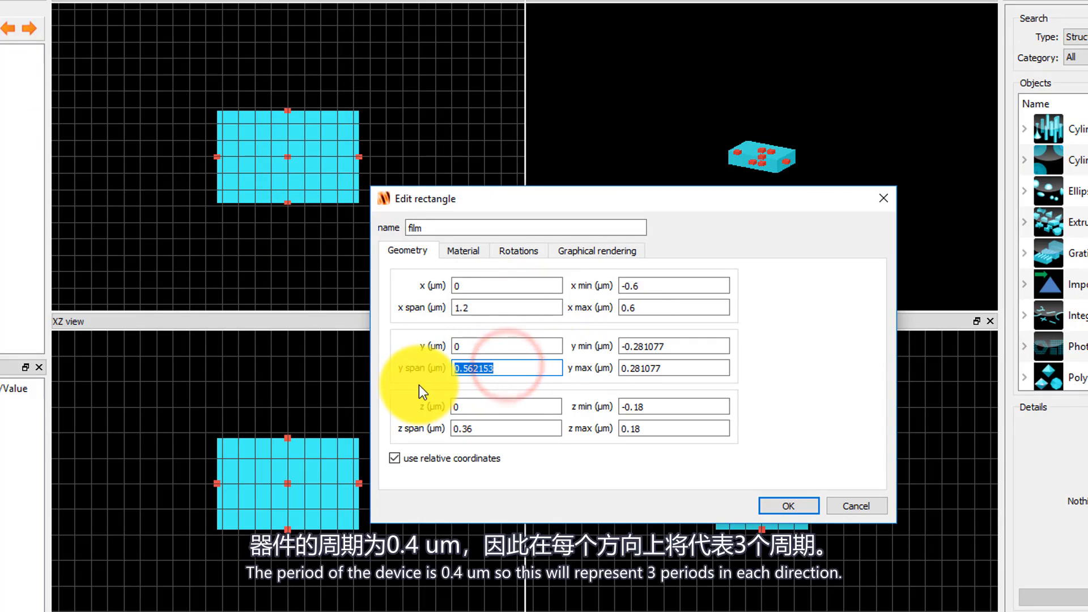
text(1.2)
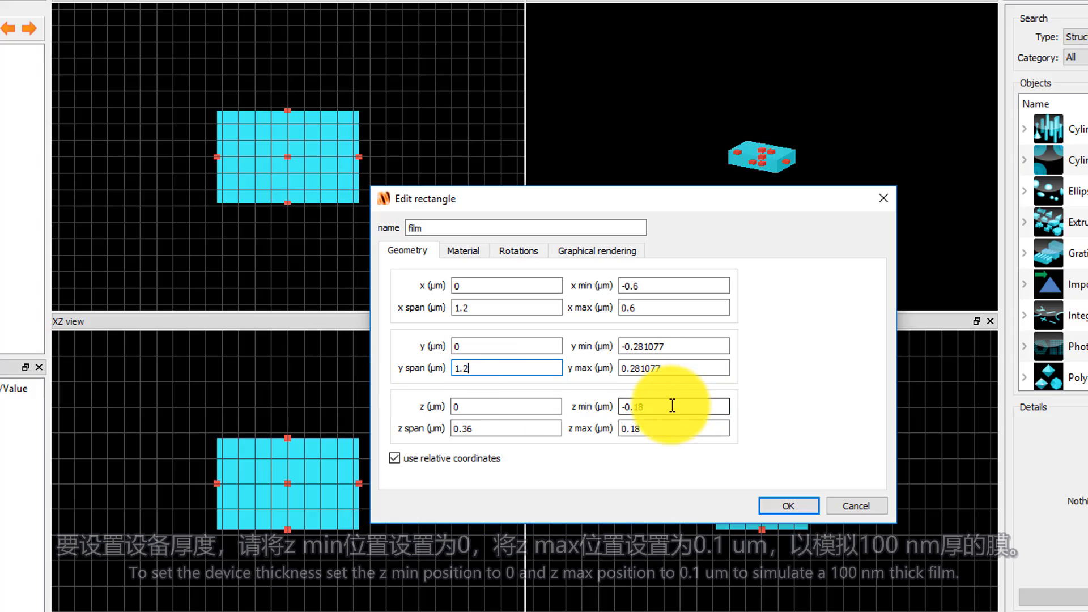
Set the film's z min to 0 and z max to 0.1 µm.
drag(672, 406, 606, 412)
text(0)
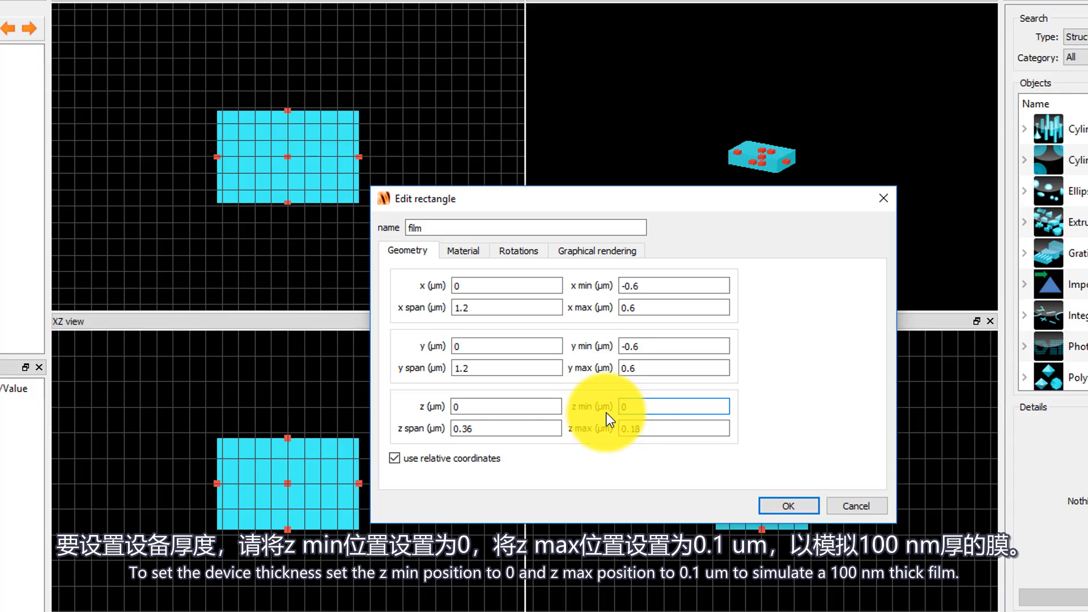
click(659, 428)
text(0.1)
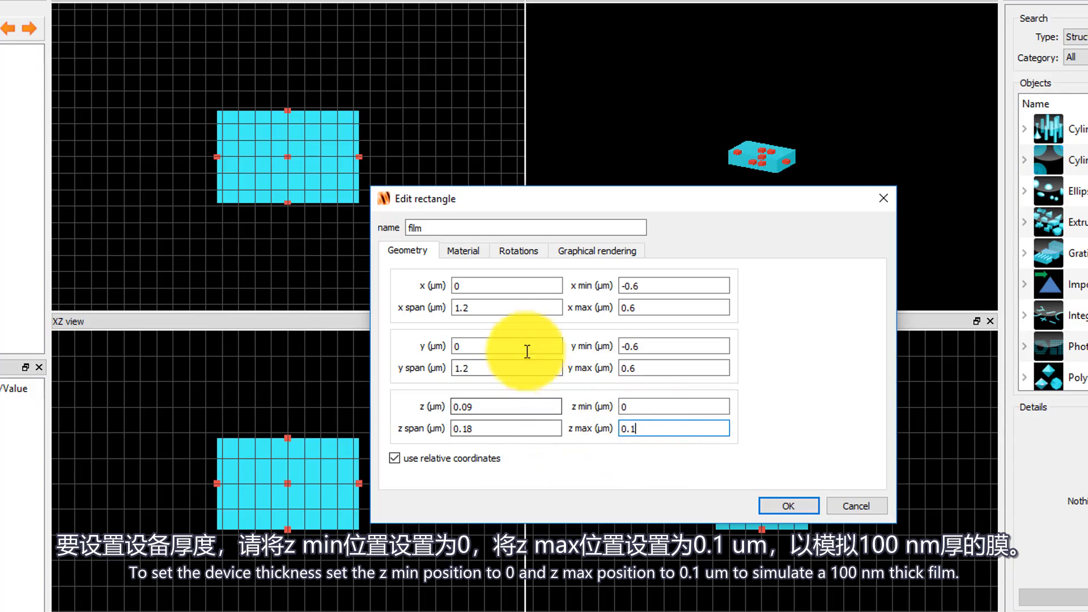
Assign the material Au (Gold) - CRC to the film and apply the changes.
click(485, 257)
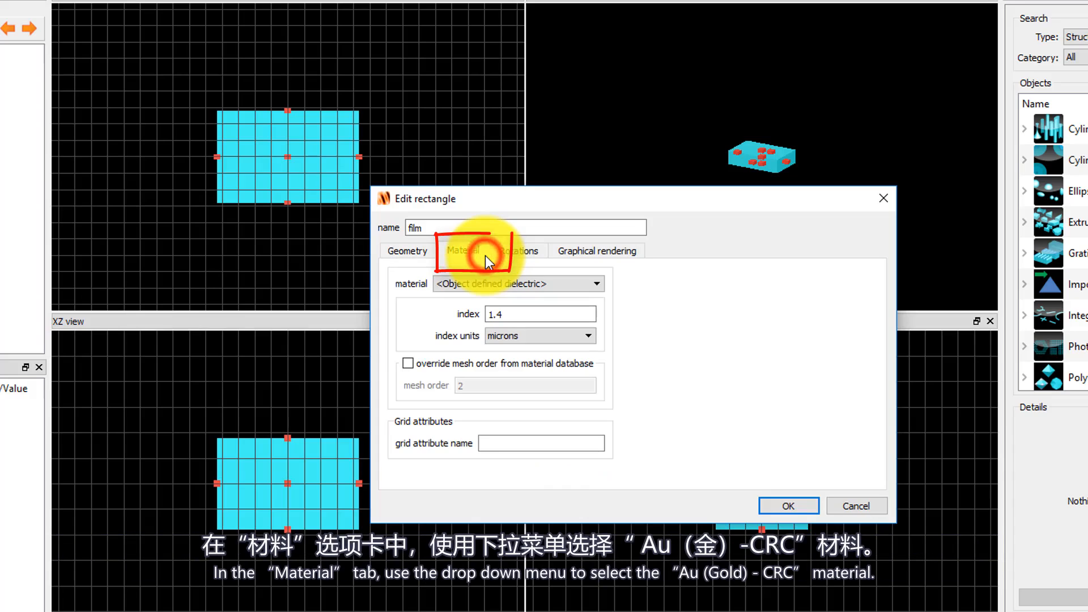
click(593, 282)
scroll(560, 351, down, 1)
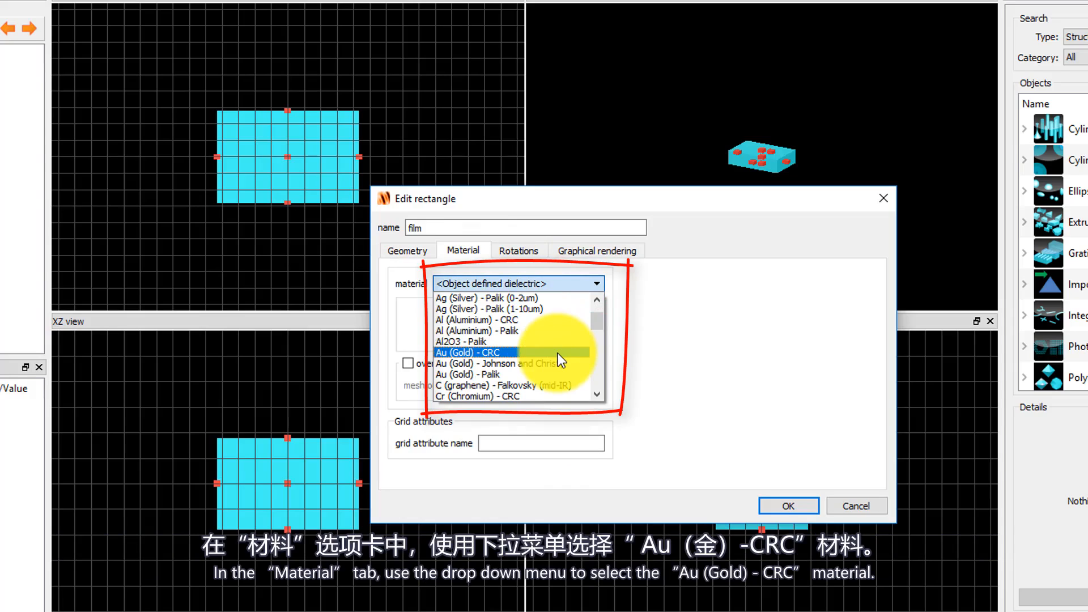
click(557, 352)
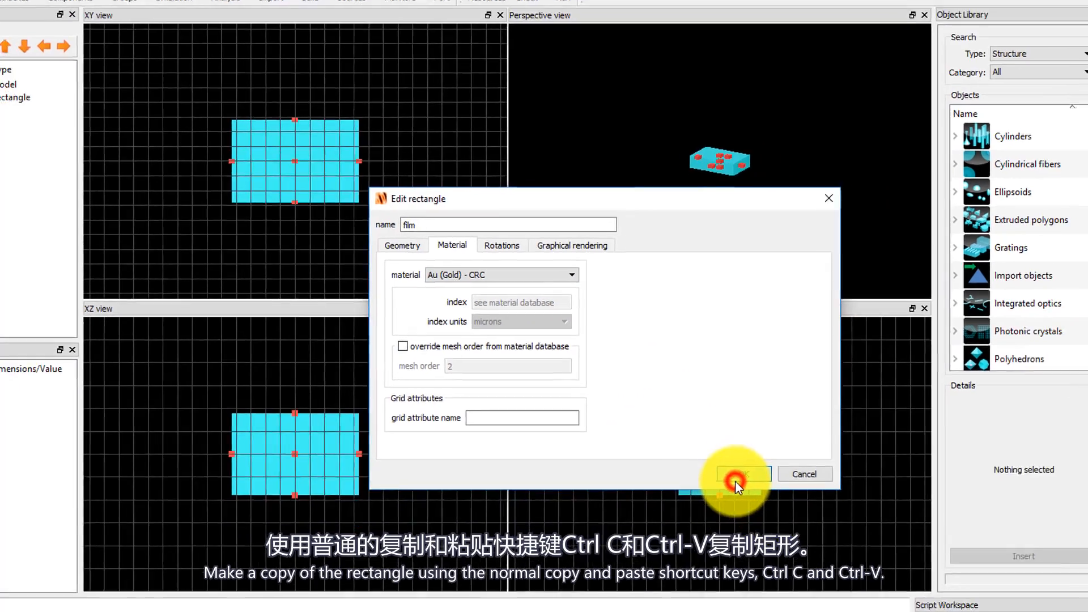
click(787, 506)
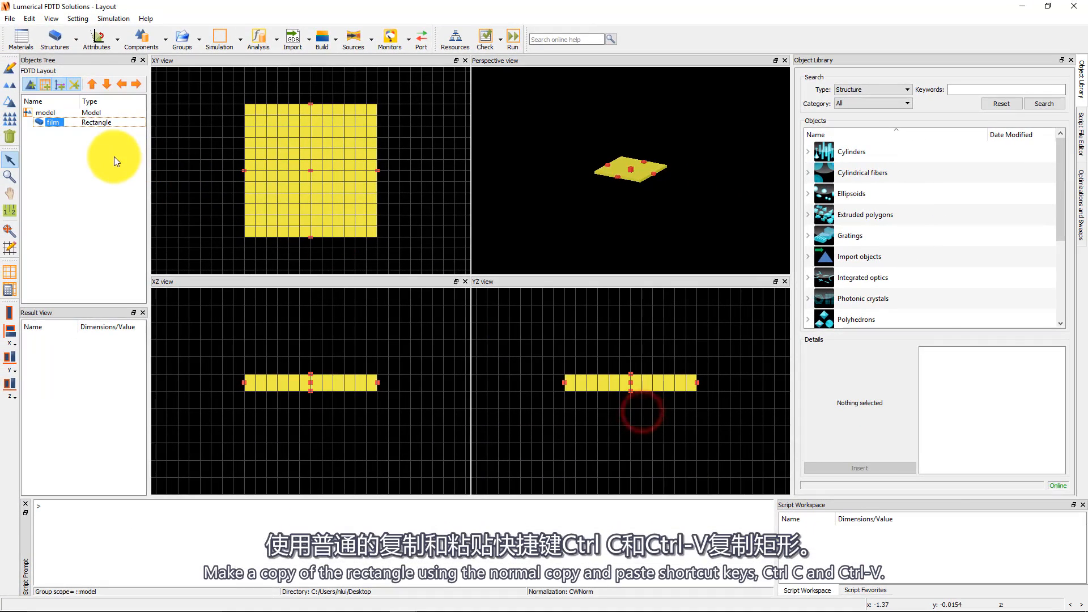
Duplicate the film rectangle by copying and pasting it.
click(29, 18)
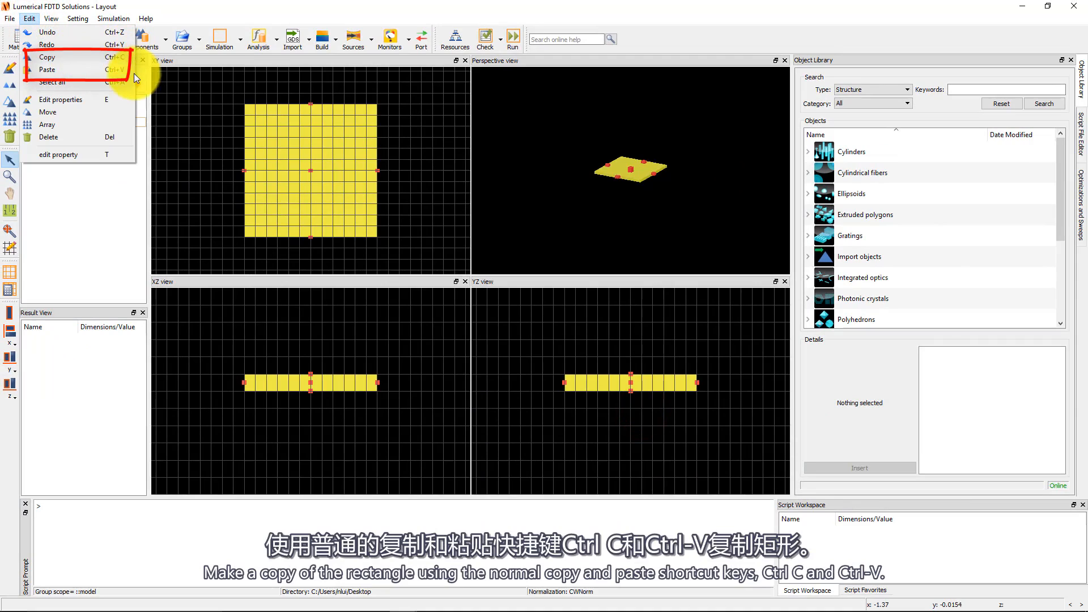
click(110, 214)
click(51, 121)
key(ctrl+c)
key(ctrl+v)
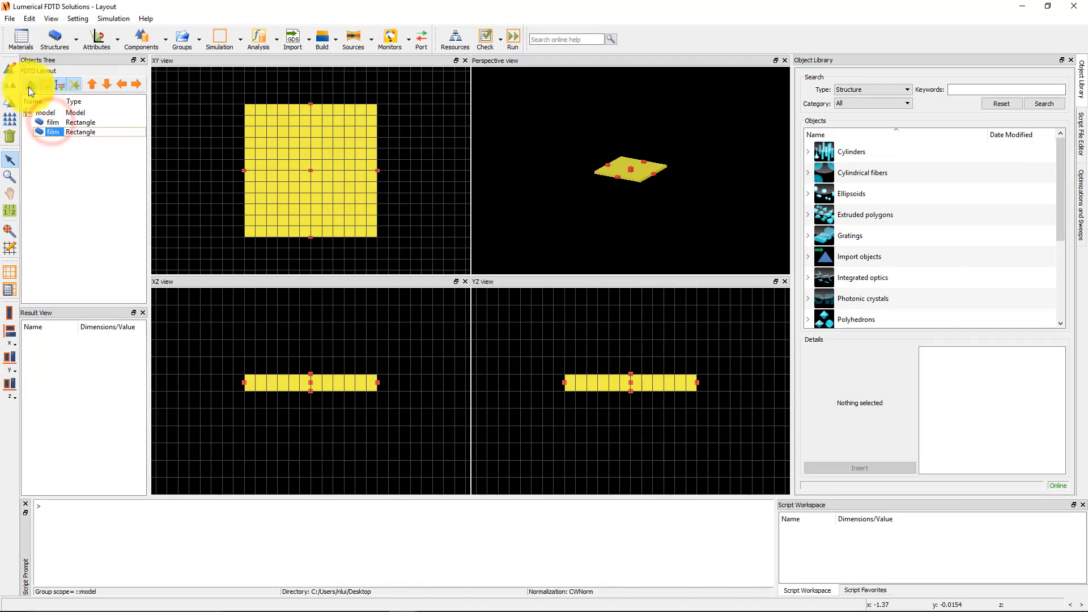
Open the copied rectangle's properties and rename it substrate.
click(10, 68)
drag(436, 219, 360, 198)
text(substrate)
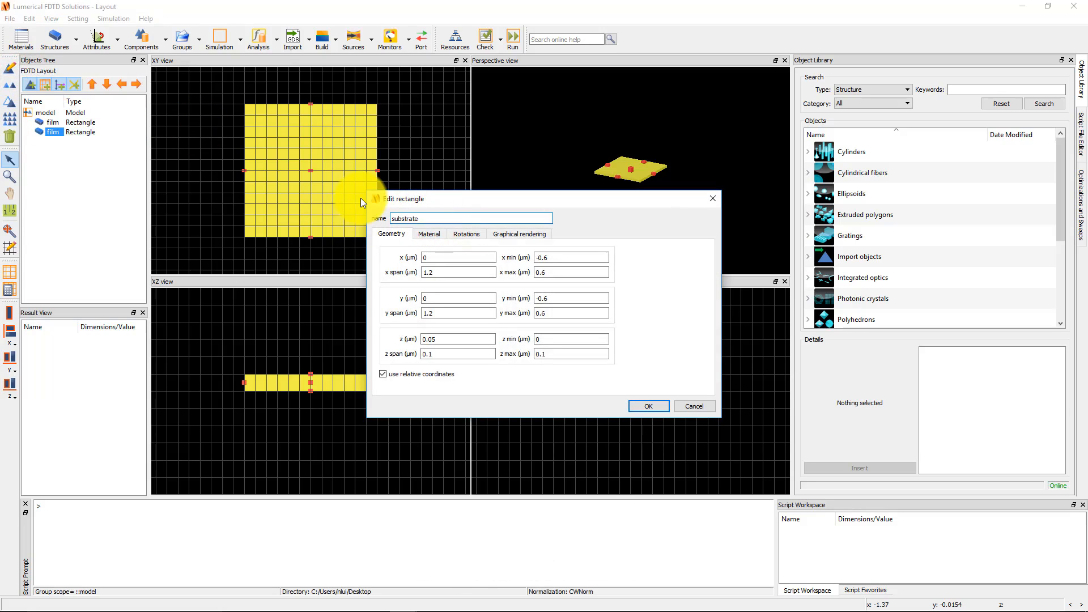
Set the substrate's z max to 0 and z min to -1 µm.
click(567, 354)
drag(566, 355, 540, 343)
text(0)
text(-1)
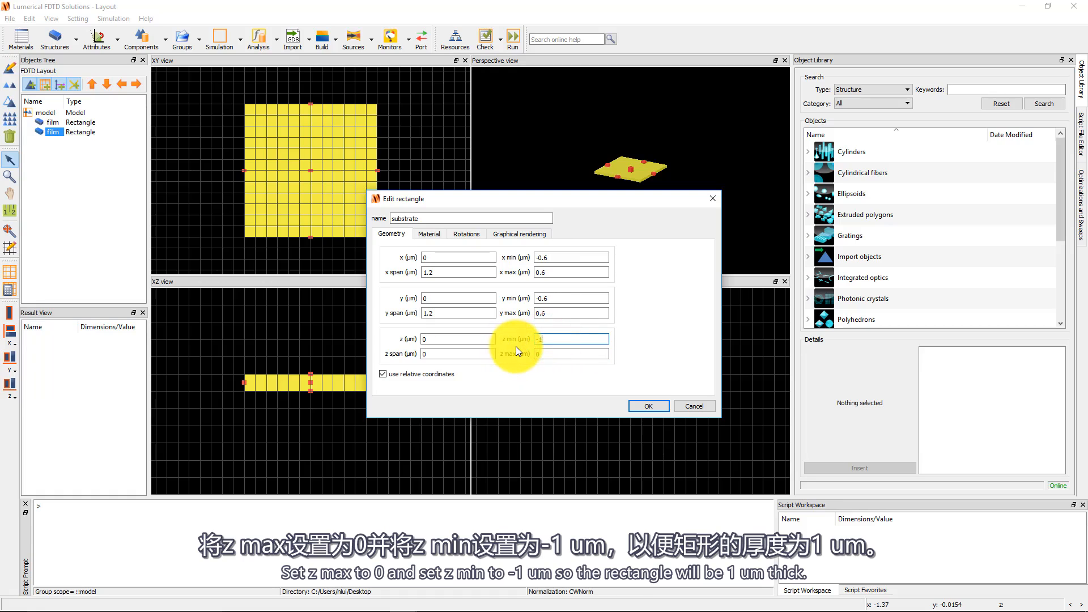
Assign the material SiO2 (Glass) - Palik to the substrate and apply the changes.
click(418, 239)
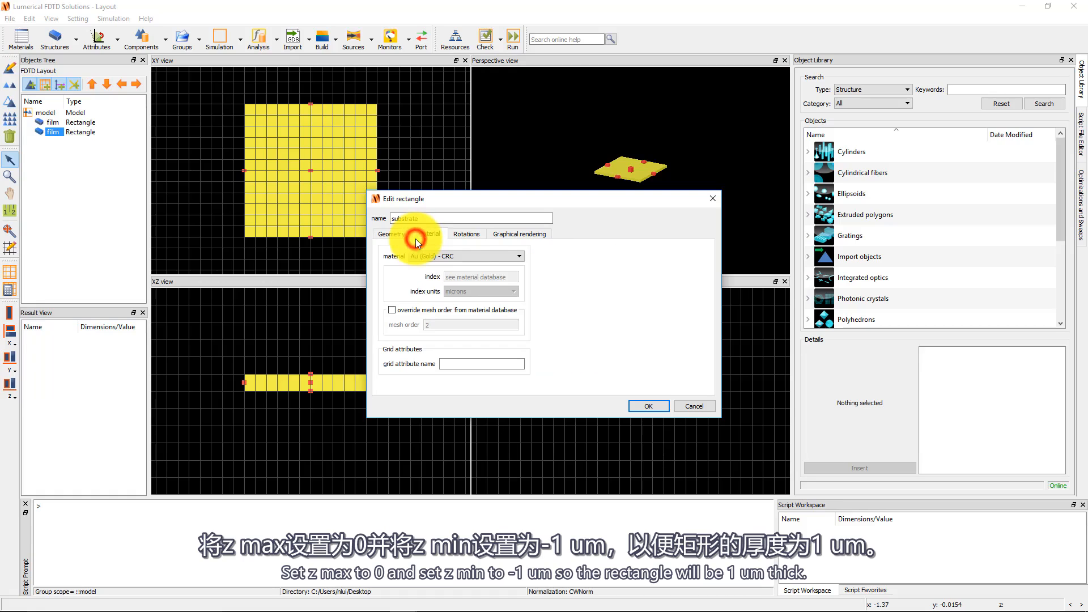
click(498, 259)
scroll(504, 306, down, 5)
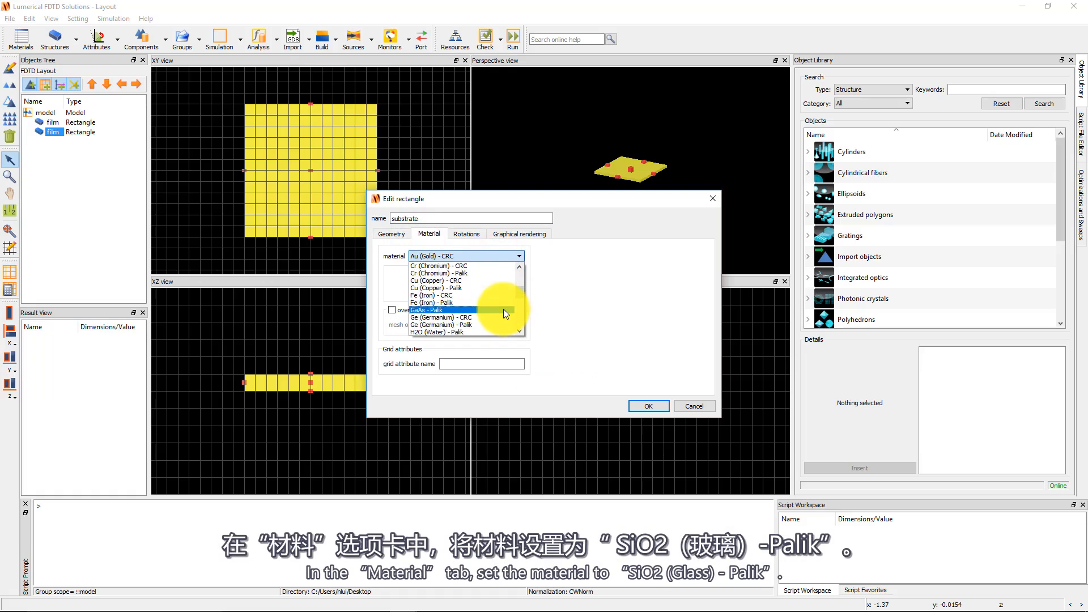
scroll(503, 309, down, 3)
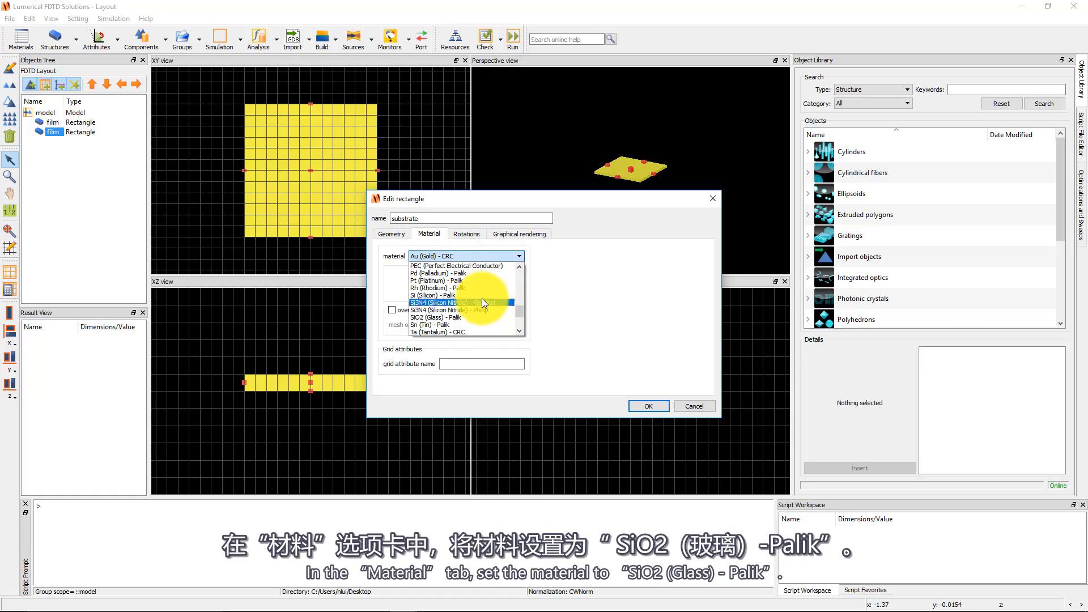
click(462, 318)
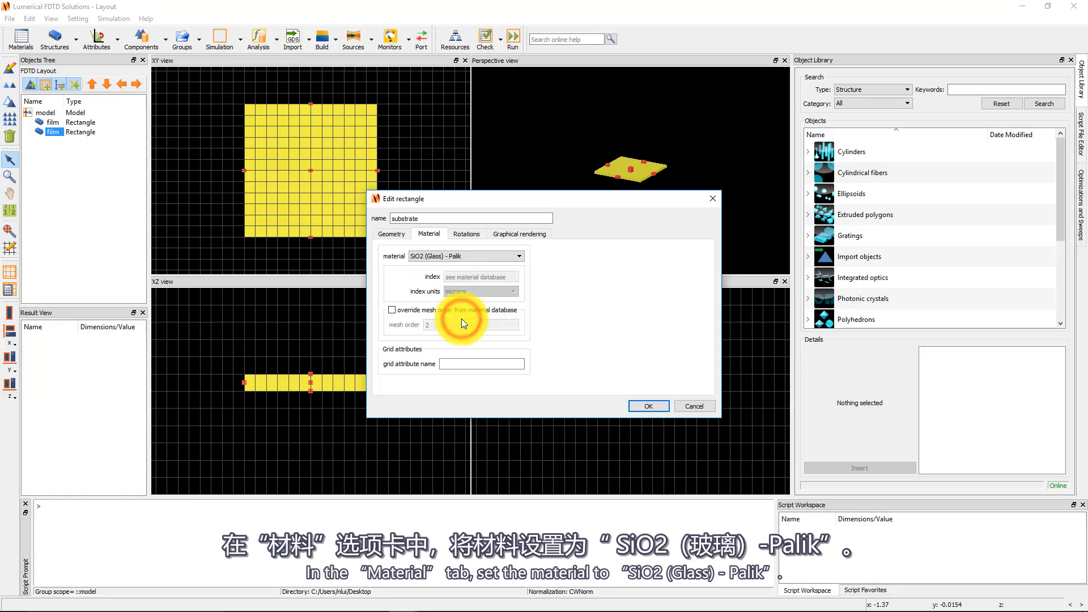
click(648, 405)
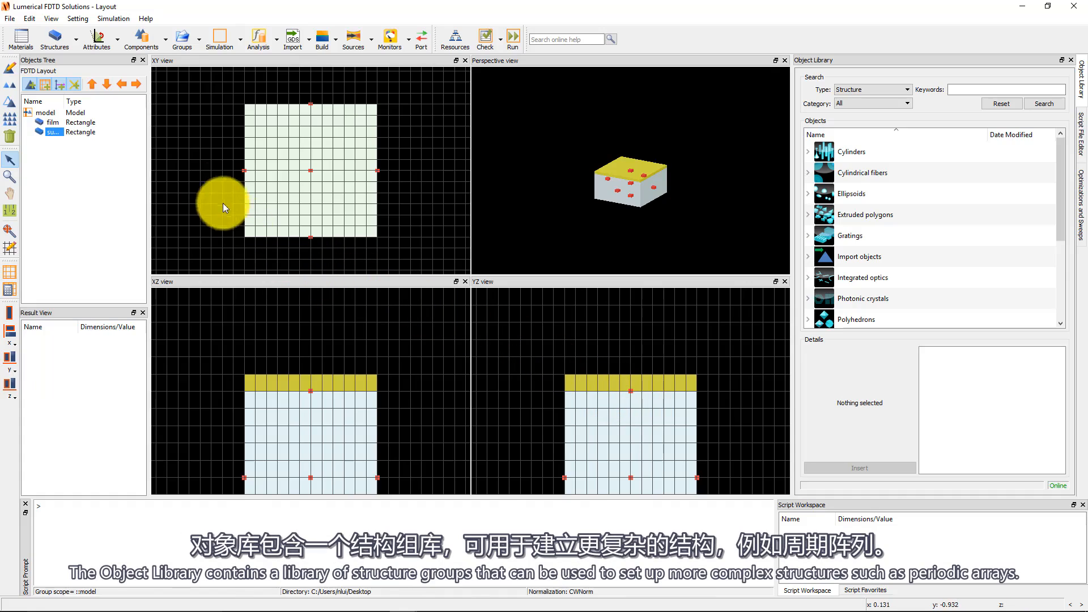
click(51, 21)
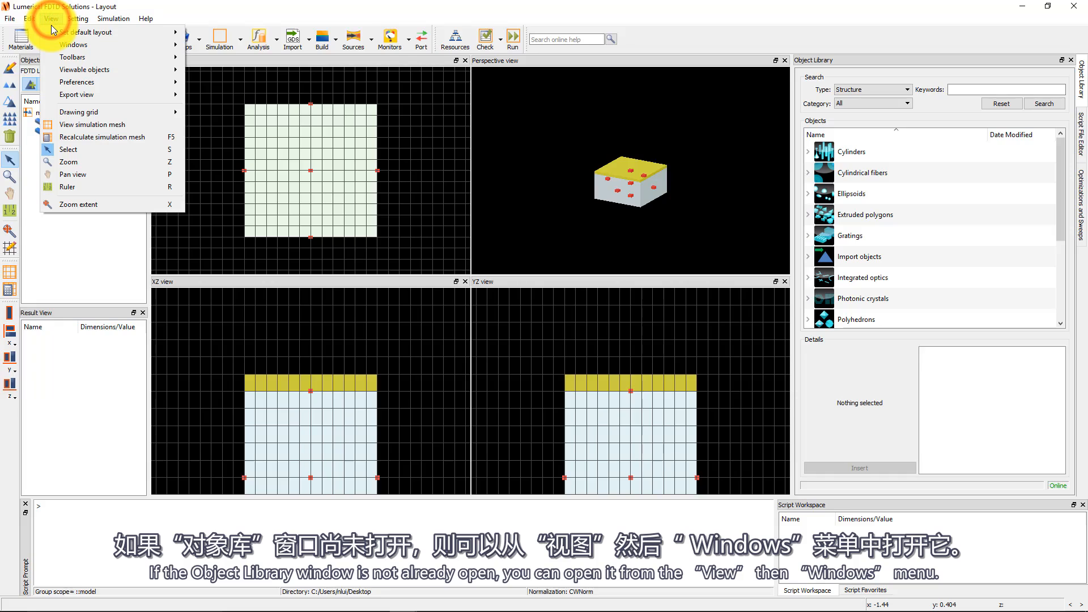
mouse_move(113, 45)
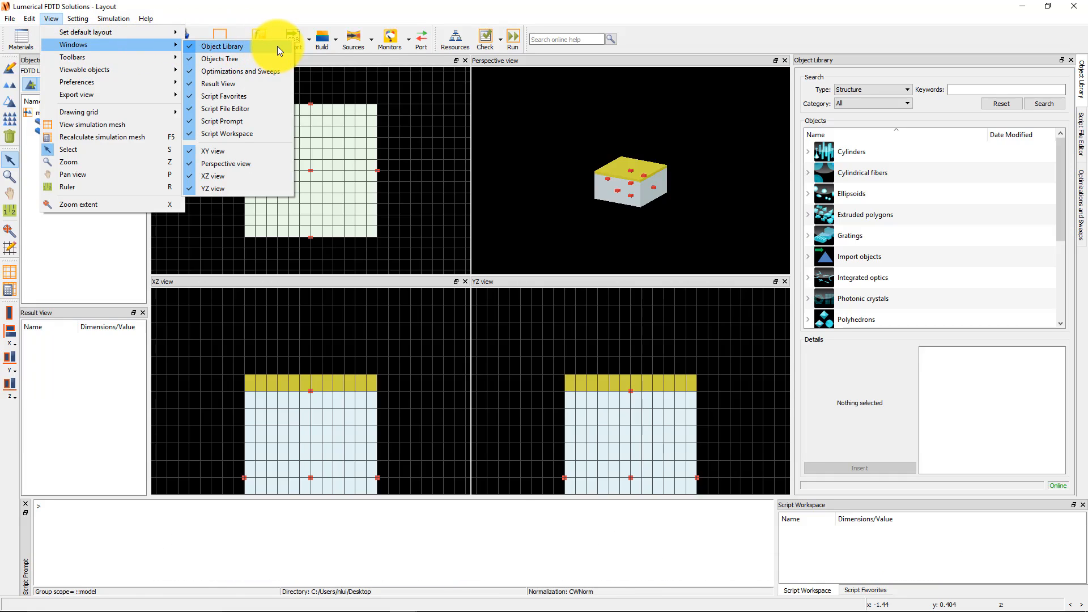
key(Escape)
click(356, 3)
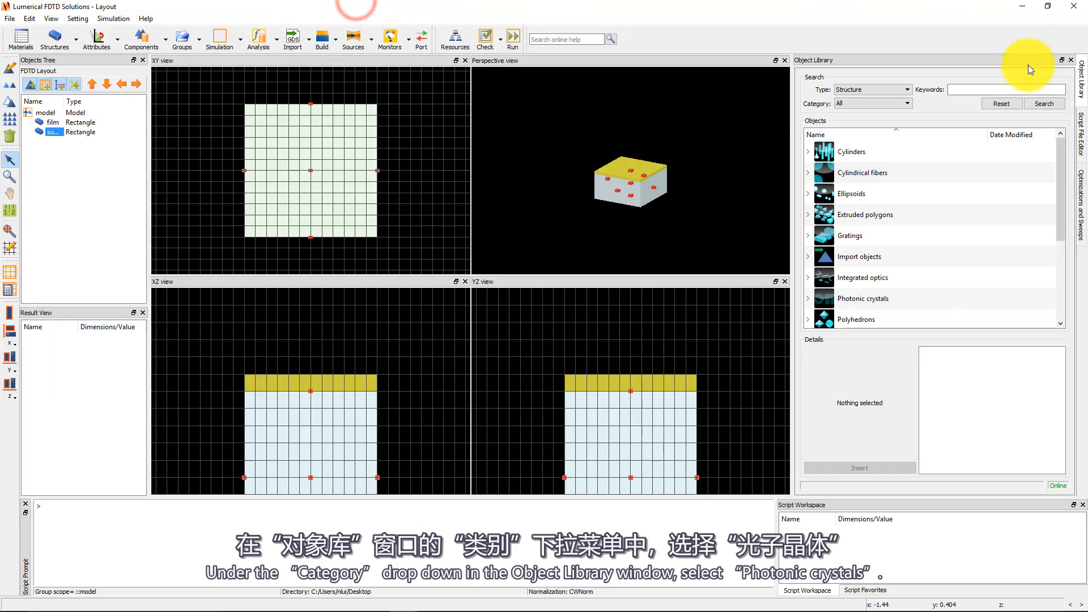
Insert a Rectangular lattice PC array from the Photonic crystals category of the object library.
click(893, 104)
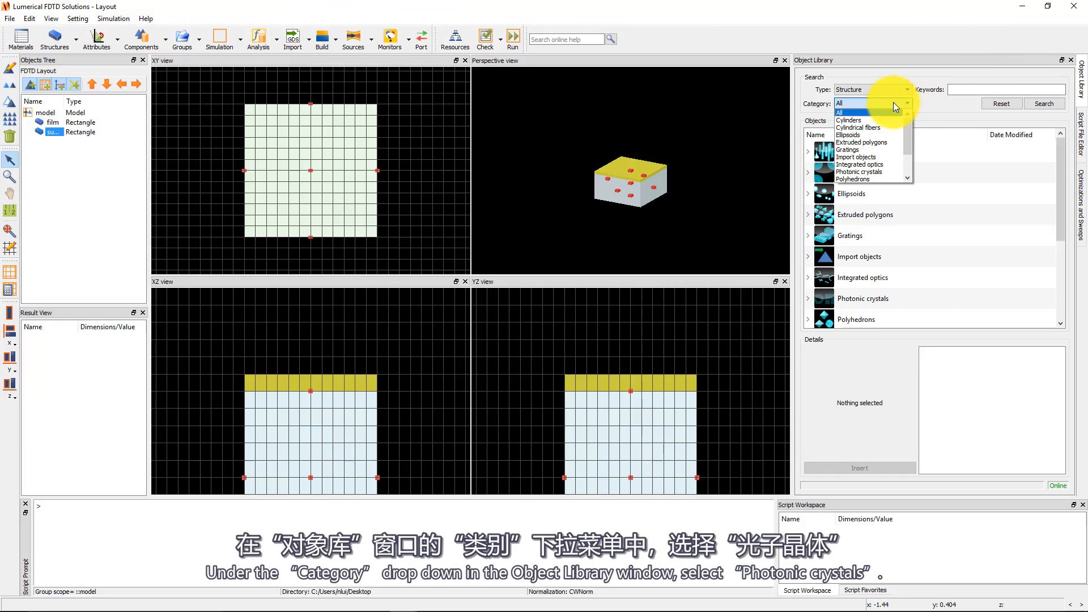
click(882, 172)
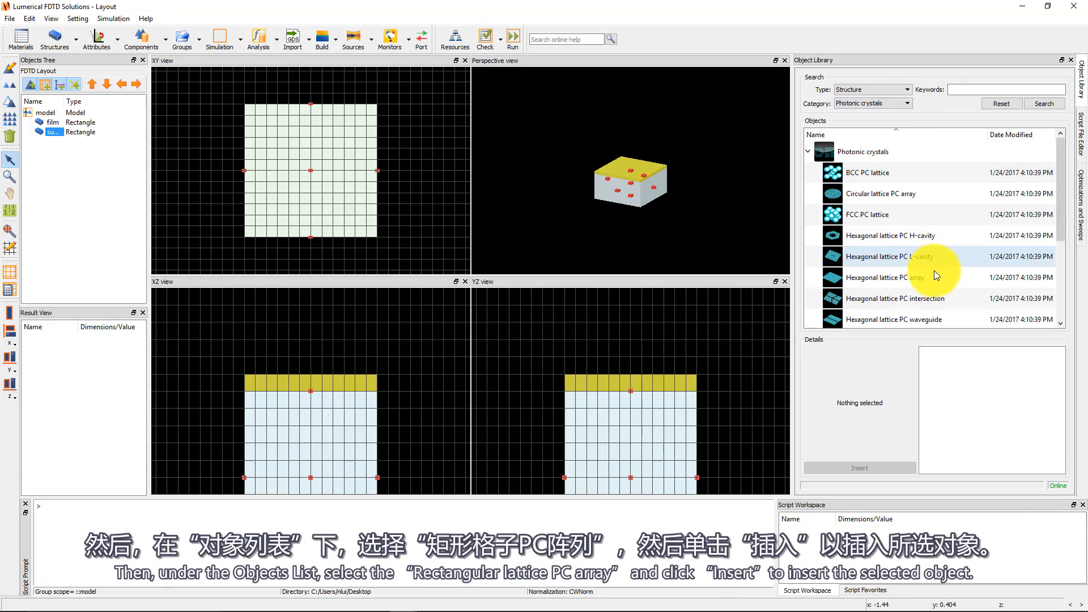
scroll(948, 273, down, 1)
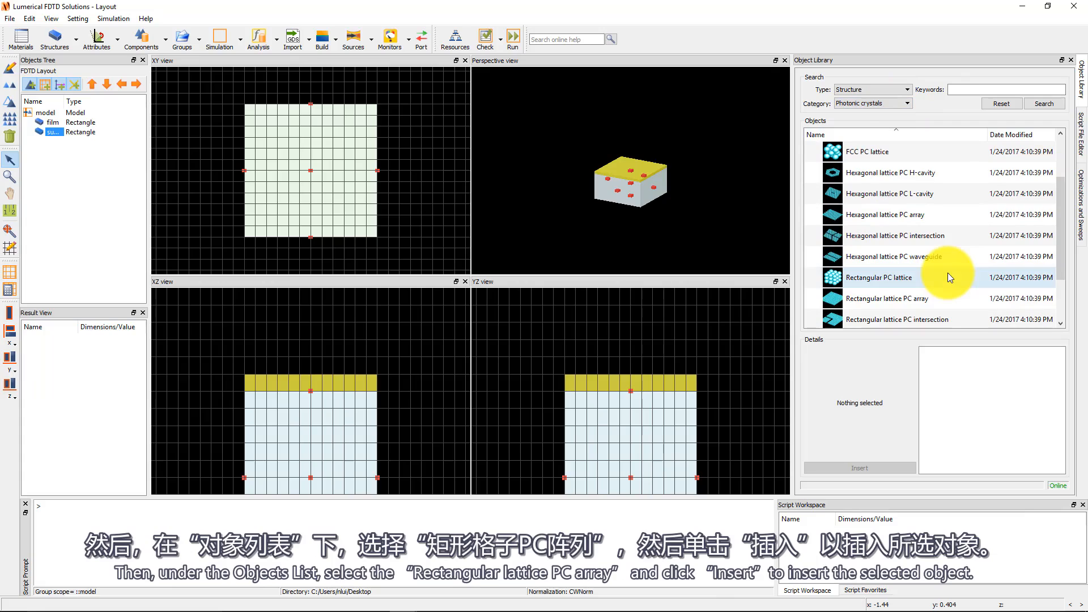
click(927, 299)
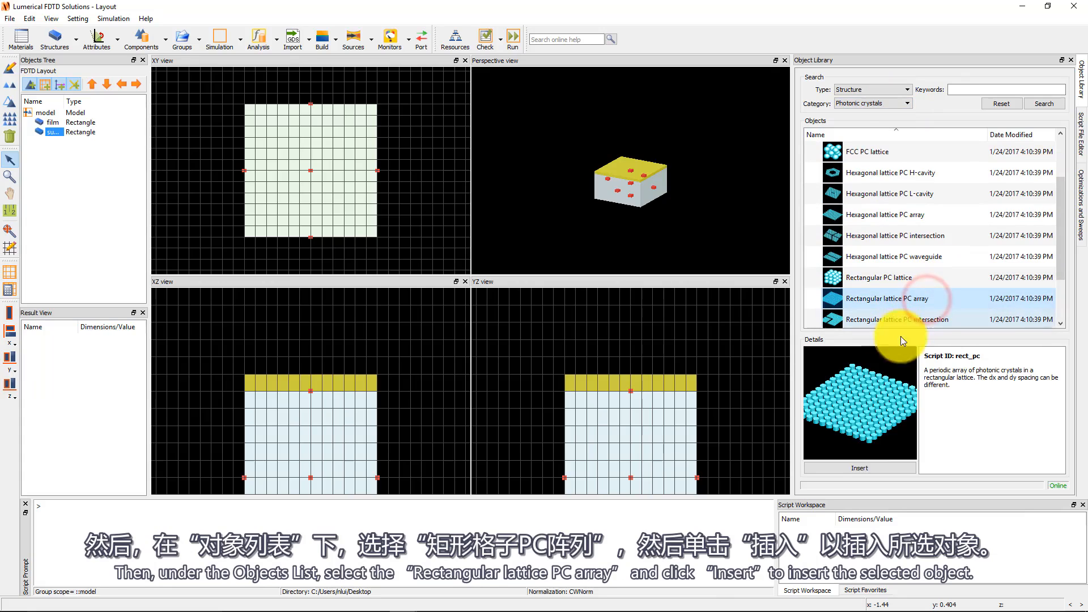
click(864, 468)
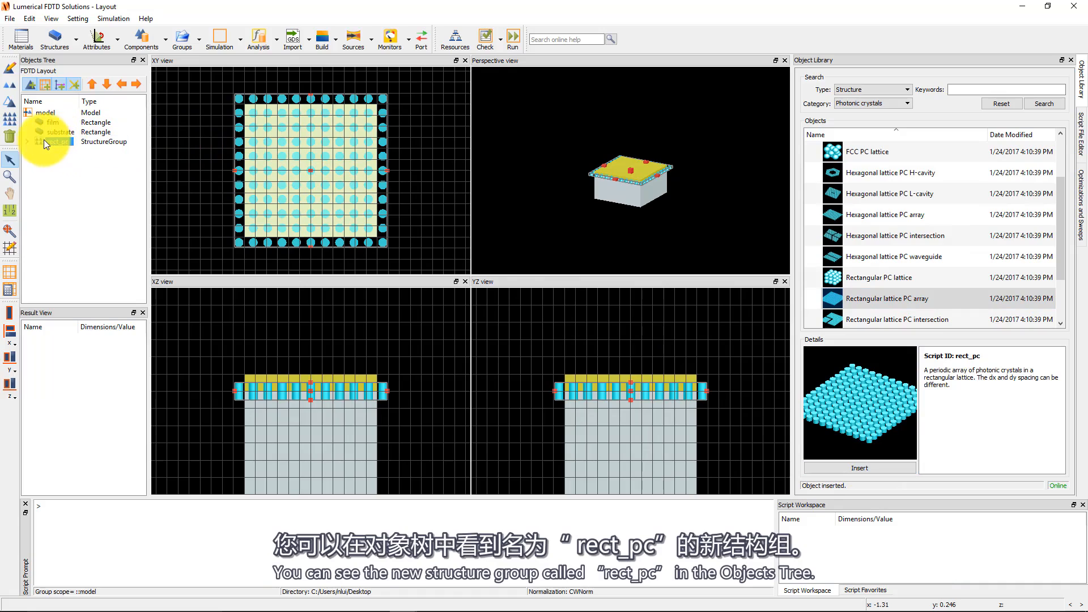
Open the inserted structure group's properties and rename it nanoholes.
click(28, 141)
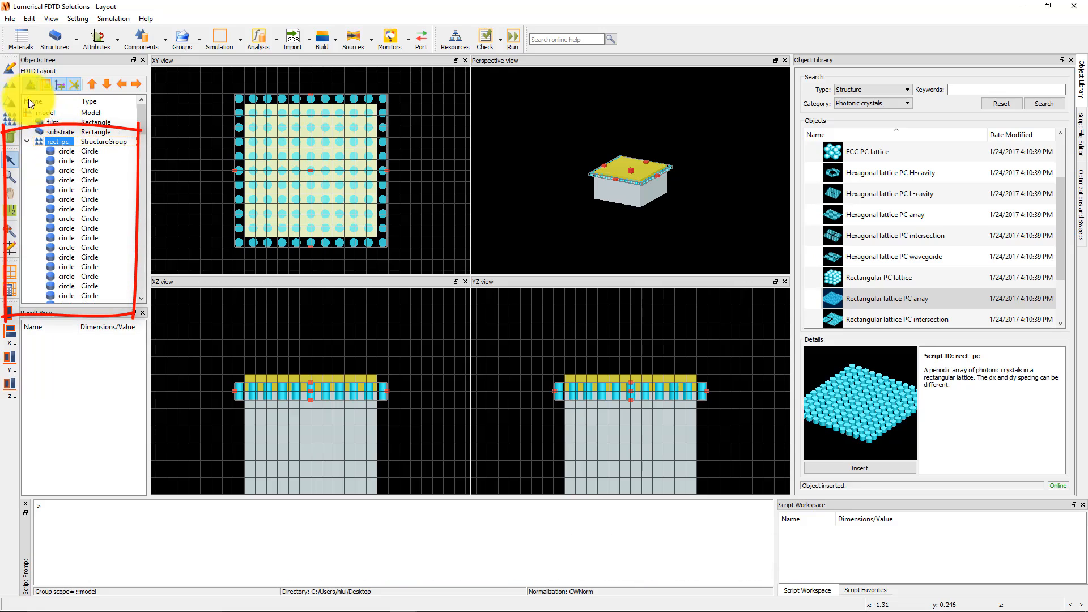
click(11, 71)
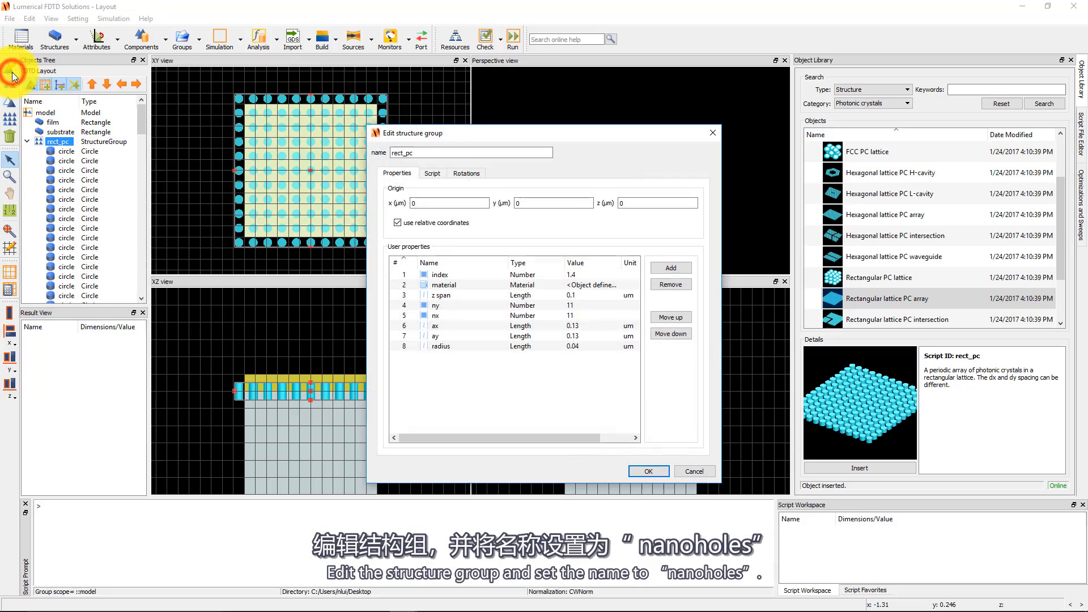
drag(425, 152, 305, 154)
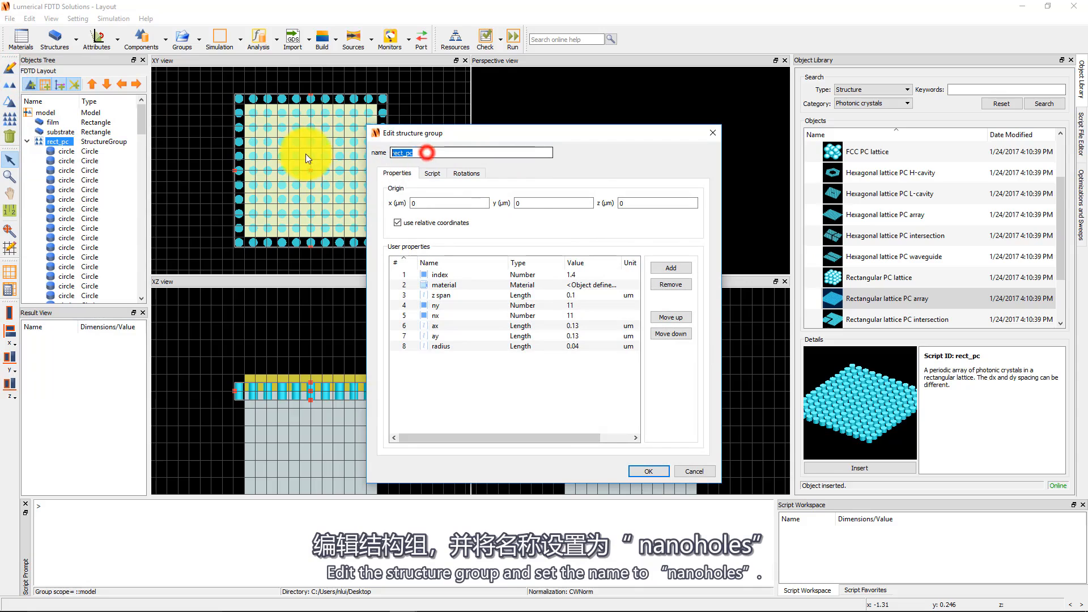
text(nanoholes)
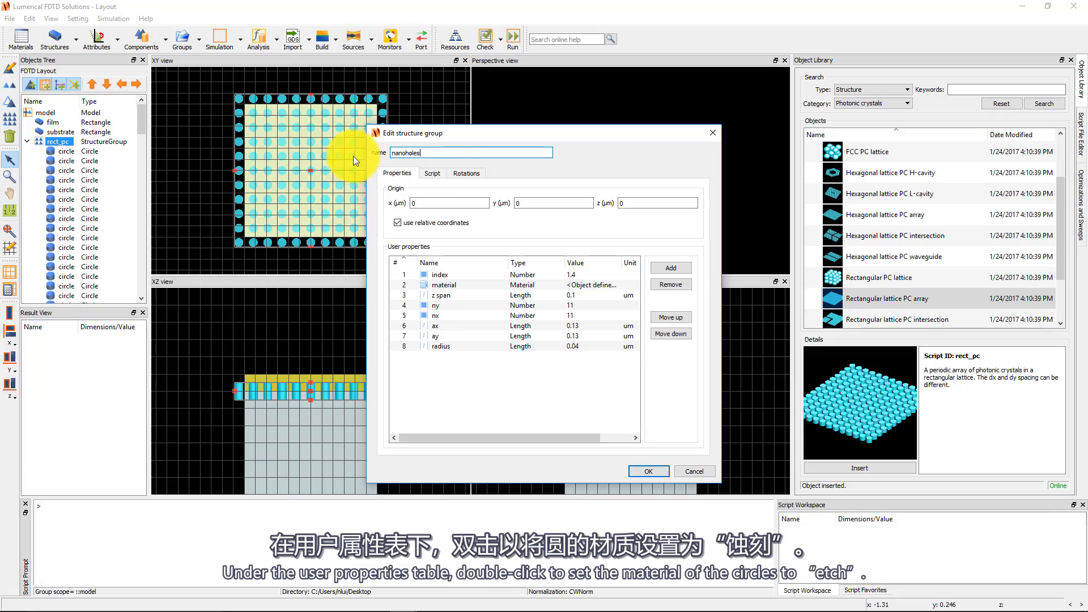
Set the group's material property to etch and its z origin to 0.05 µm.
double_click(604, 284)
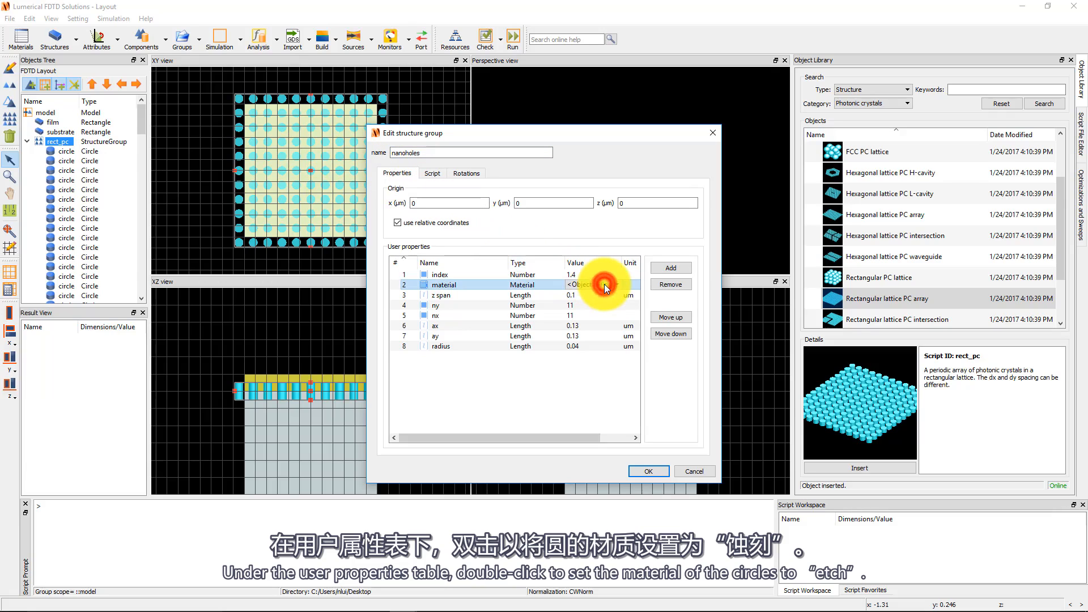
scroll(601, 329, down, 10)
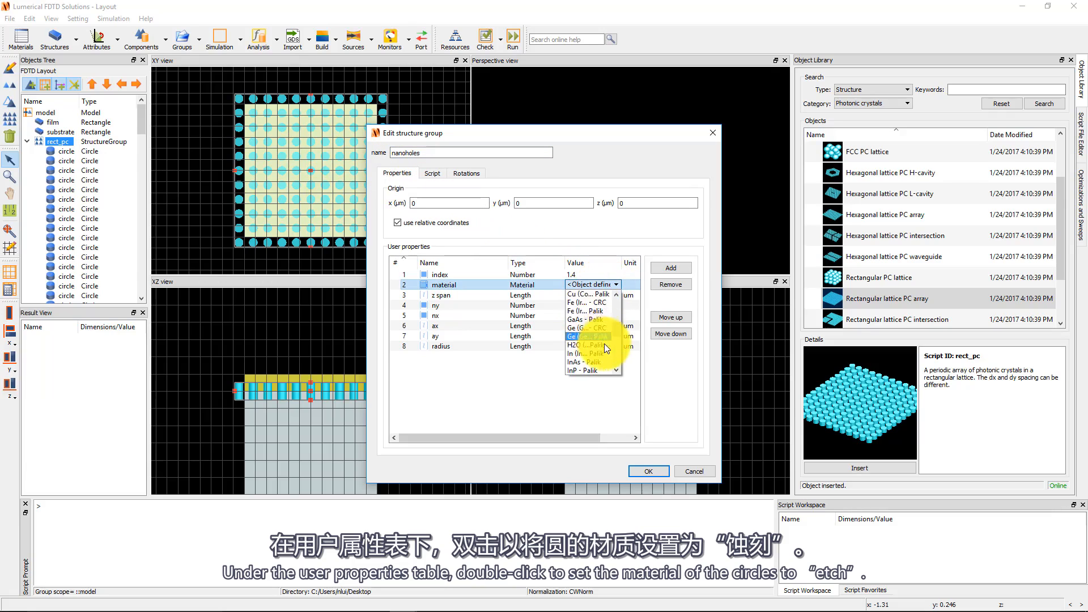
click(598, 369)
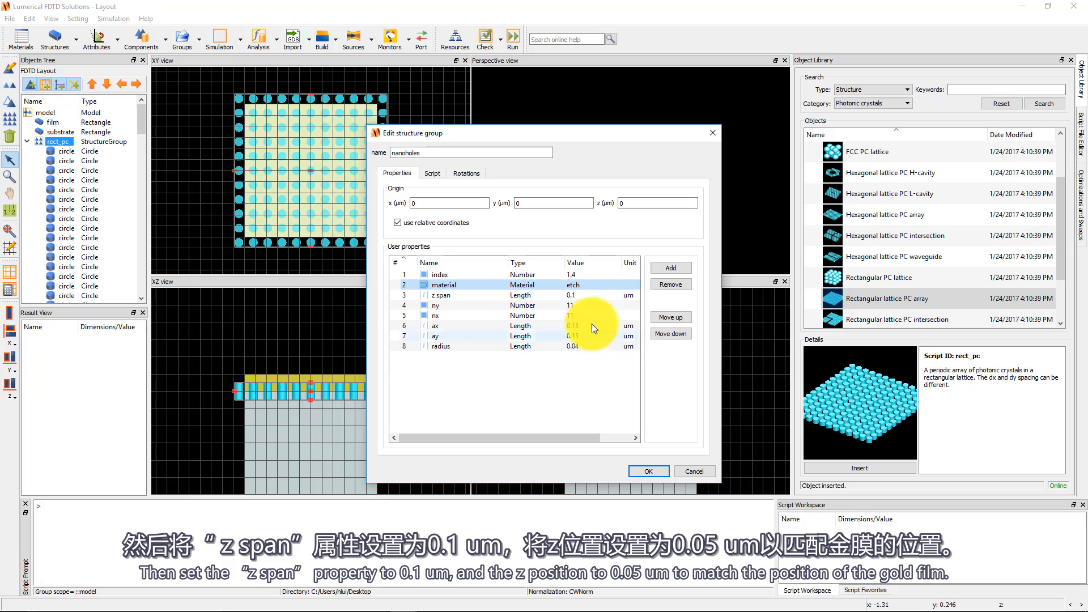
click(635, 206)
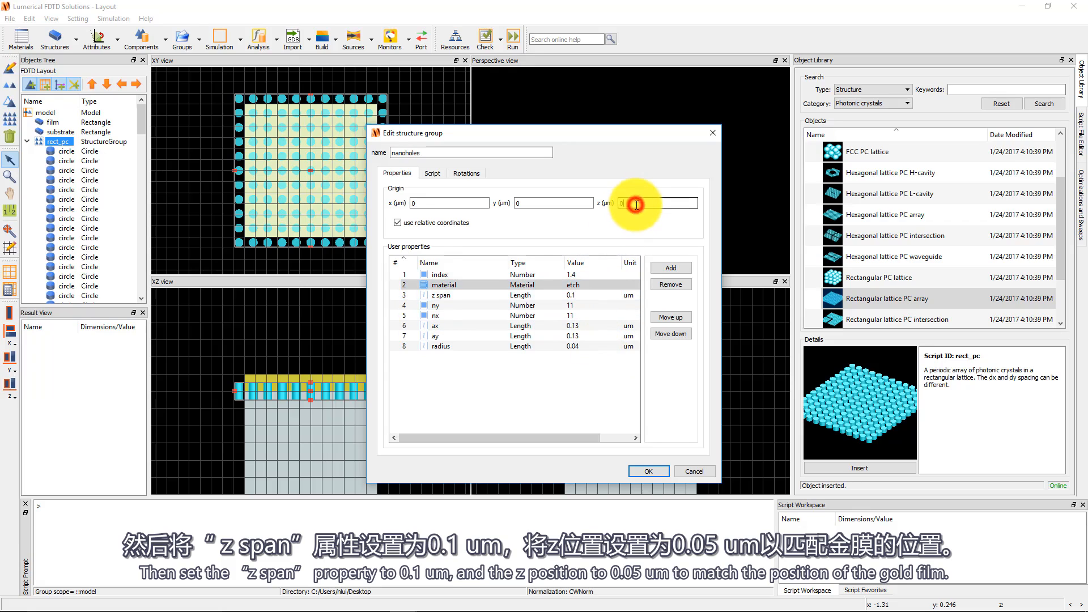
text(.05)
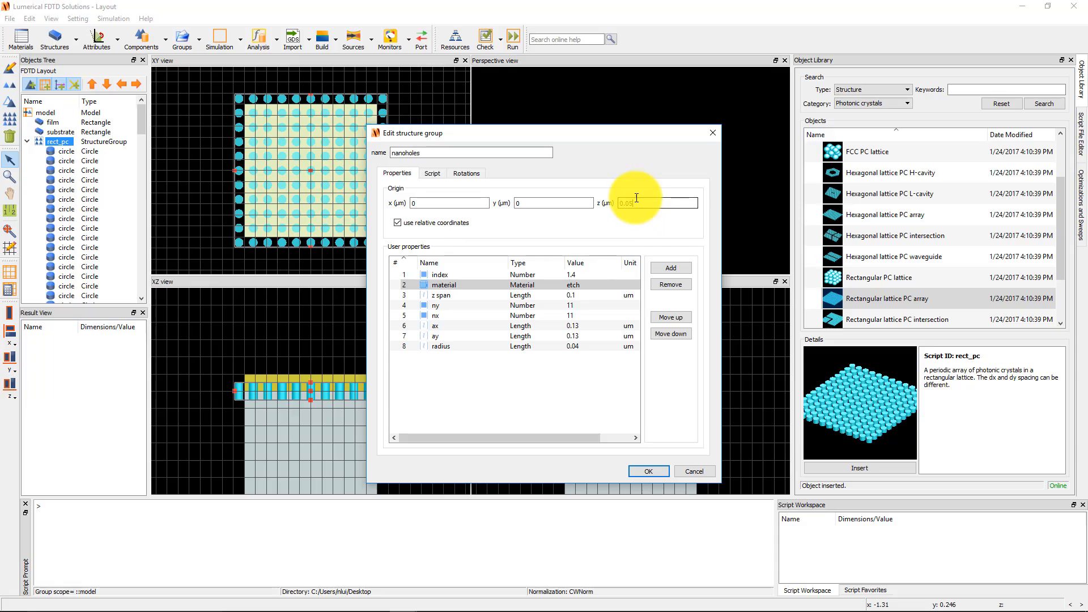
Set the array's ny and nx periods to 3 each.
click(539, 309)
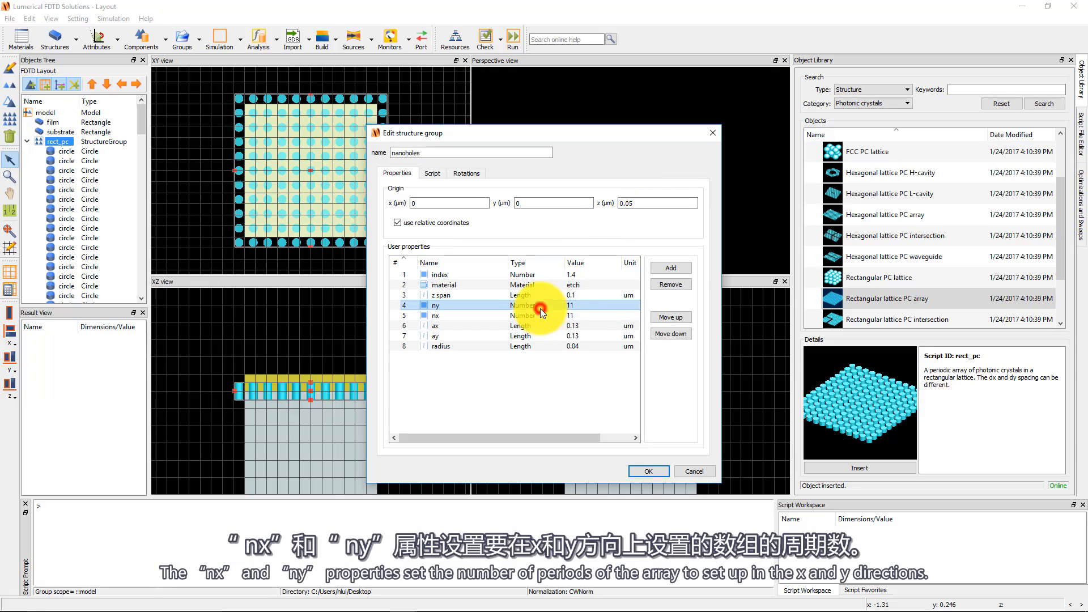
click(579, 306)
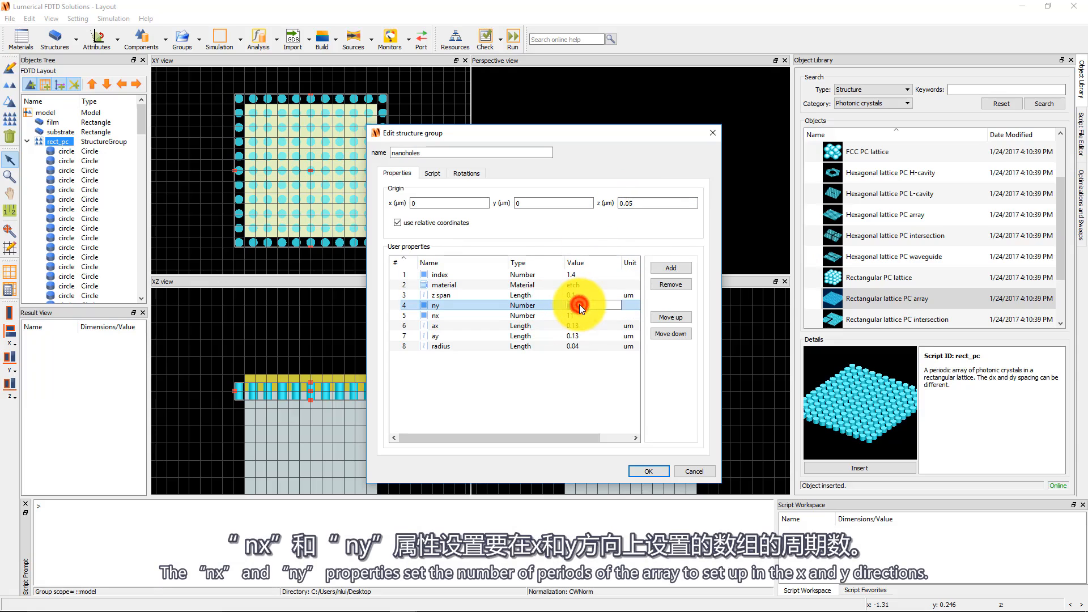
text(3)
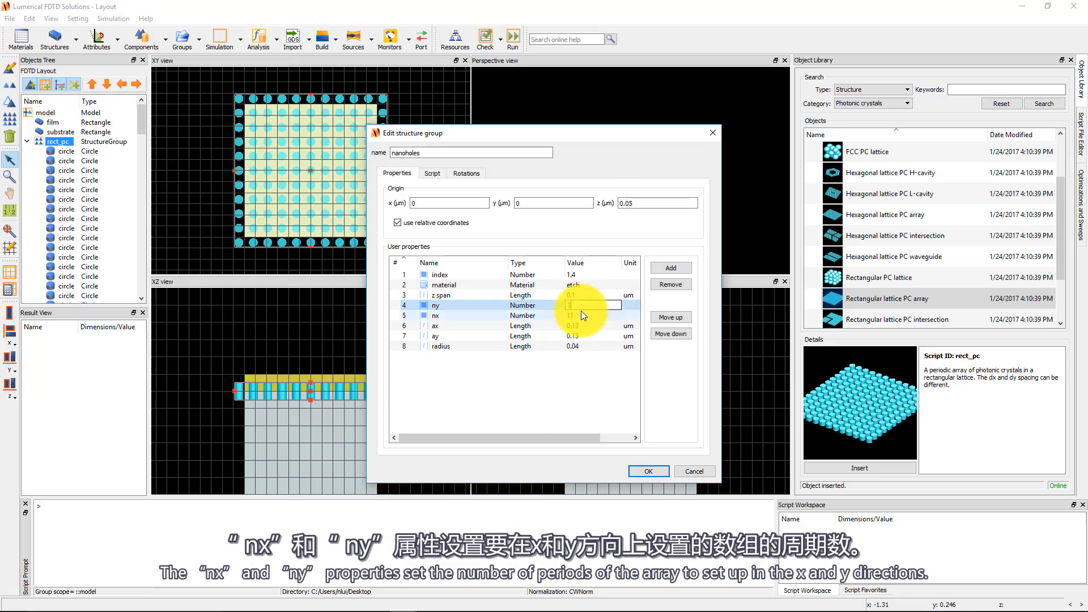
click(581, 314)
text(3)
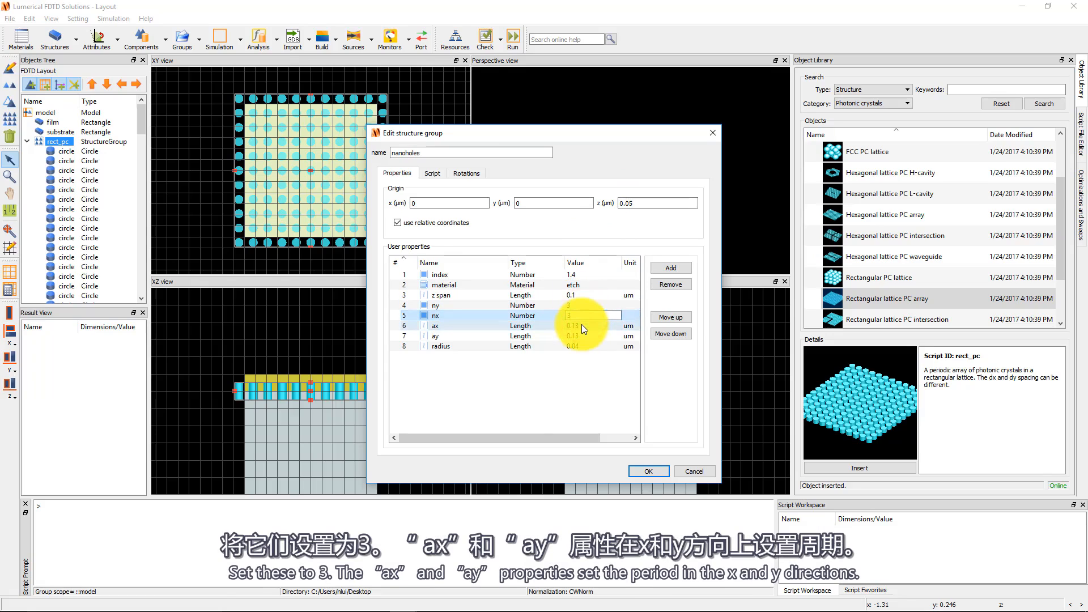
Set the lattice constants ax and ay to 0.4 µm and the hole radius to 0.1 µm.
click(581, 324)
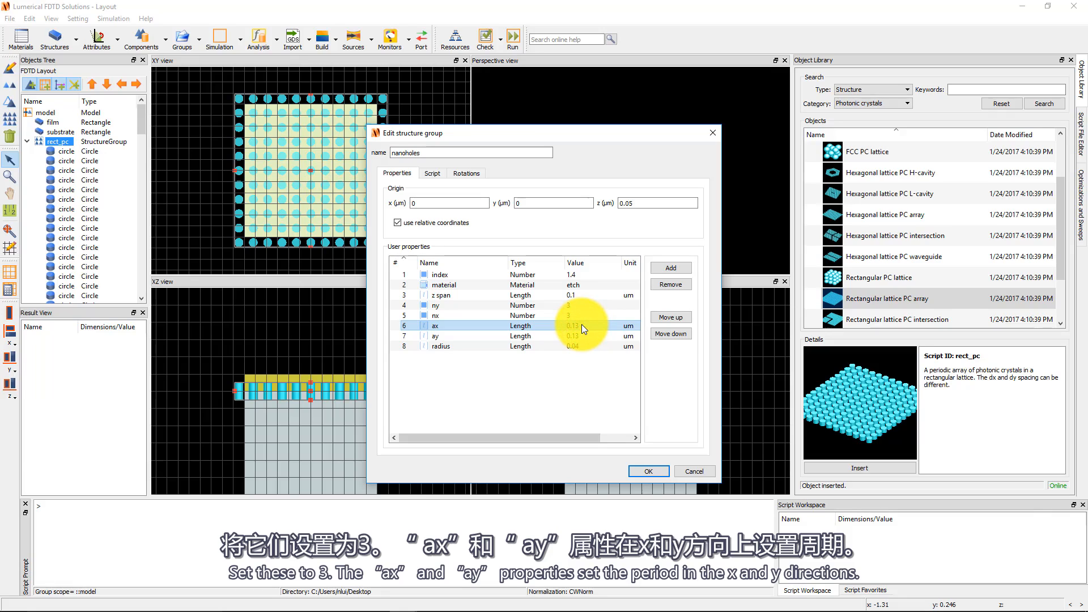
click(583, 326)
text(0)
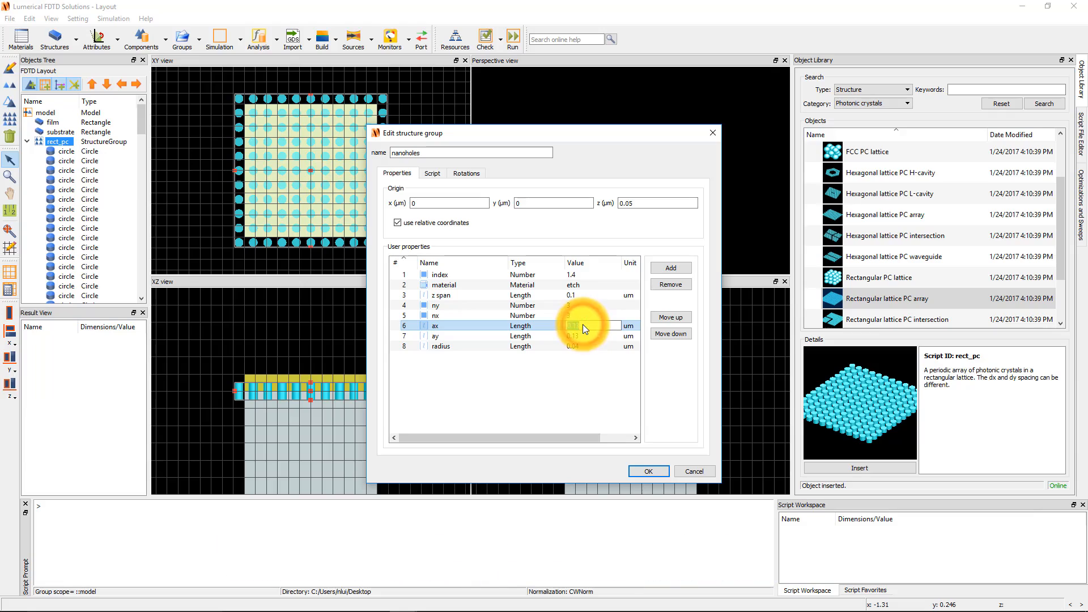
text(.4)
click(583, 335)
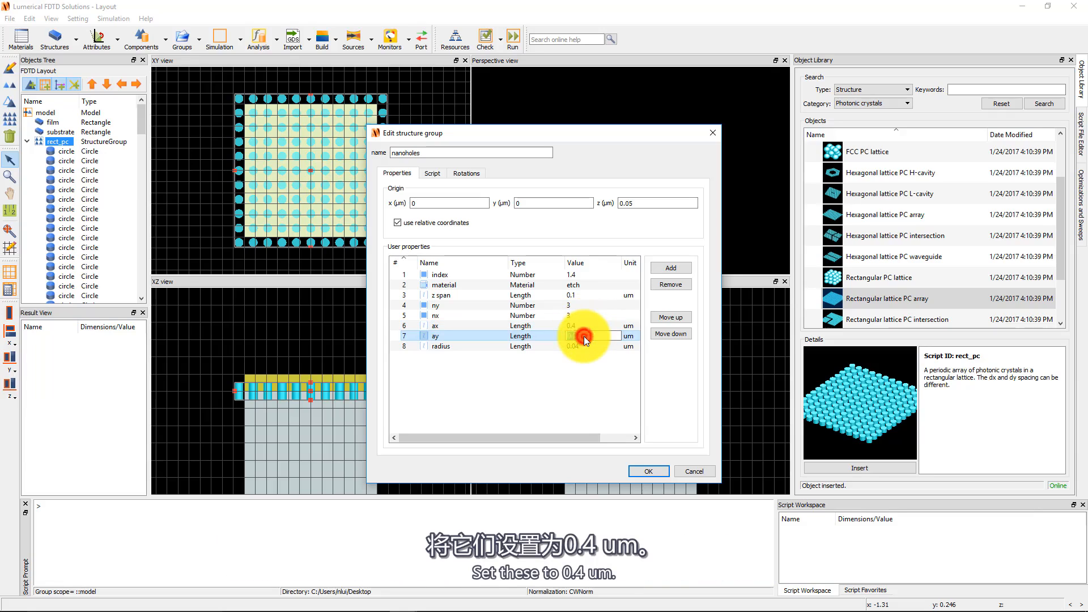
text(0.4)
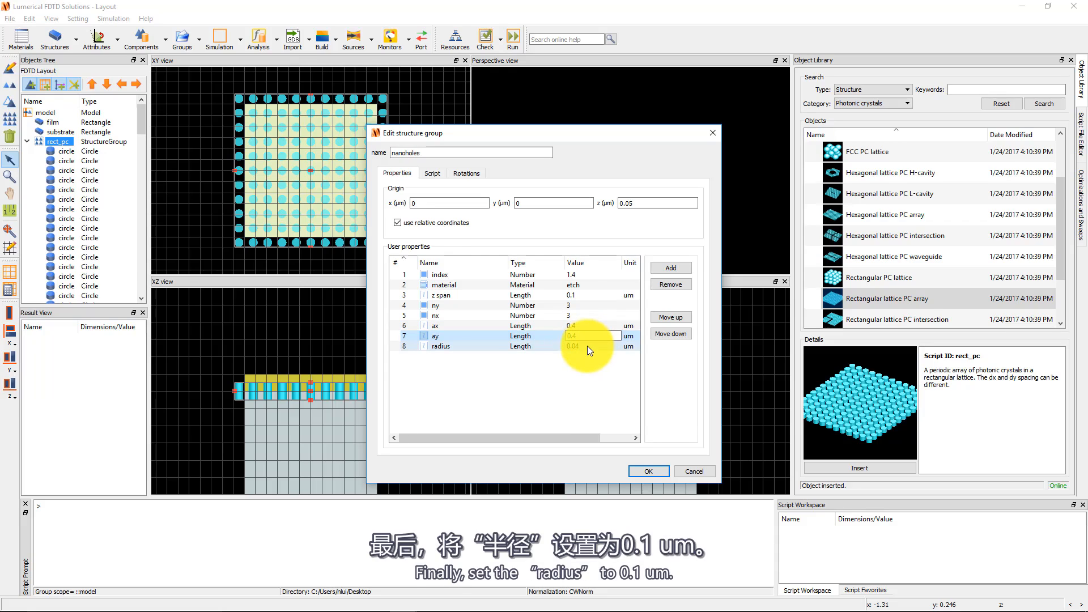
click(587, 346)
text(0.1)
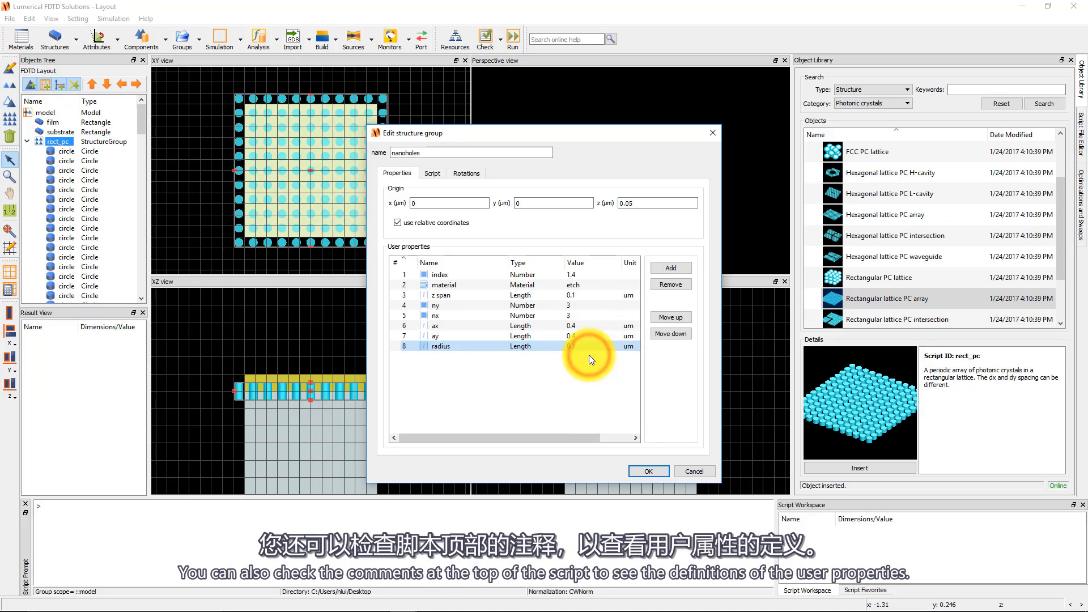
Read the construction script's comments defining the user properties, then apply the structure group settings.
click(428, 173)
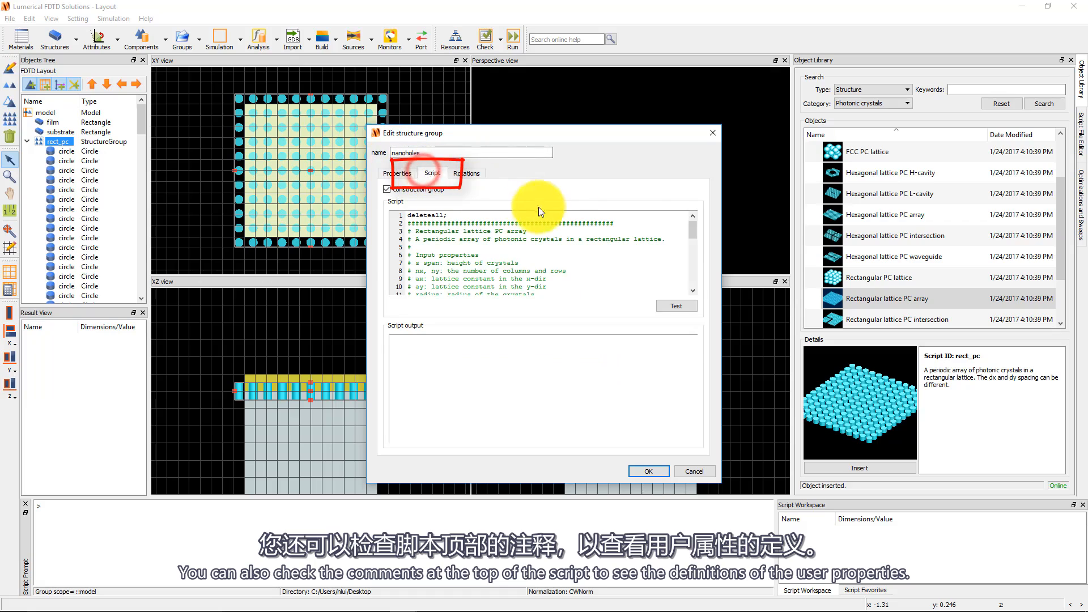
drag(693, 228, 695, 233)
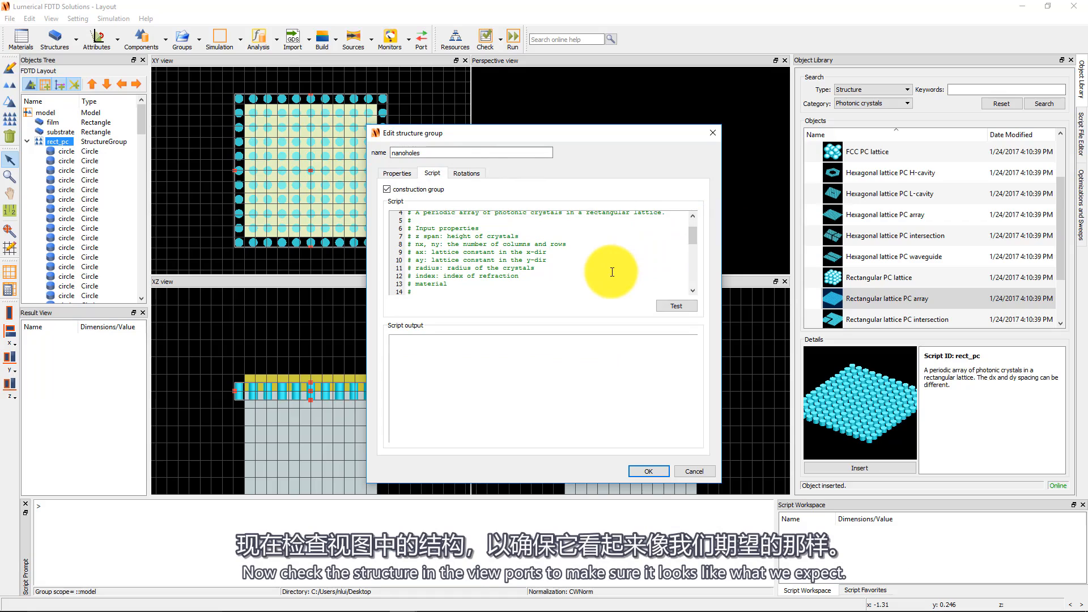
click(657, 468)
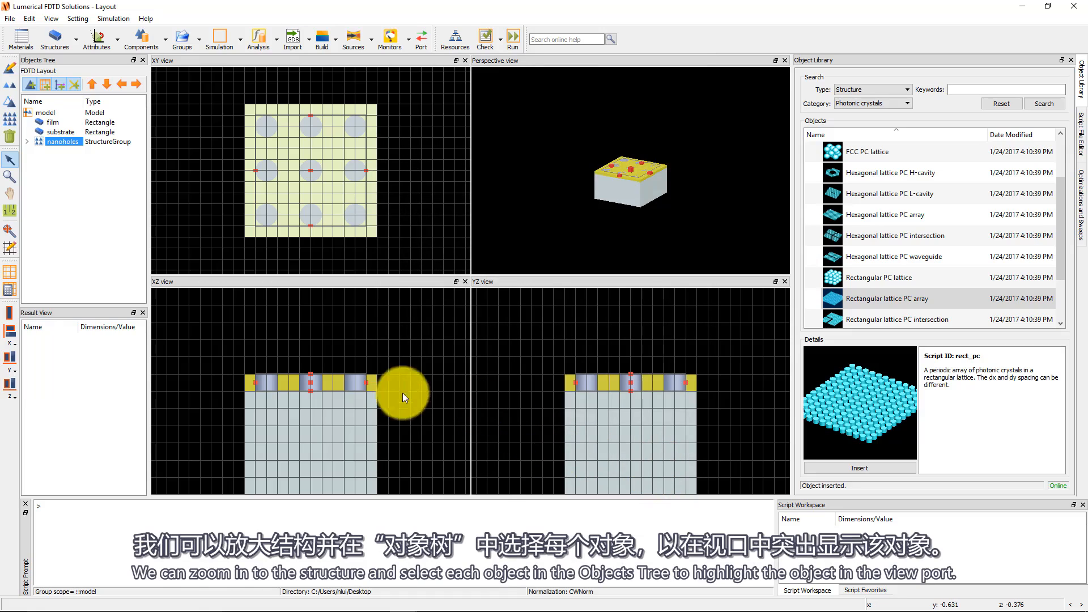
Zoom into the structure's cross-section and select the holes, film and substrate in the object tree to inspect them.
click(9, 177)
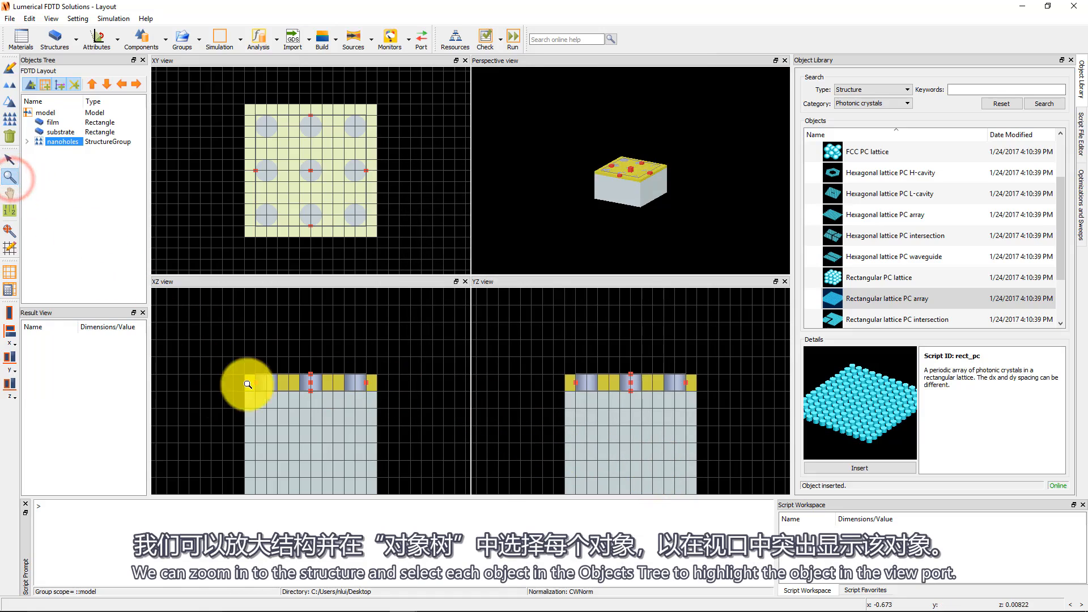
drag(244, 360, 365, 415)
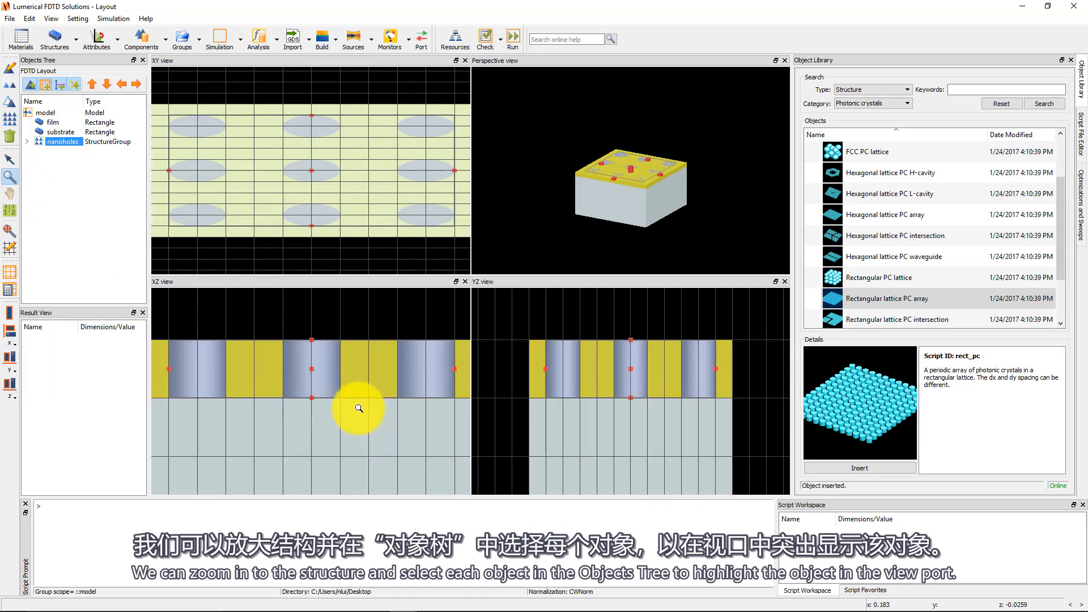
click(27, 142)
click(56, 151)
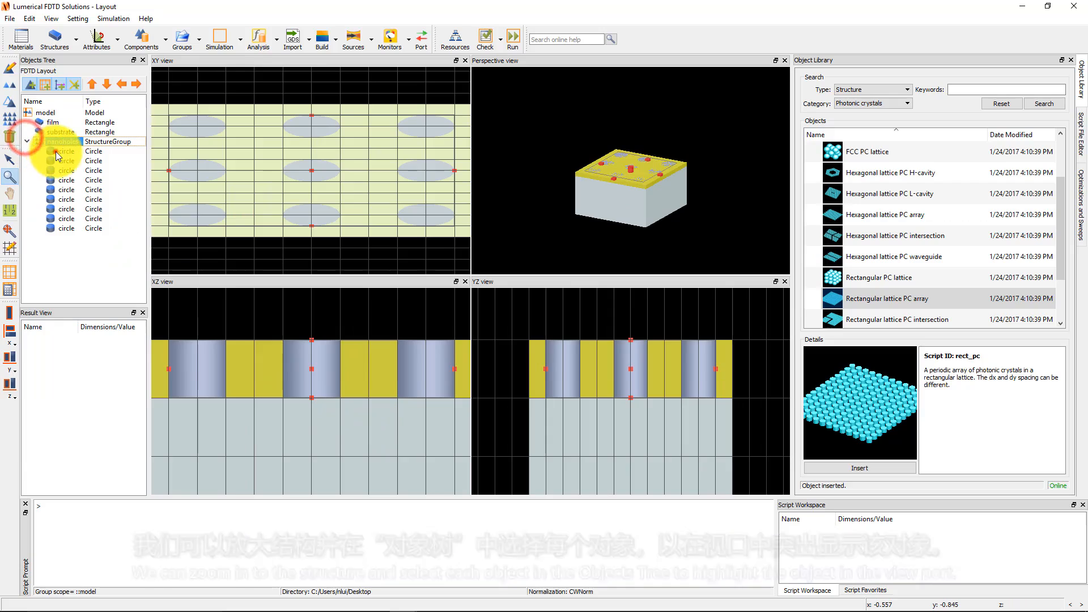
click(66, 167)
click(68, 190)
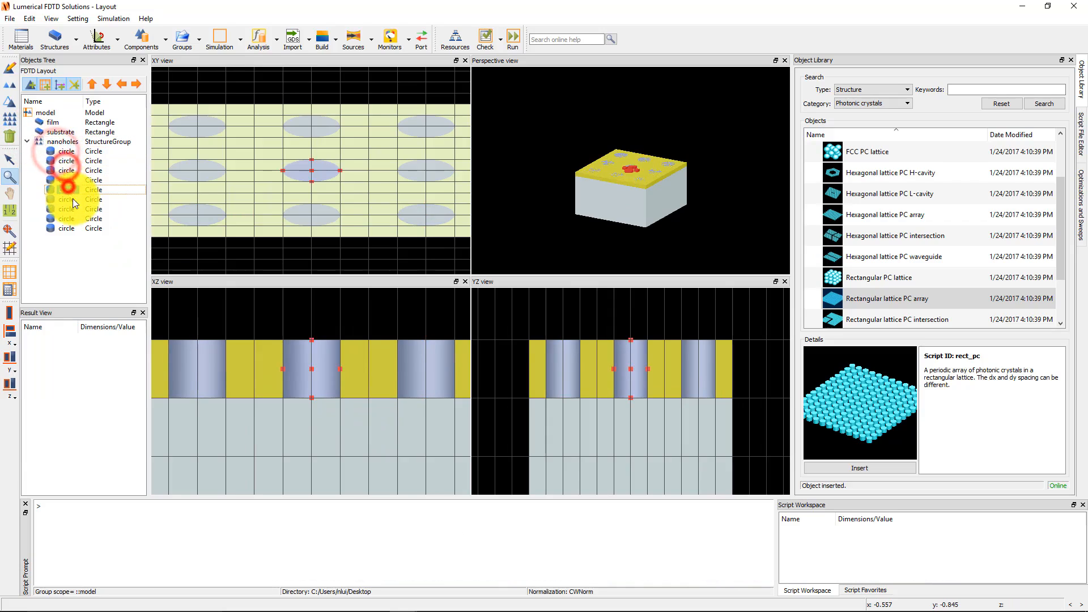
click(57, 123)
click(57, 130)
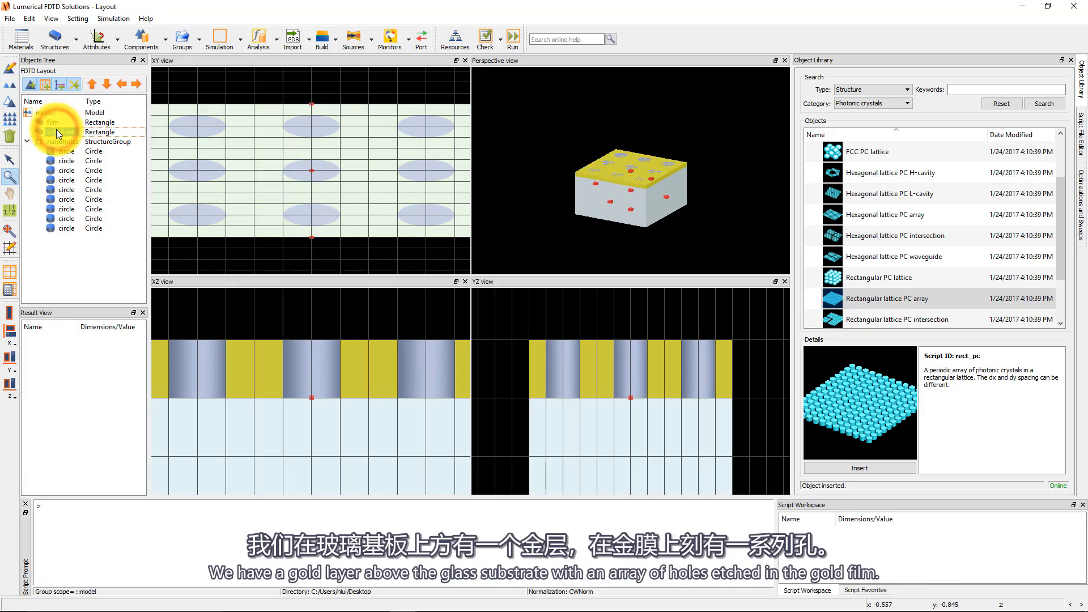
scroll(306, 395, down, 6)
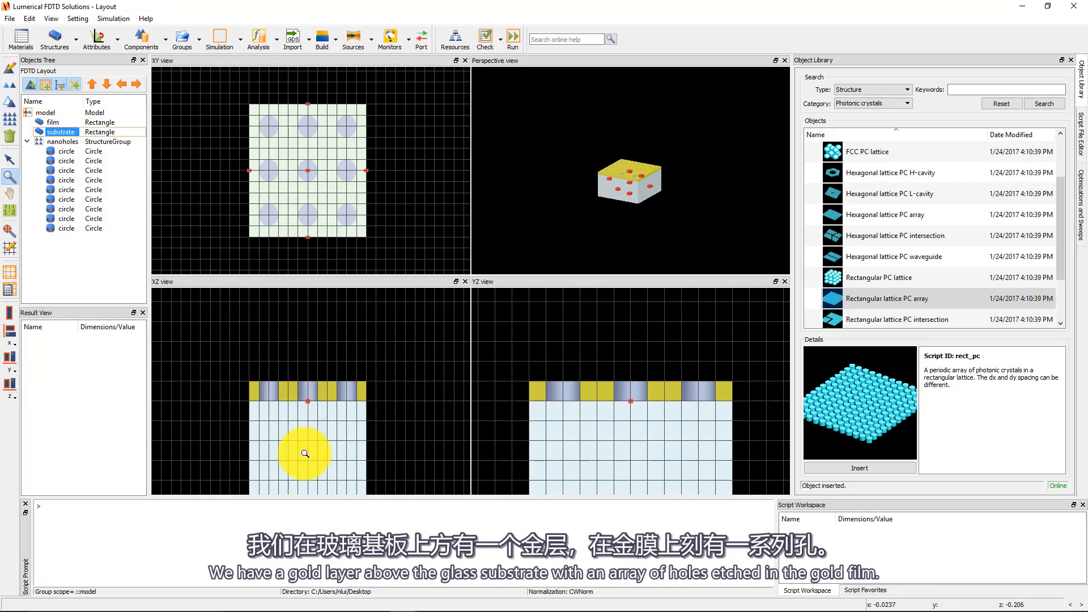
Add an FDTD simulation region to the model.
scroll(305, 354, down, 2)
scroll(305, 354, down, 1)
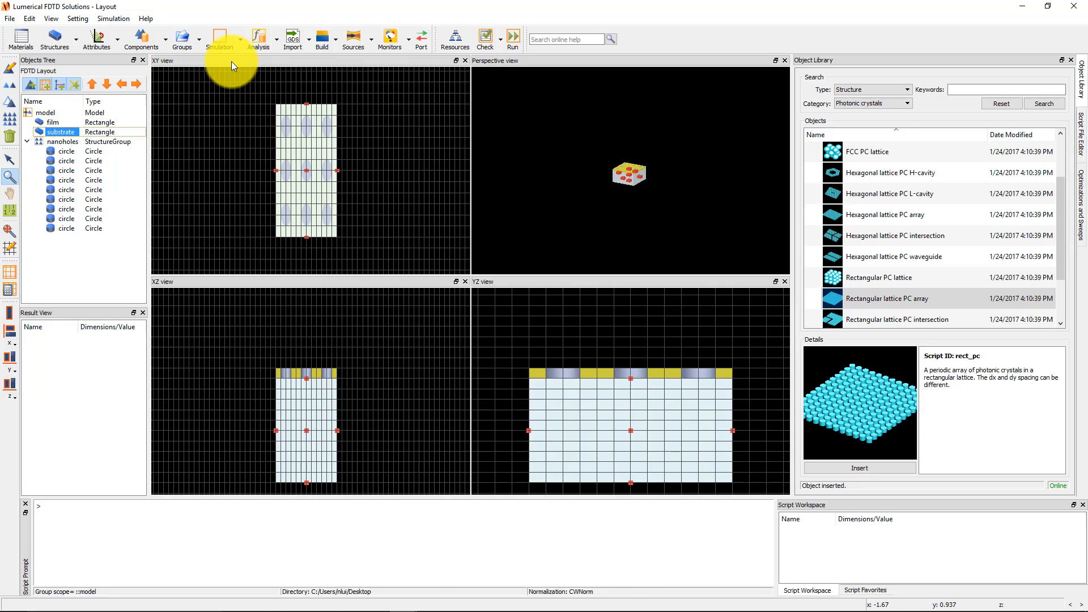
click(241, 46)
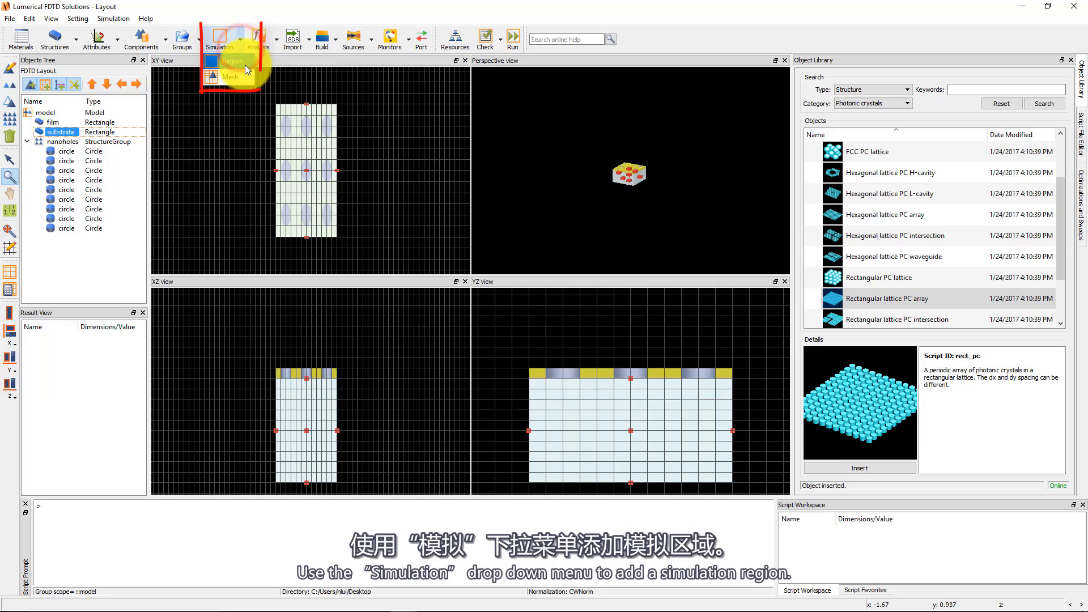
click(244, 63)
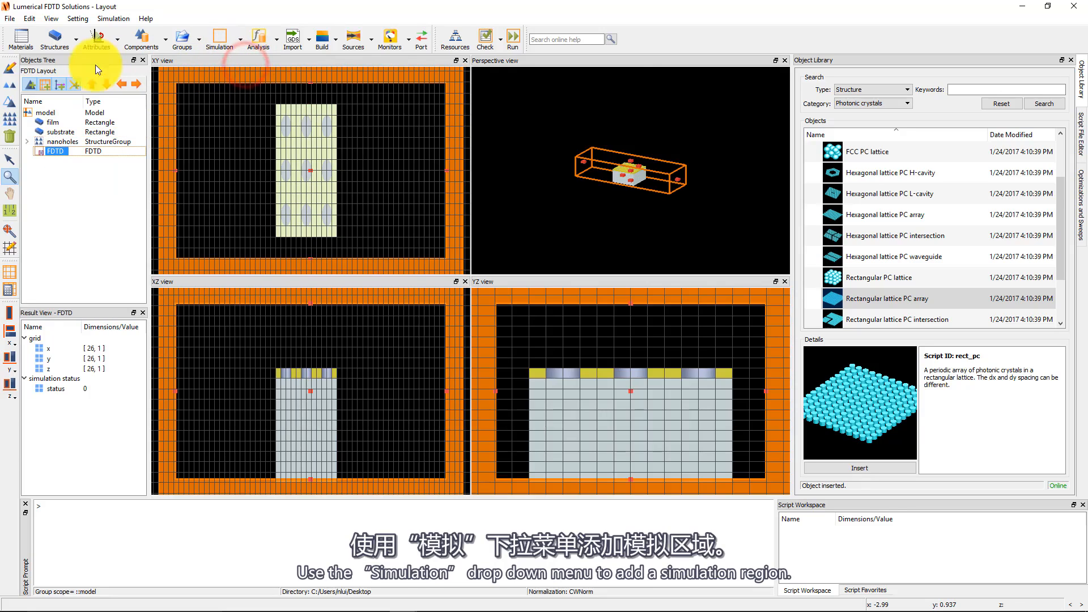
Open the simulation region's settings and set its dimension to 3D.
click(8, 69)
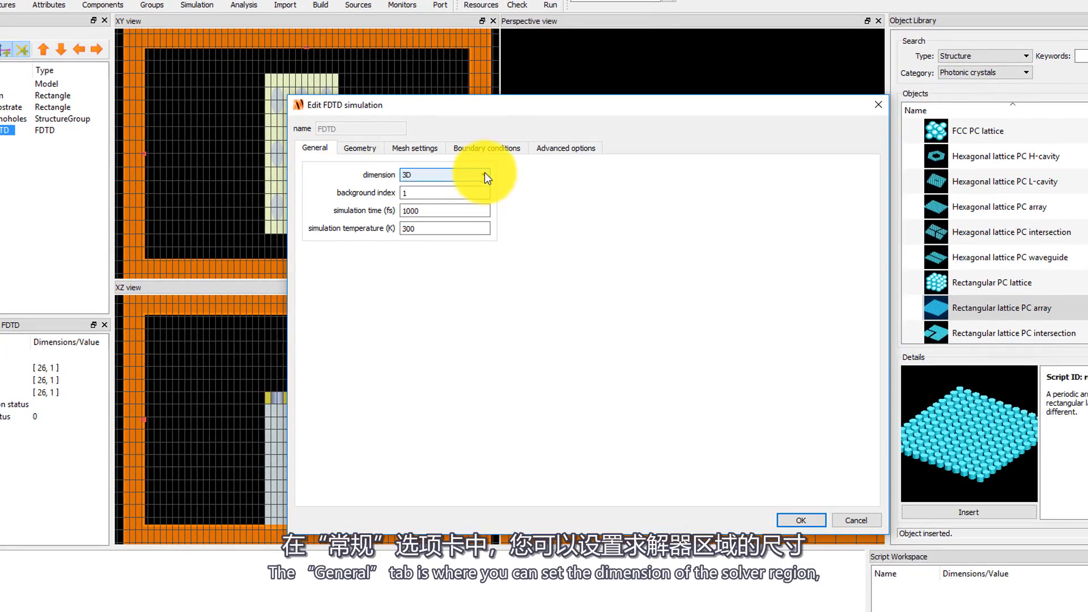
click(477, 176)
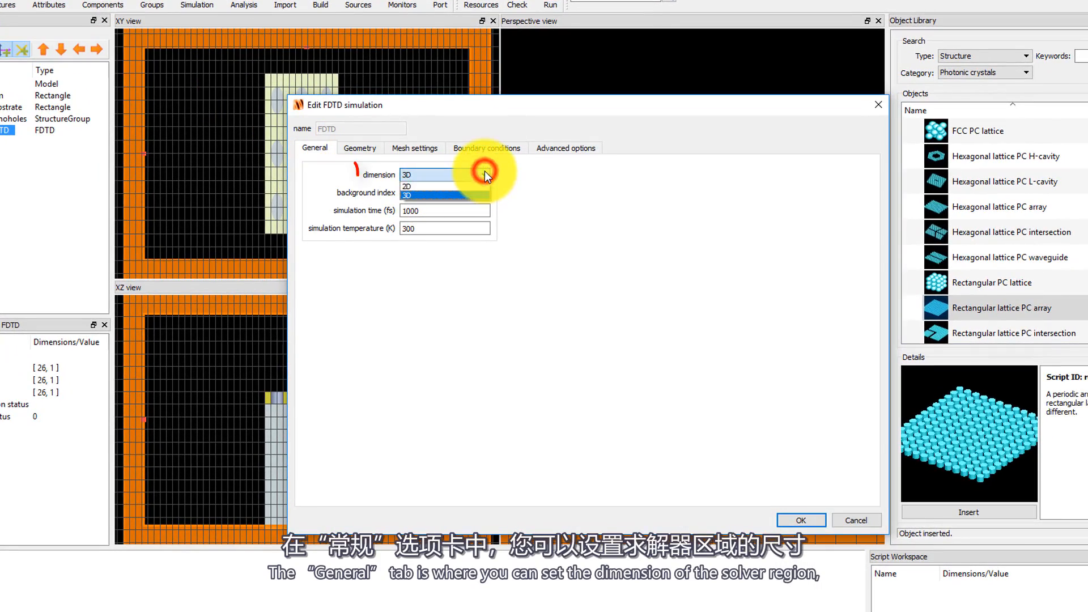
click(486, 195)
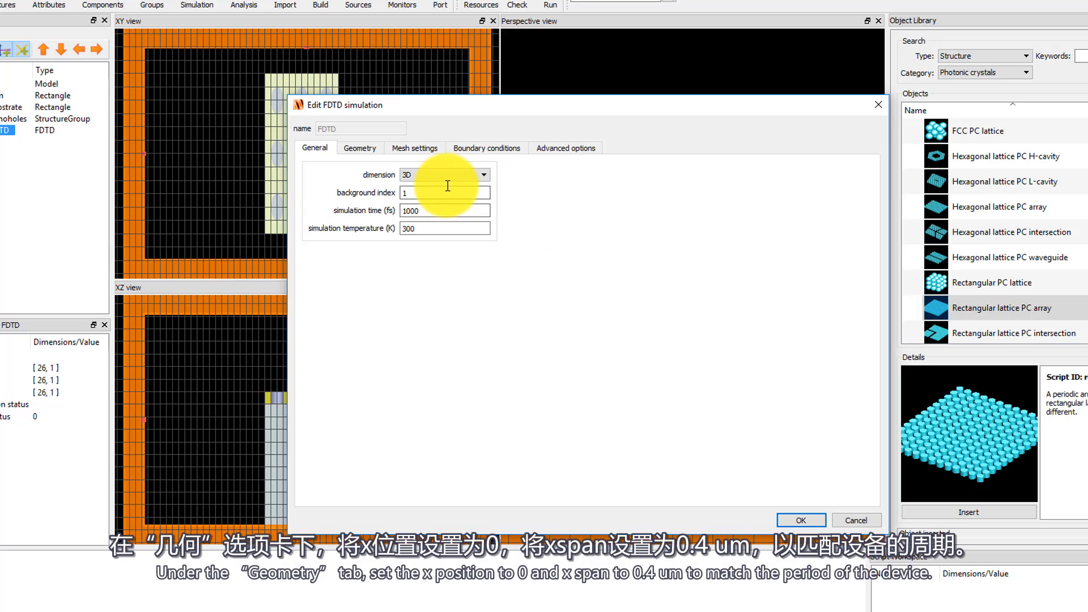
Set the simulation region's x position to 0 µm and its x span and y span to 0.4 µm.
click(382, 151)
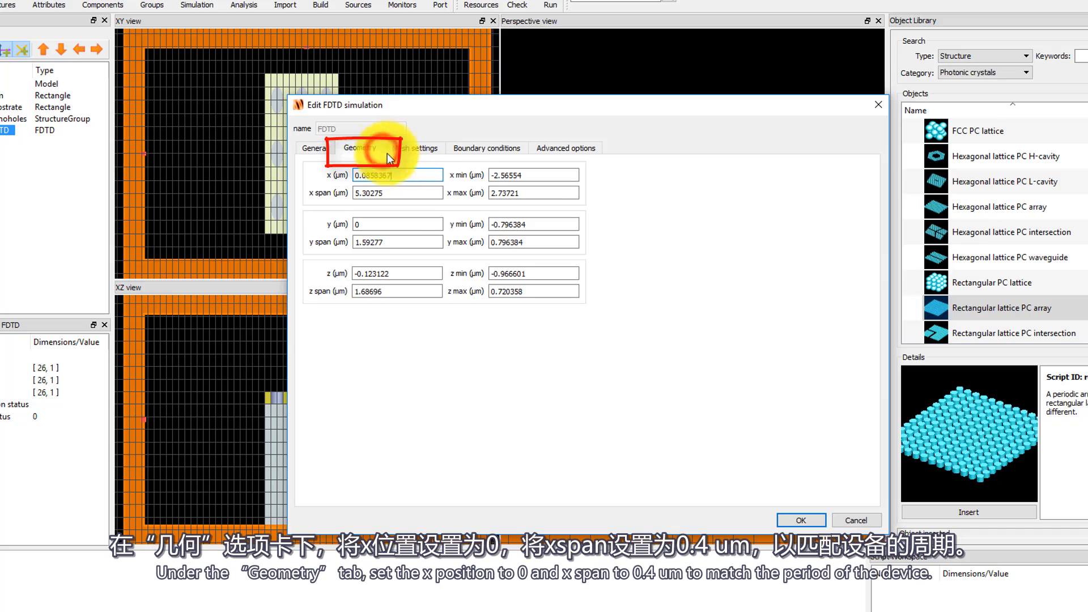
double_click(418, 175)
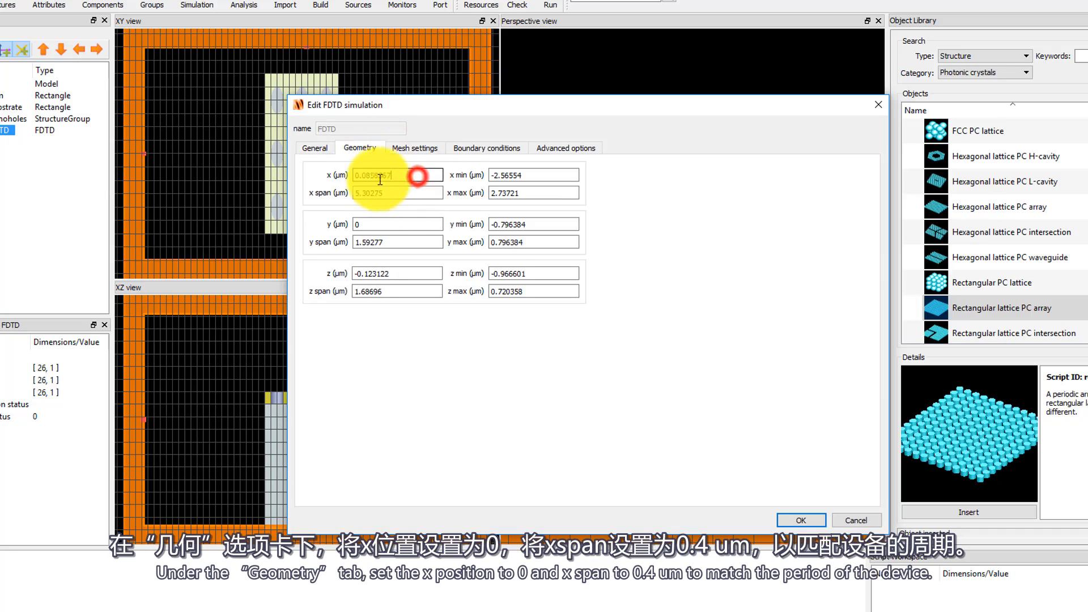
text(0)
double_click(410, 193)
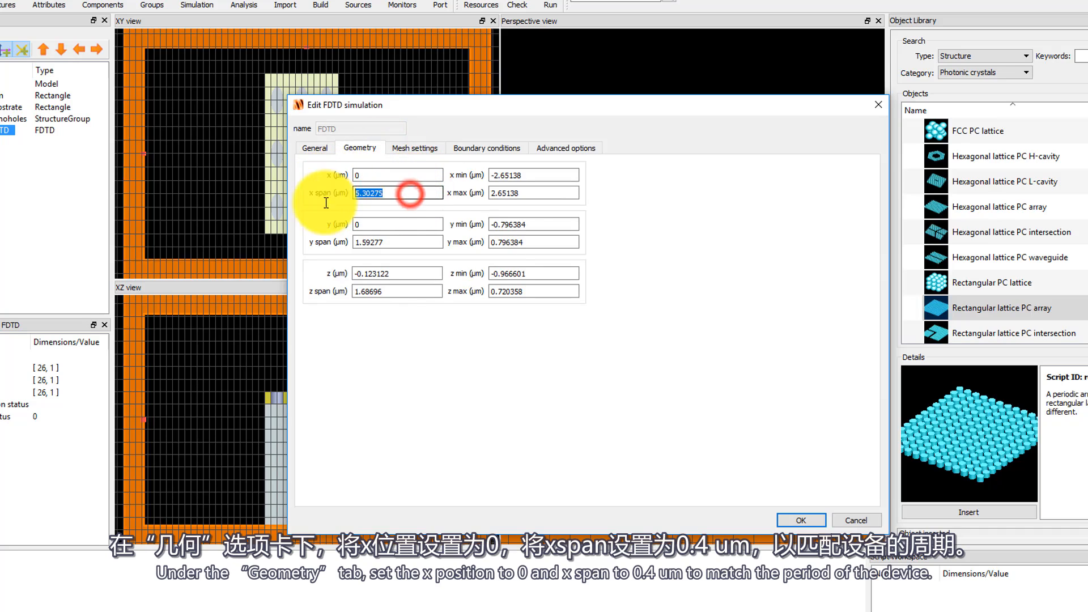
text(0.4)
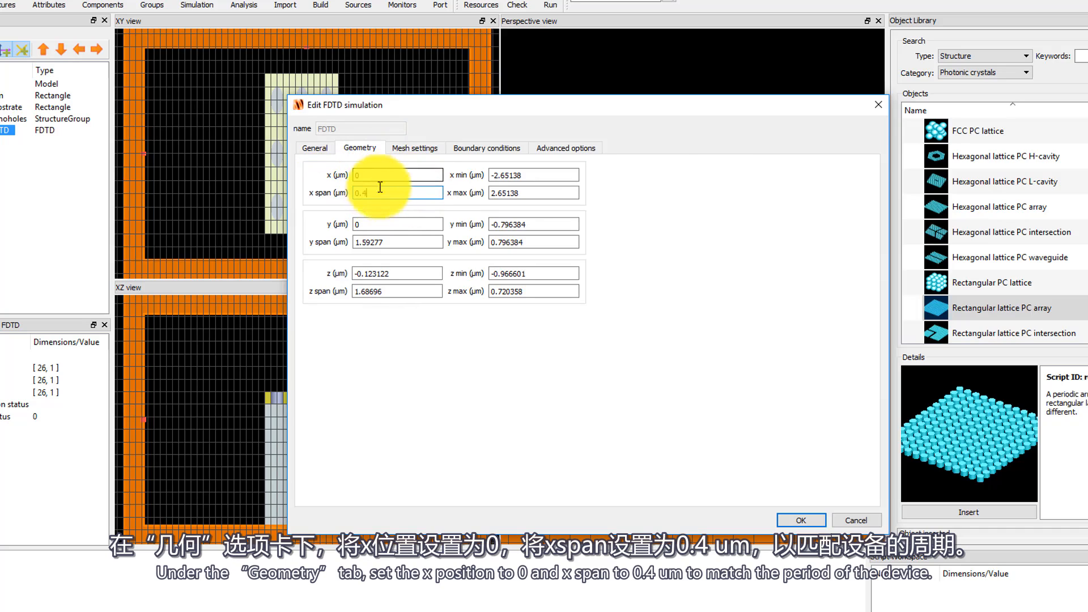
click(391, 241)
drag(391, 241, 323, 242)
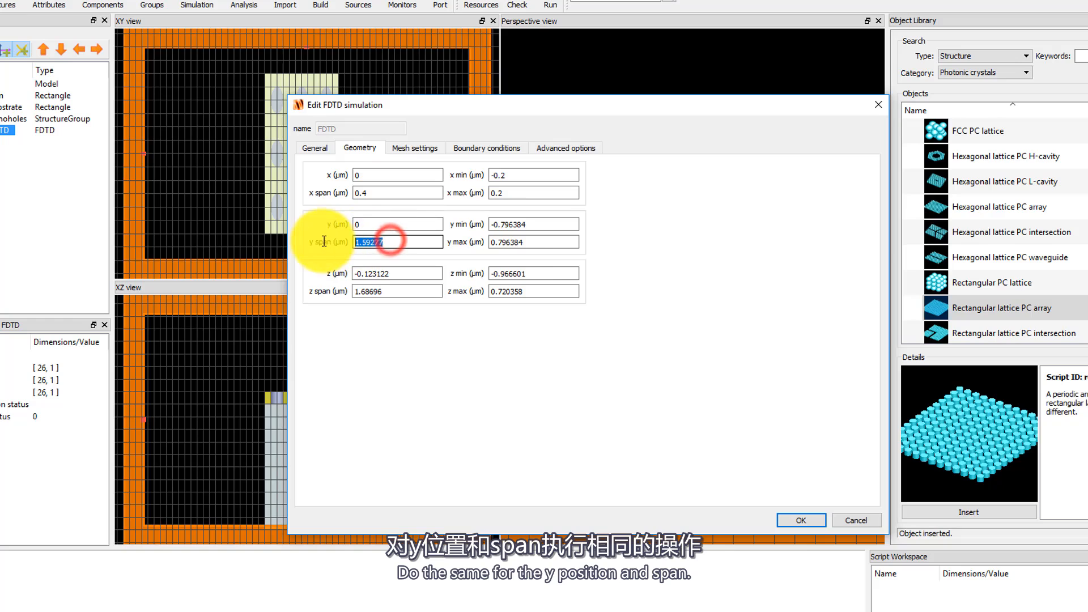
text(0.4)
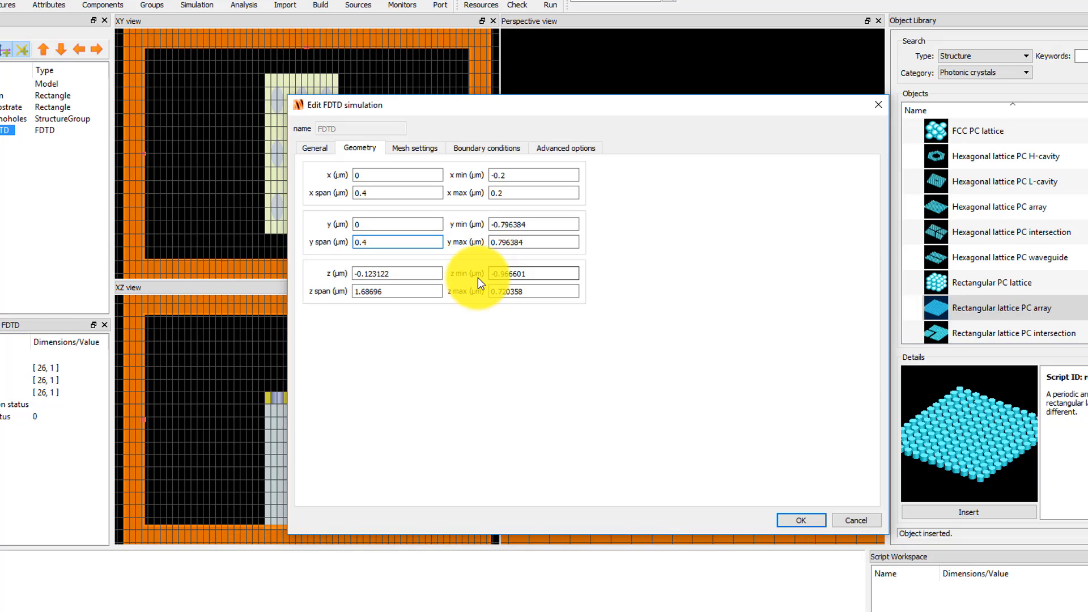
Set the simulation region's z position to 0 µm and its z span to 1 µm.
drag(413, 274, 292, 275)
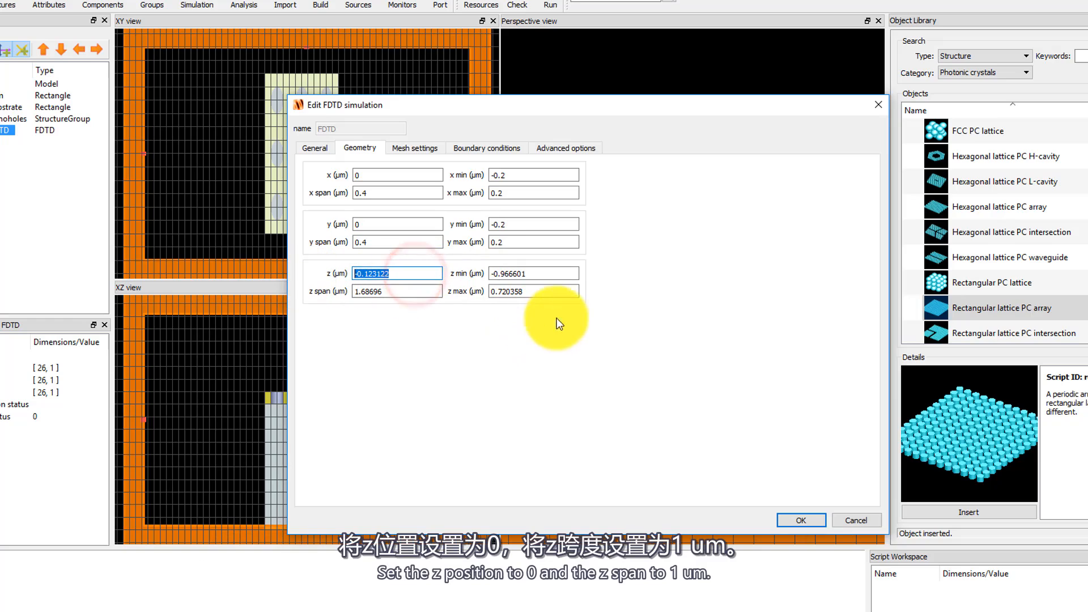
text(0)
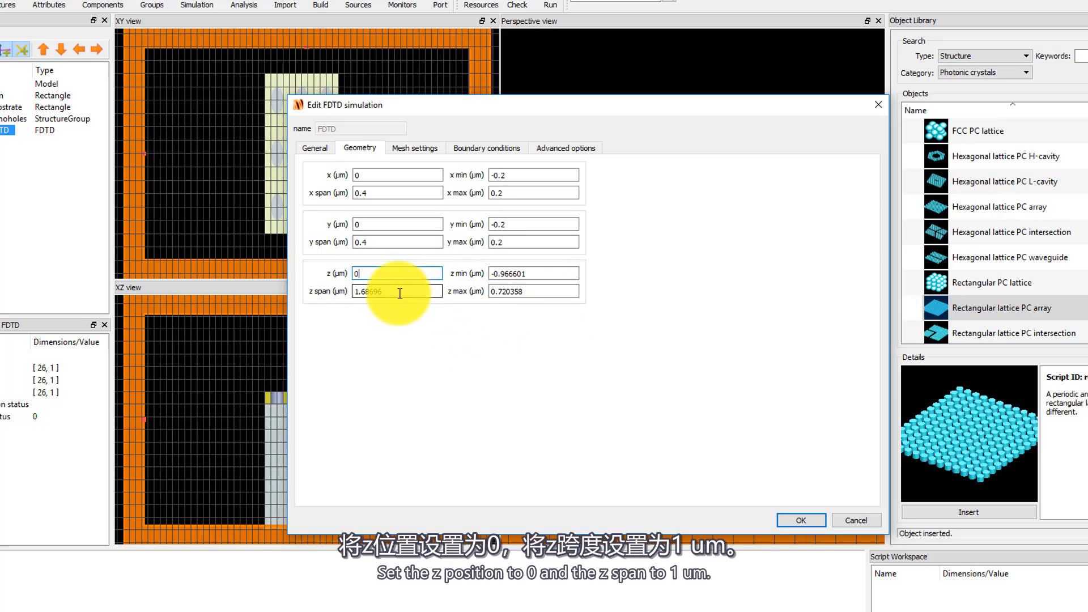
drag(397, 291, 311, 302)
text(1)
click(405, 325)
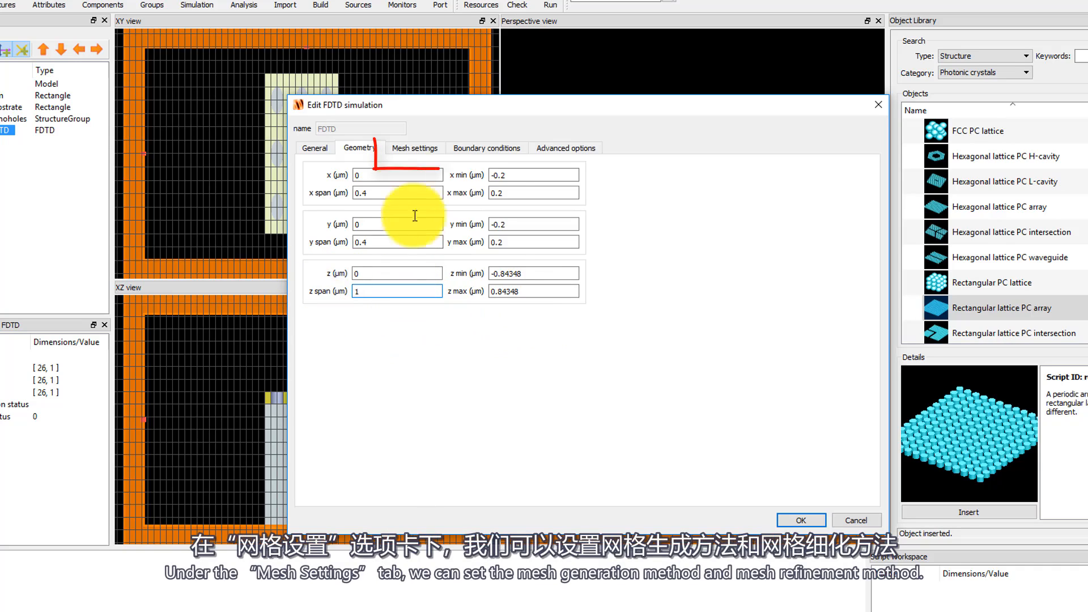
Review the mesh type and mesh refinement options without changing them.
click(413, 149)
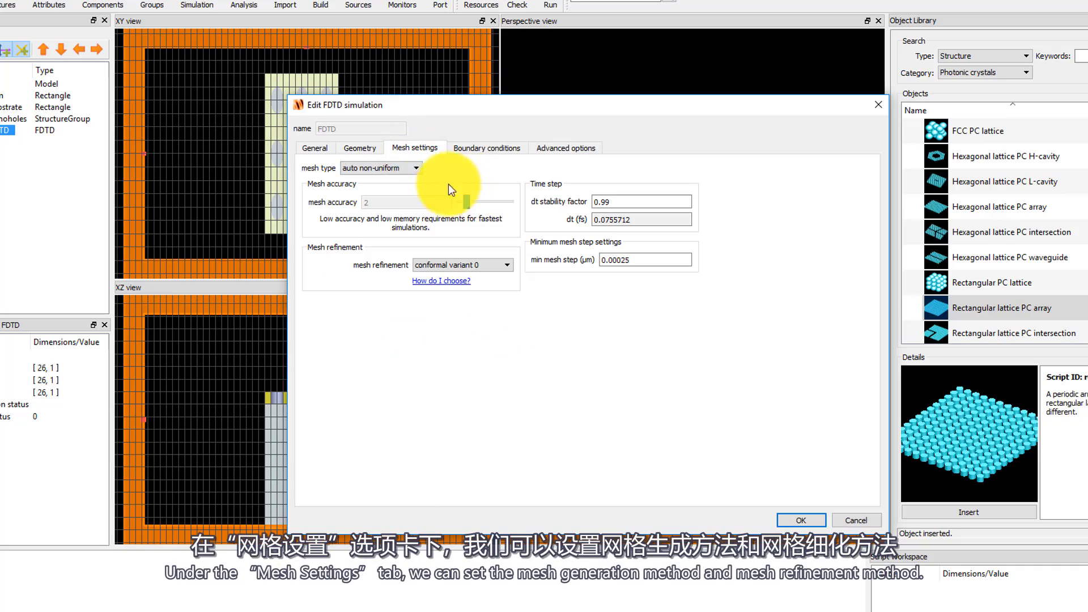
click(419, 171)
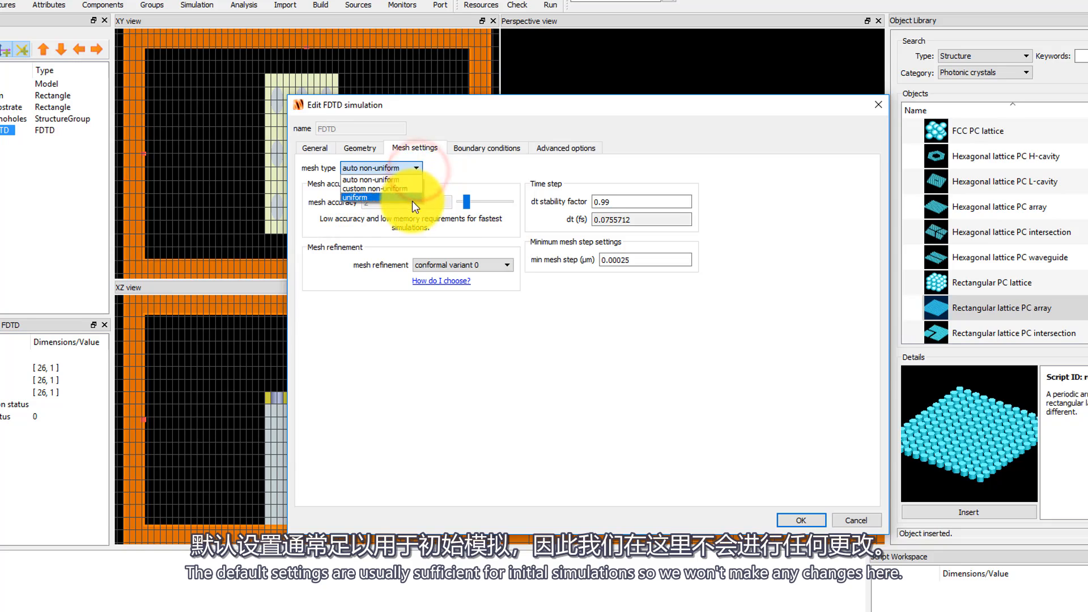
click(569, 321)
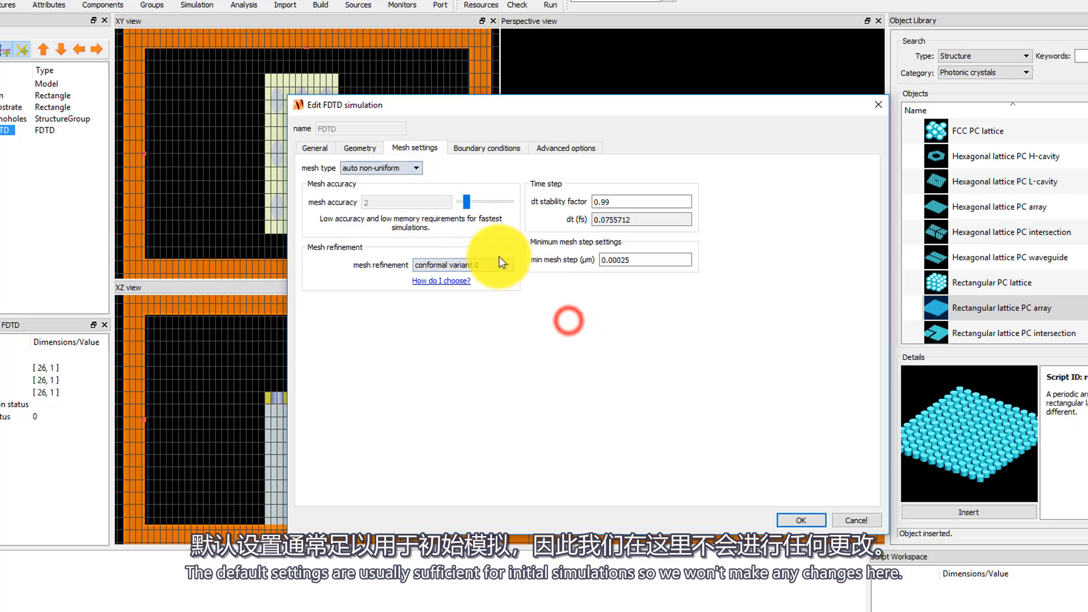
click(506, 265)
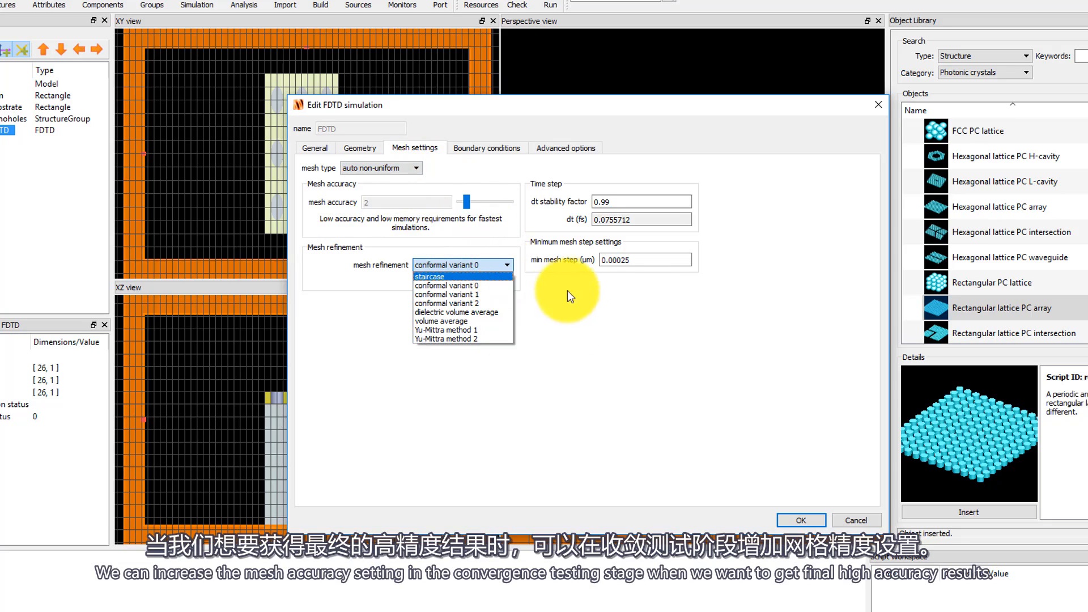
click(658, 277)
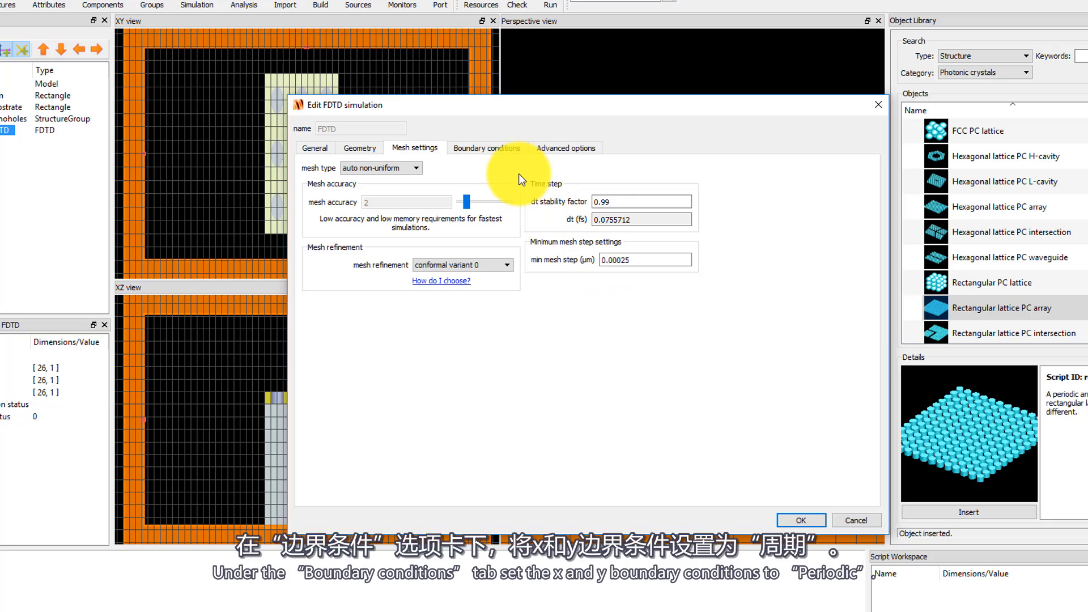
Set the x and y boundary conditions to Periodic.
click(505, 153)
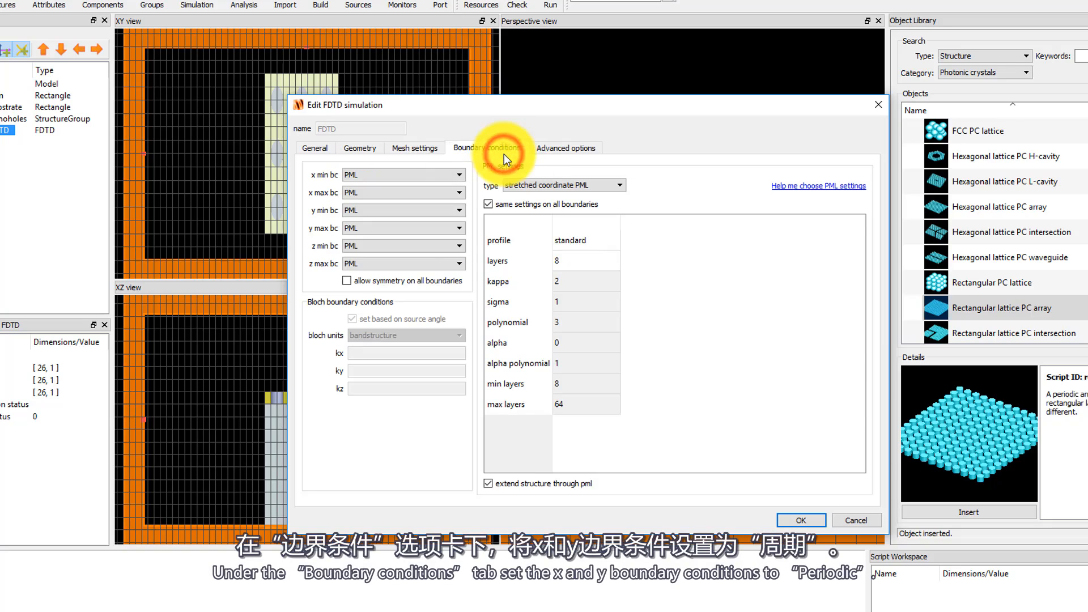
click(459, 176)
click(444, 204)
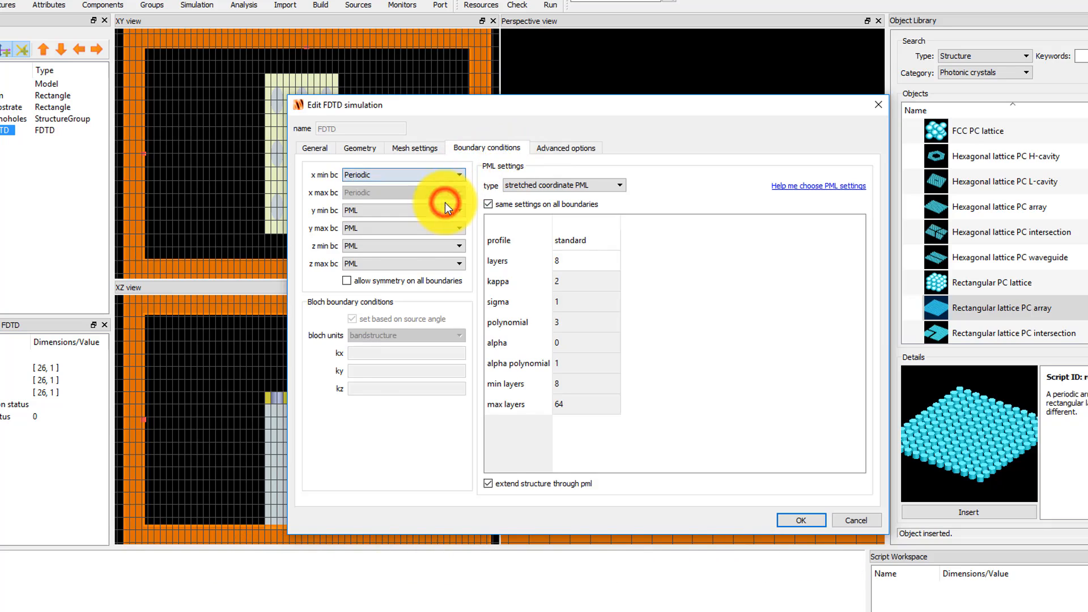
click(448, 212)
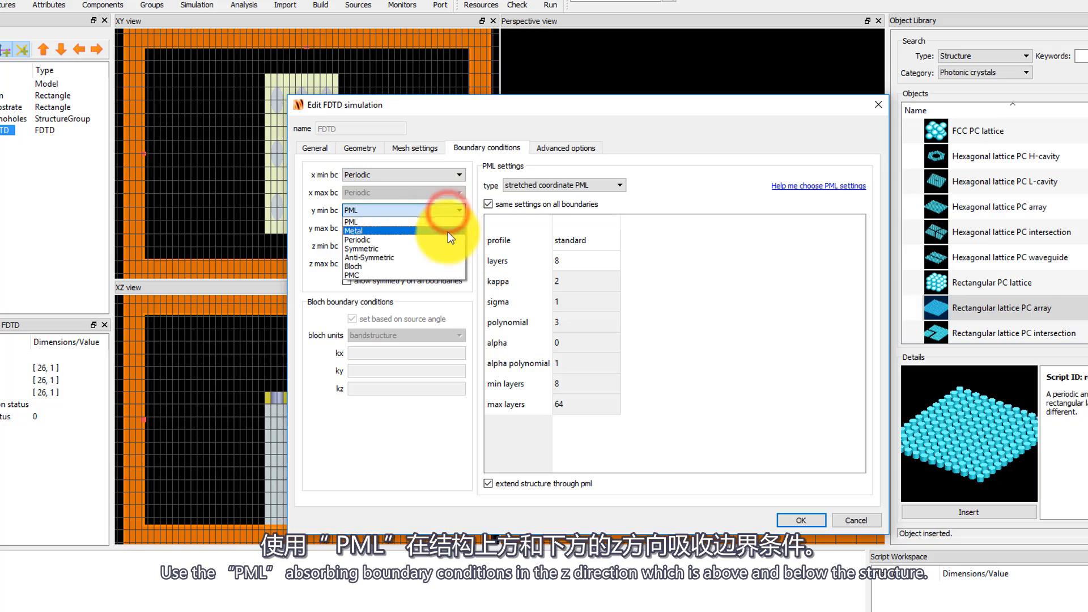
click(447, 238)
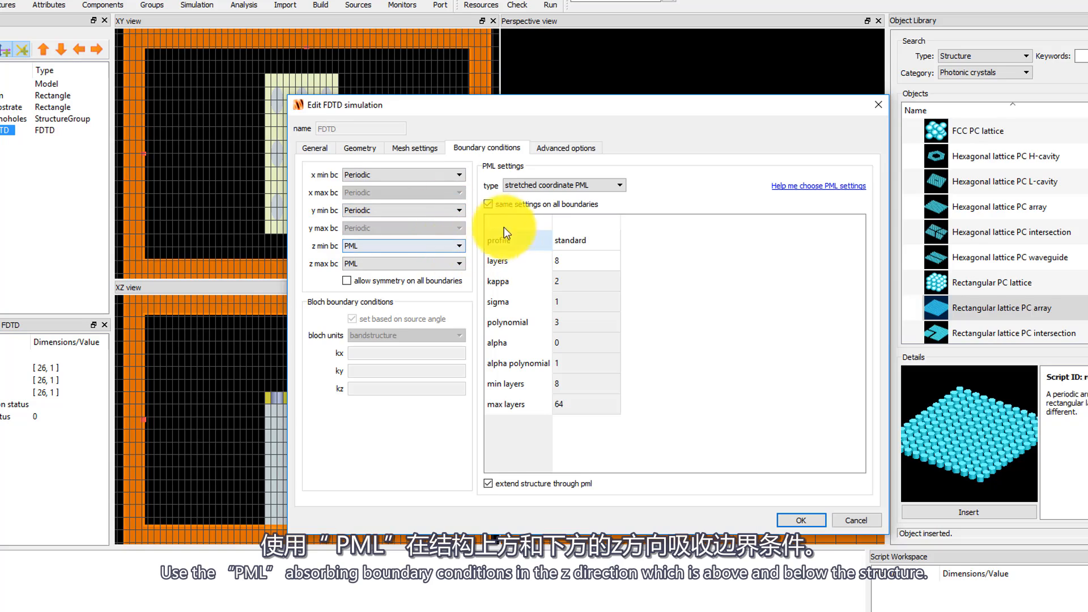
Set the PML profile to steep angle and accept the simulation region settings.
click(615, 247)
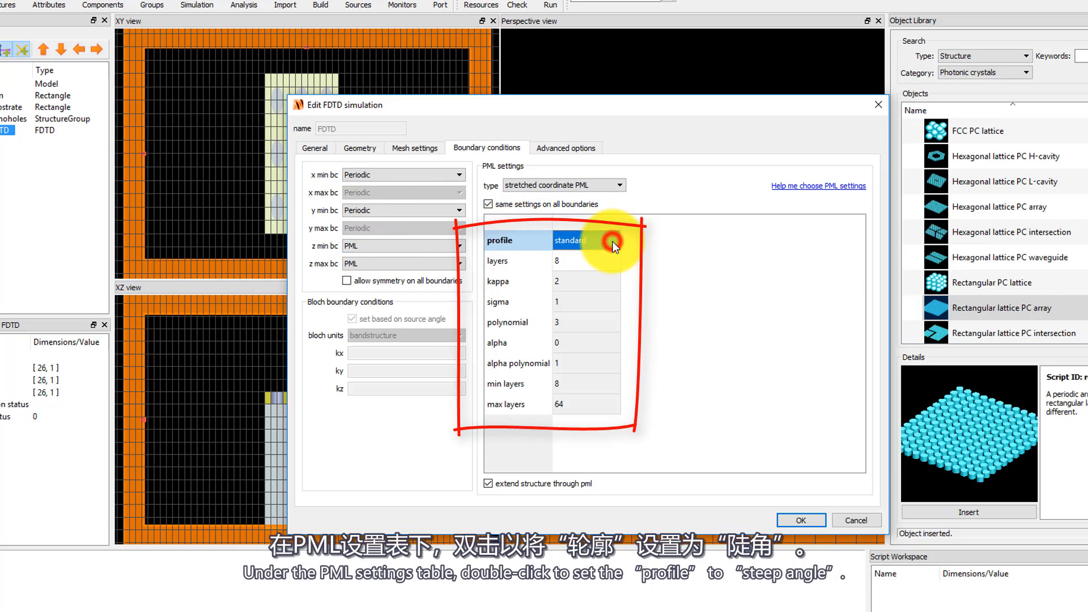
double_click(615, 247)
click(615, 247)
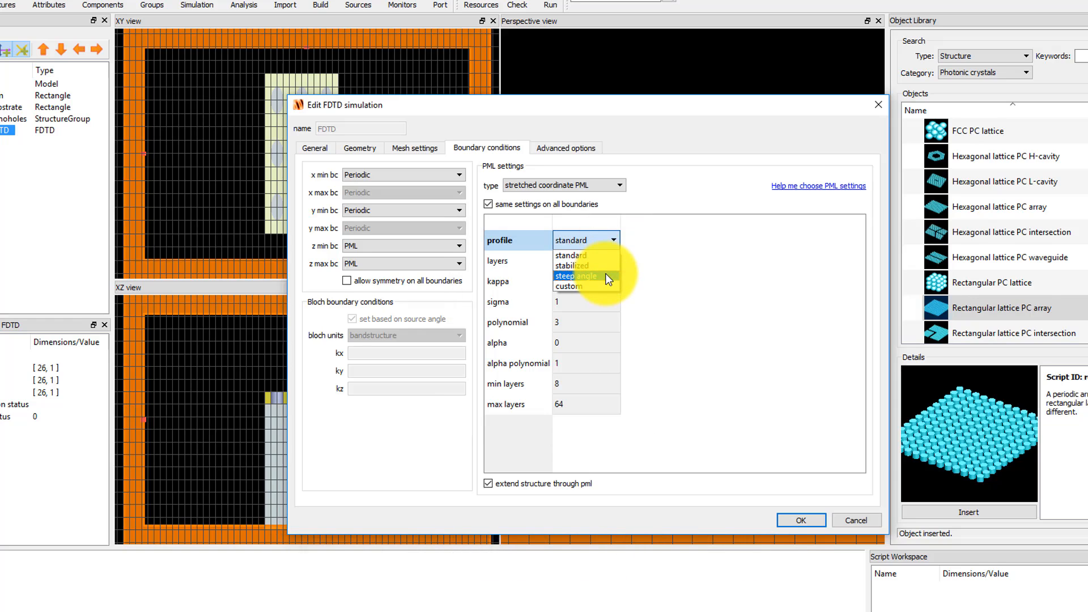
click(605, 275)
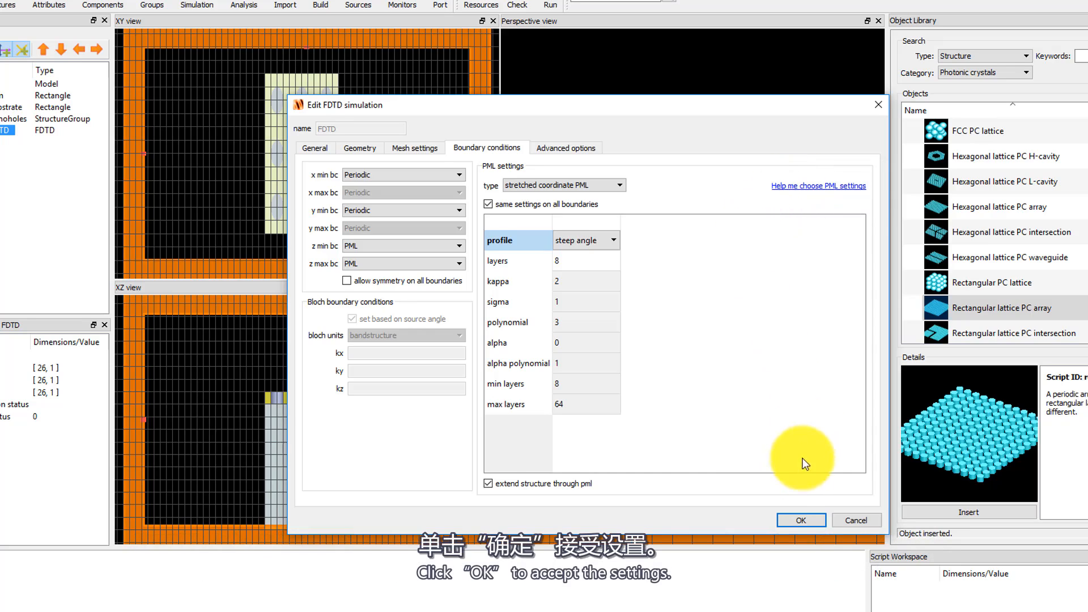
click(790, 517)
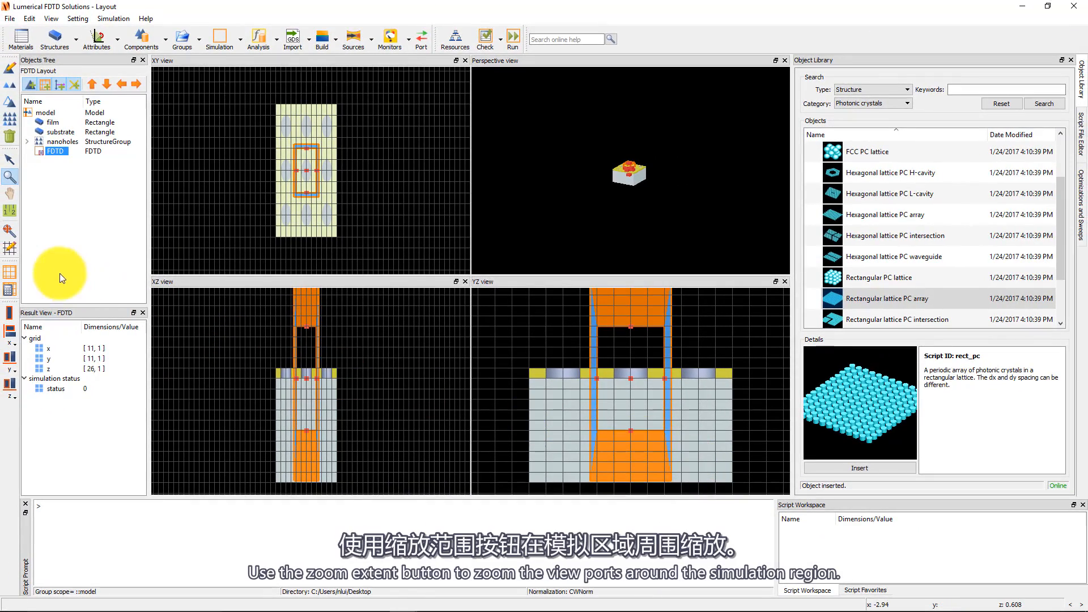
Zoom to the simulation region and measure the air and glass distances above and below the film with the ruler.
click(12, 231)
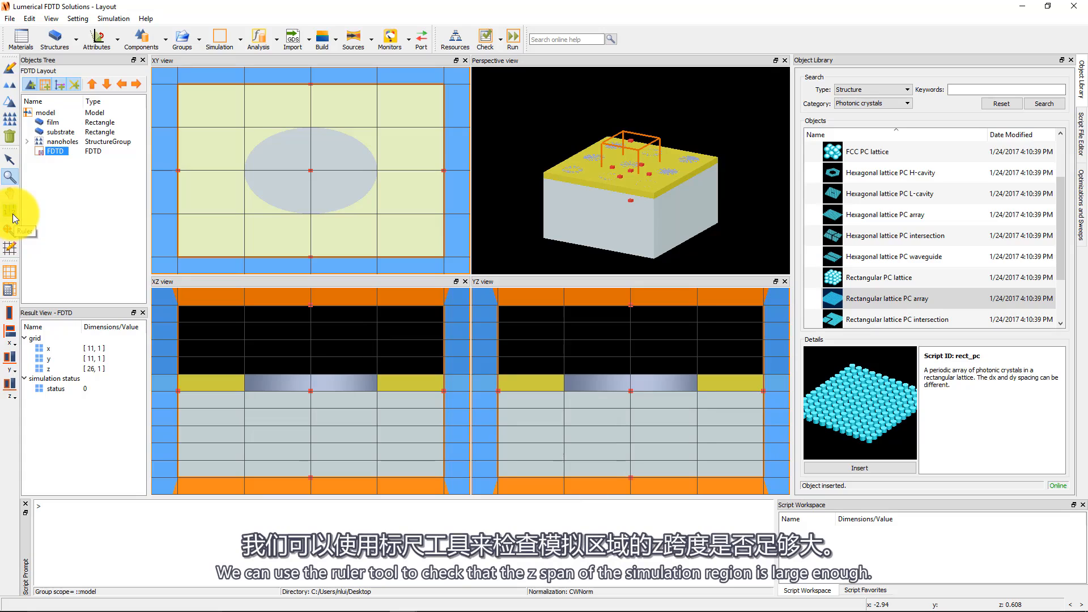
click(13, 213)
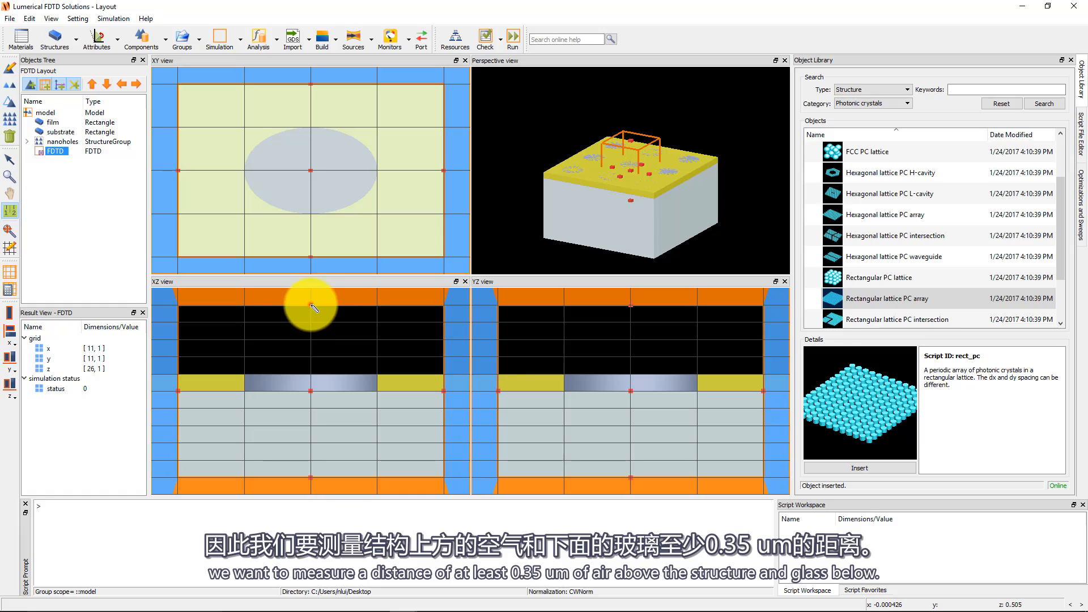
mouse_move(311, 306)
mouse_down()
mouse_move(316, 476)
mouse_move(332, 481)
mouse_up()
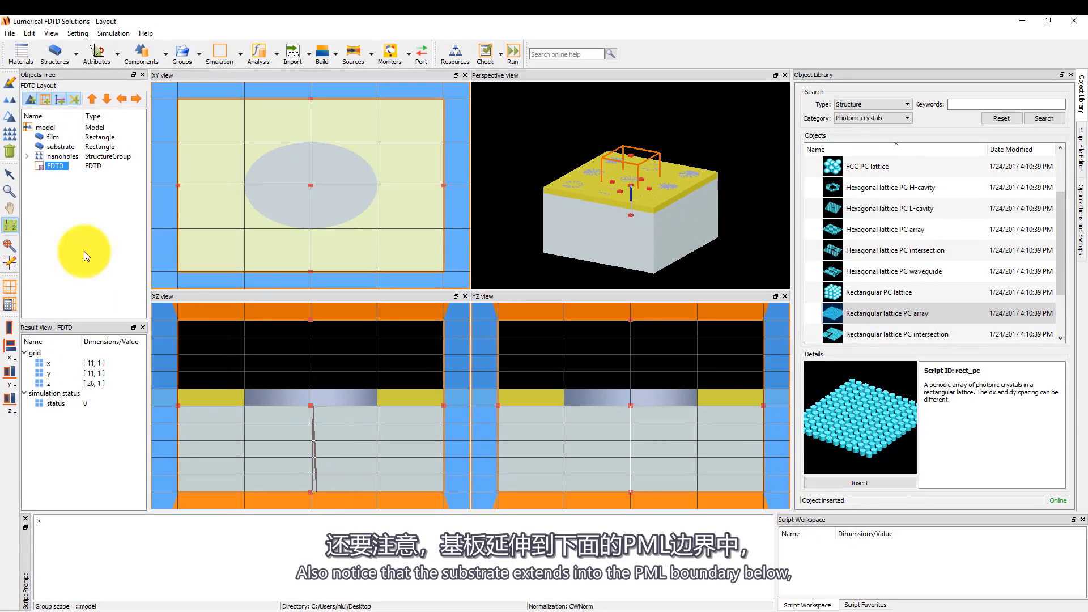
Add a mesh override region to the simulation.
click(10, 191)
click(306, 434)
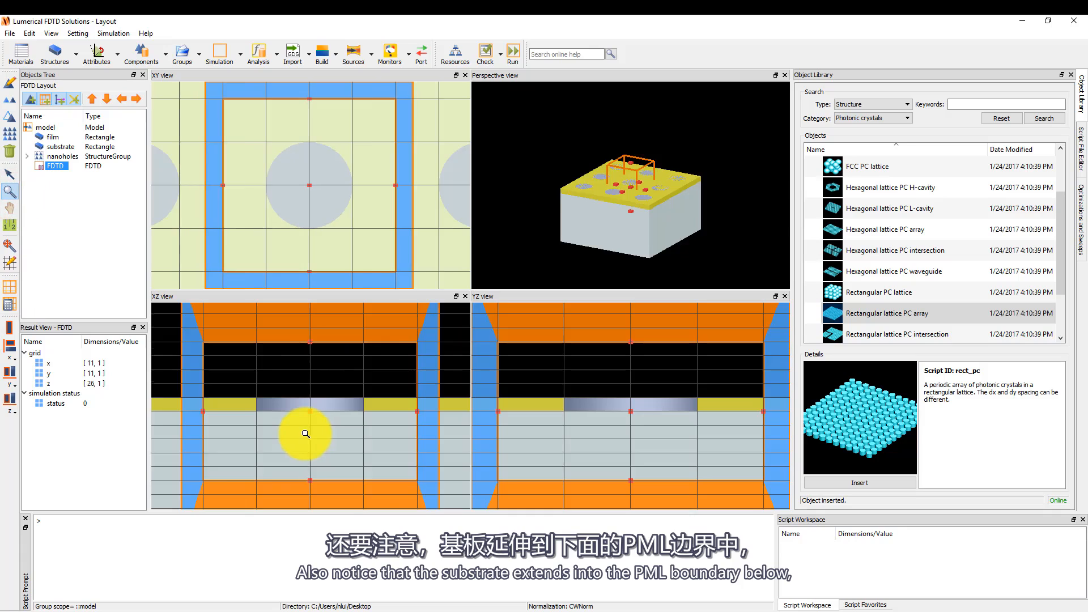
scroll(306, 434, down, 2)
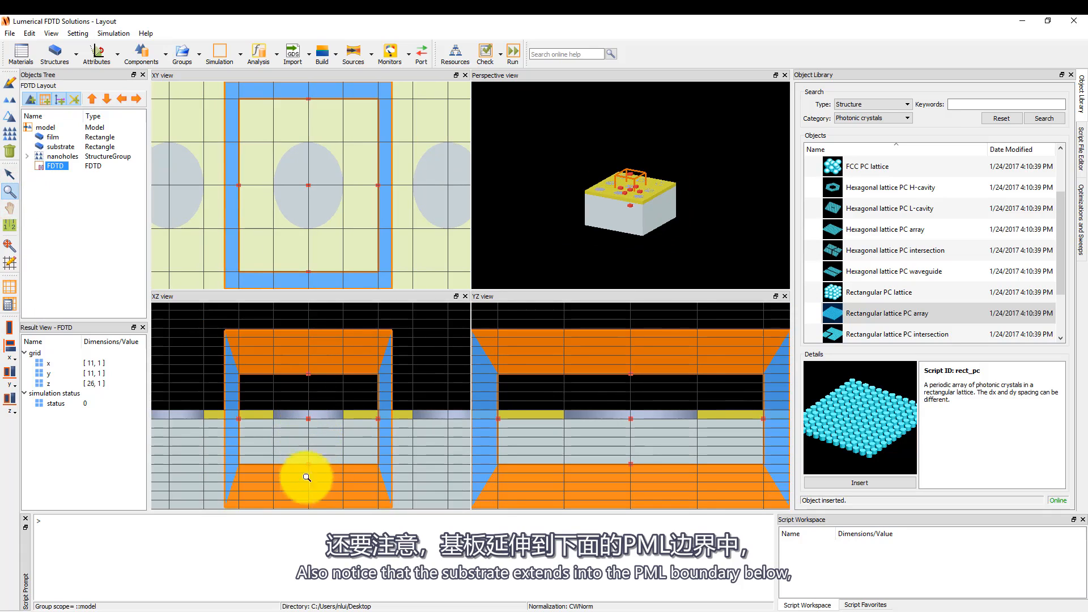
scroll(307, 478, down, 1)
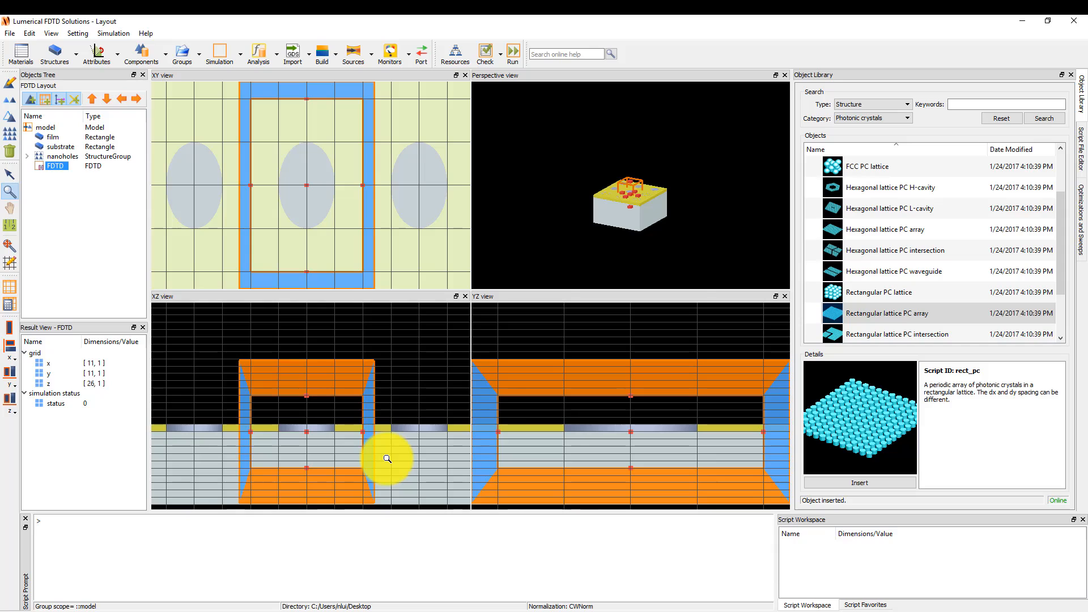
click(239, 63)
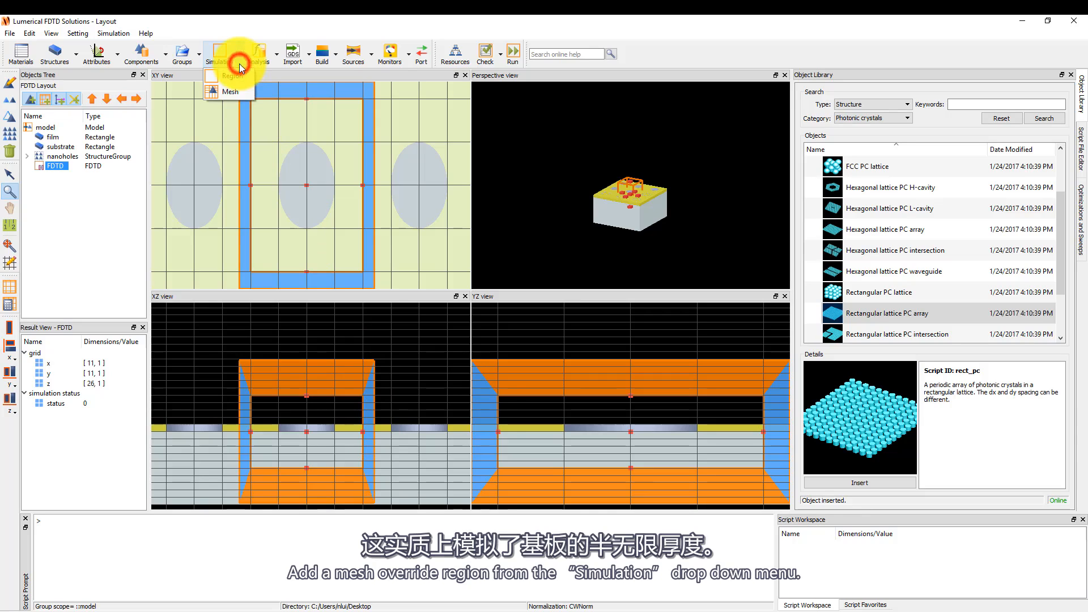
click(231, 91)
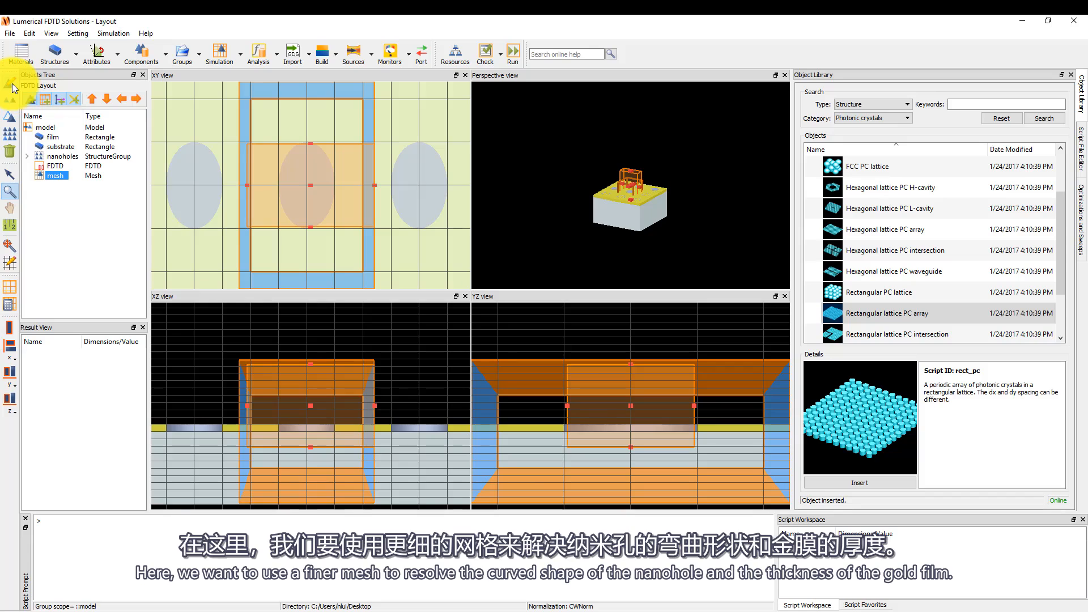
Set the mesh override's maximum mesh step to 0.01 µm in x, y and z.
click(12, 84)
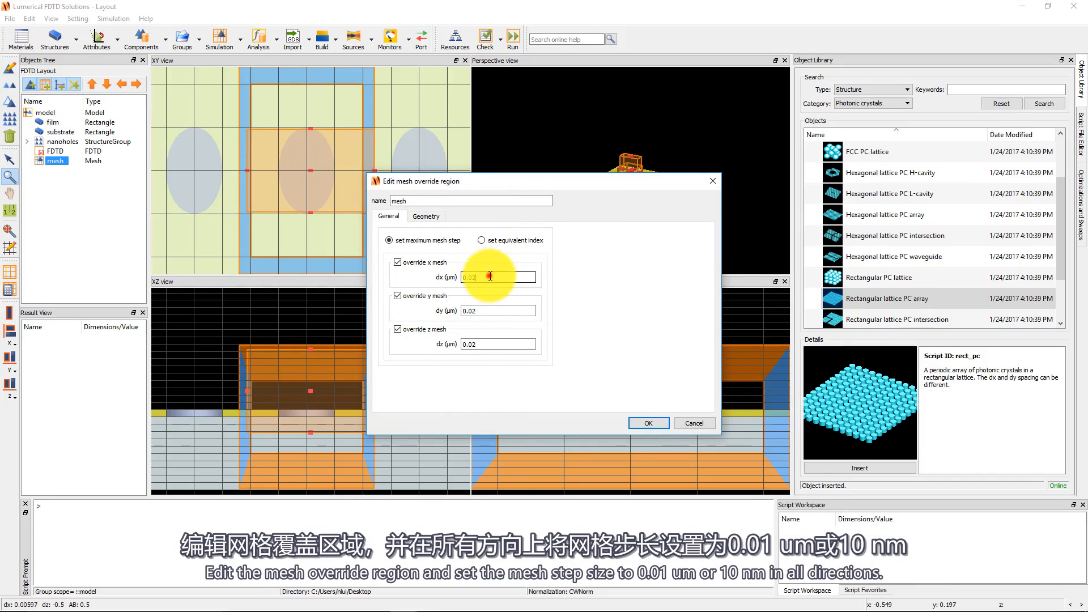
double_click(488, 291)
text(0.01)
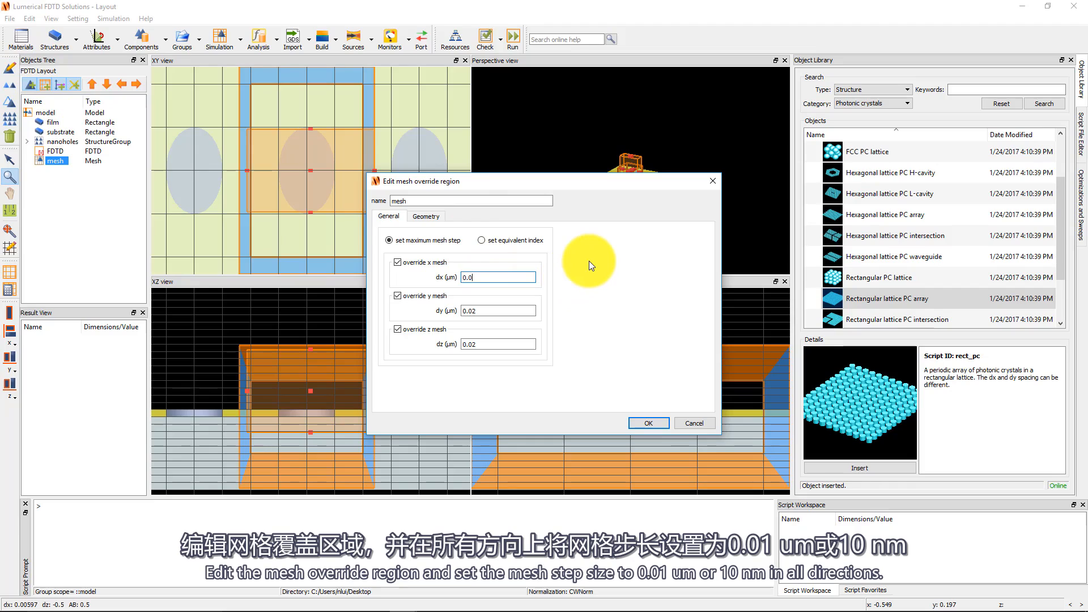
double_click(494, 311)
text(0.01)
double_click(494, 344)
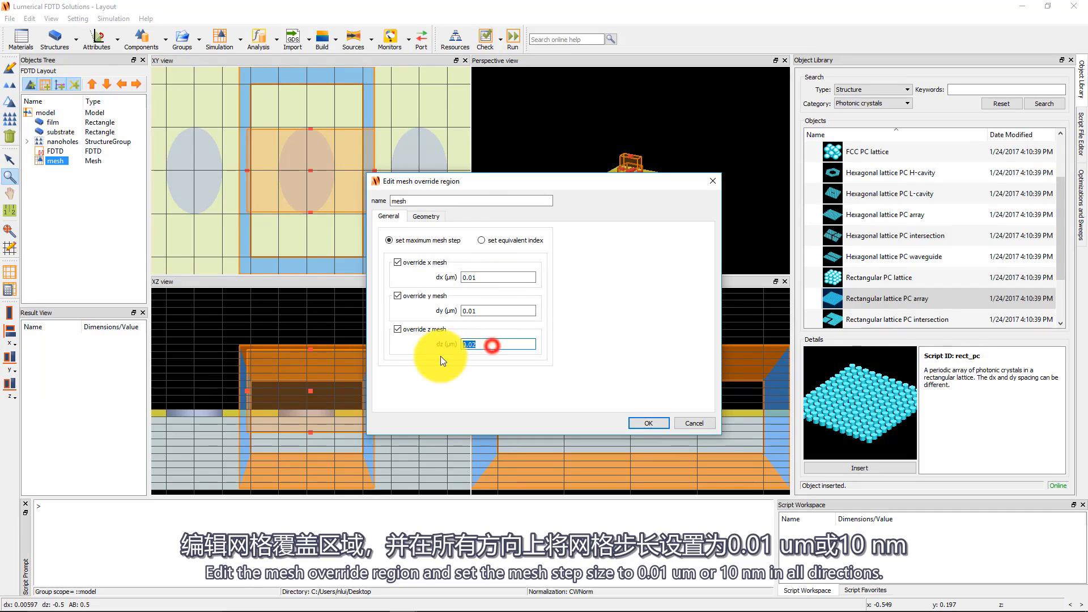
text(0.01)
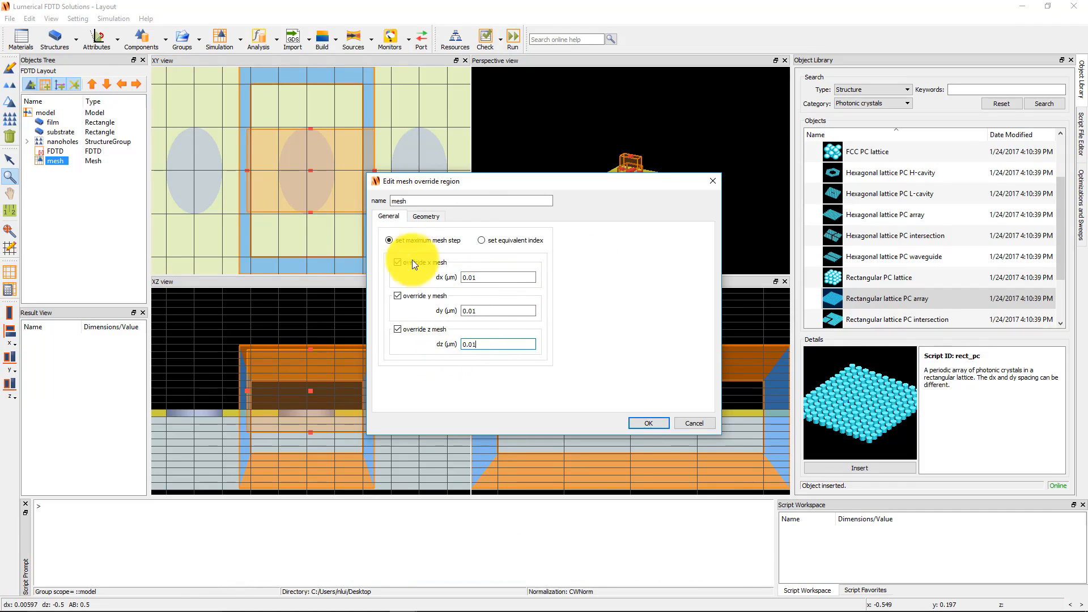
Base the mesh override geometry on the structure named circle and accept the settings.
click(426, 216)
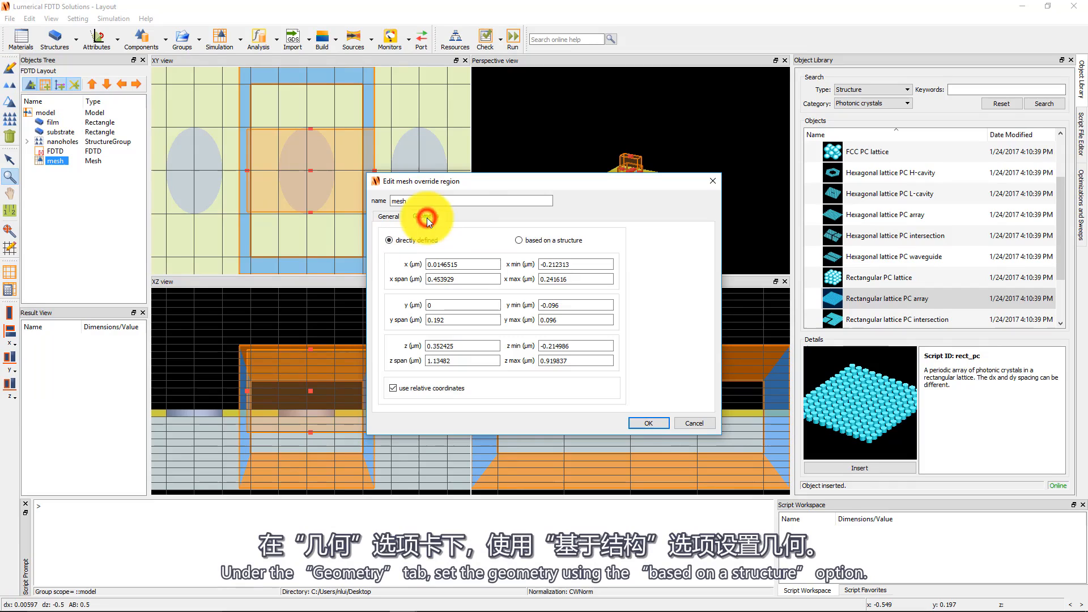
click(517, 240)
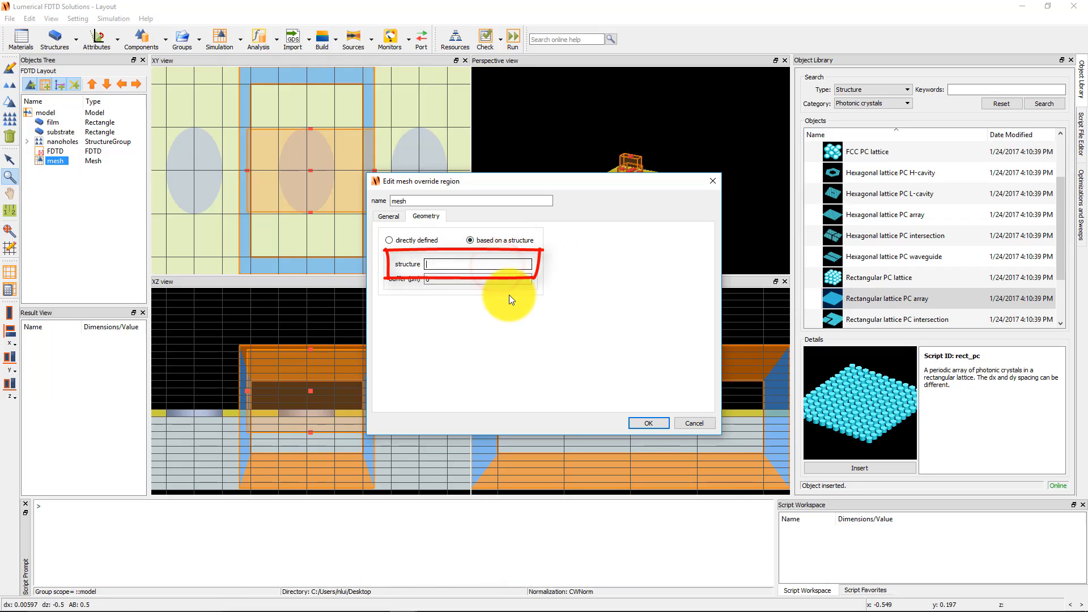
text(circle)
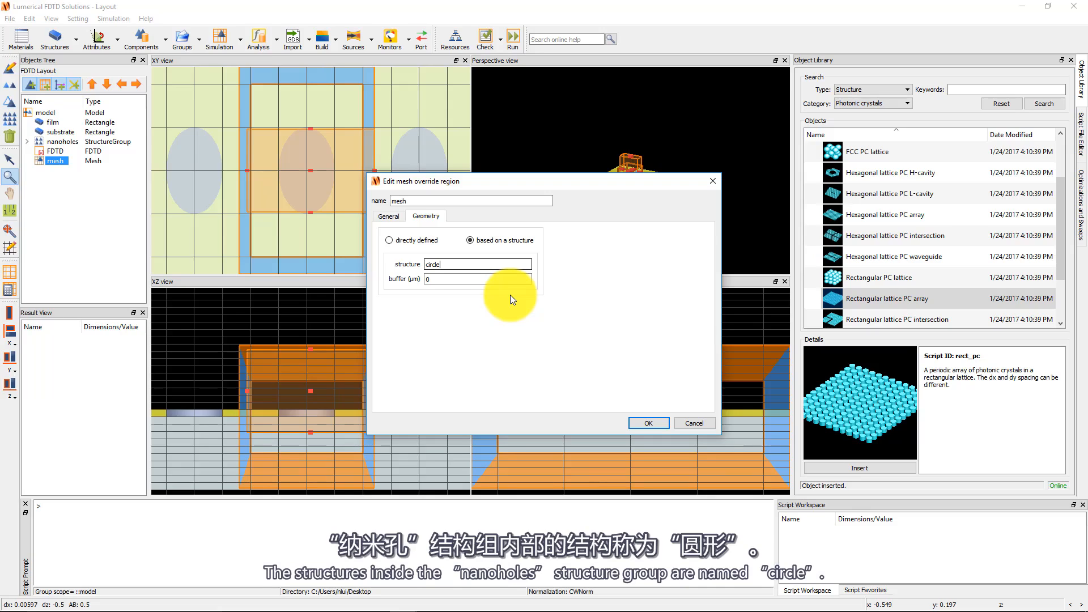
click(647, 423)
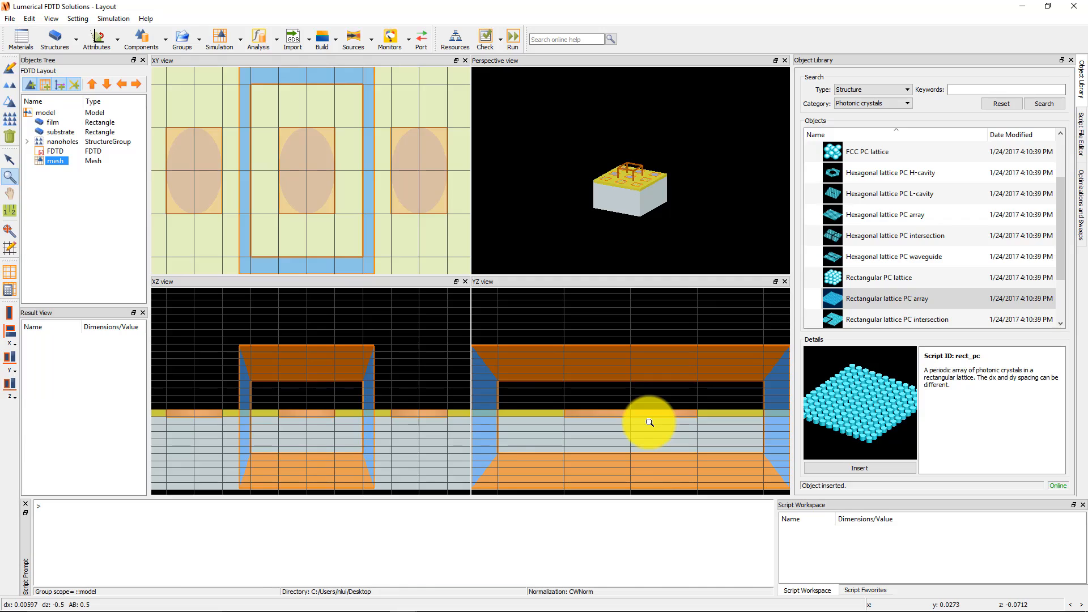
Show the simulation mesh lines and turn off the drawing grid display.
click(13, 275)
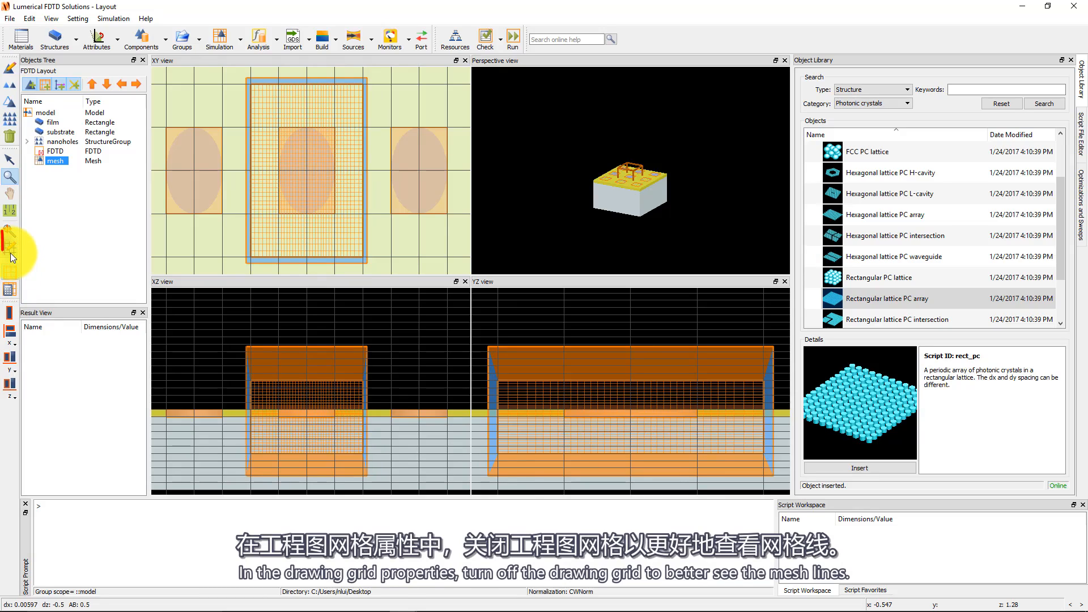
click(11, 252)
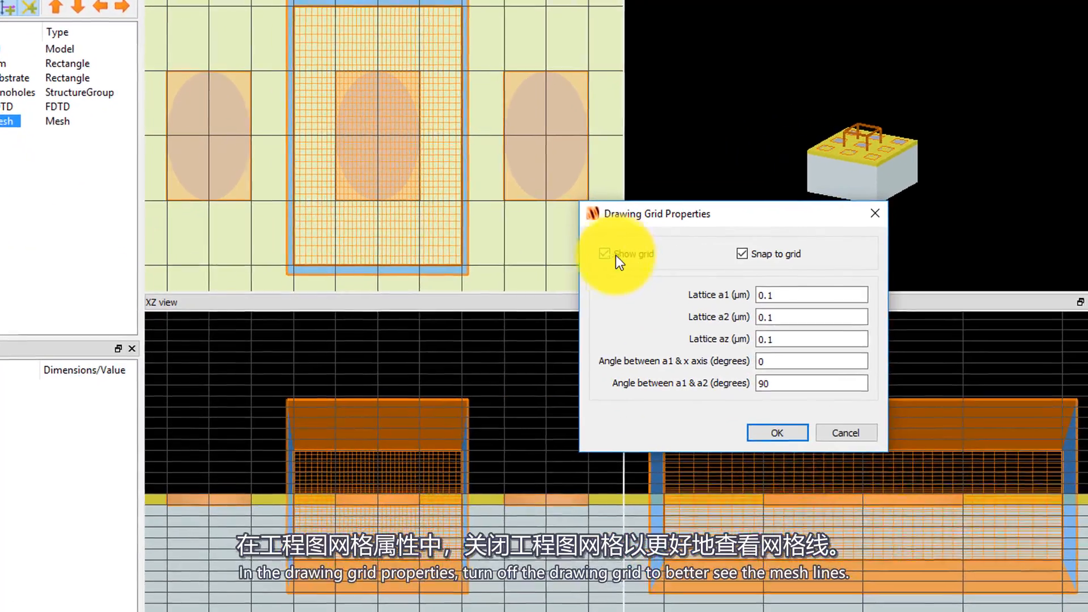
click(458, 250)
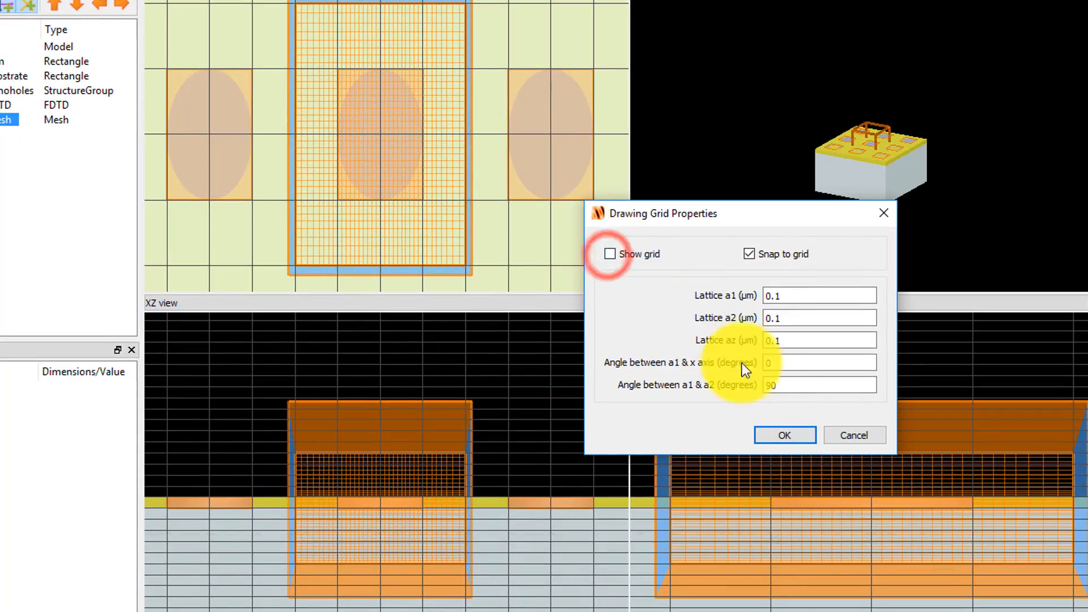
click(784, 434)
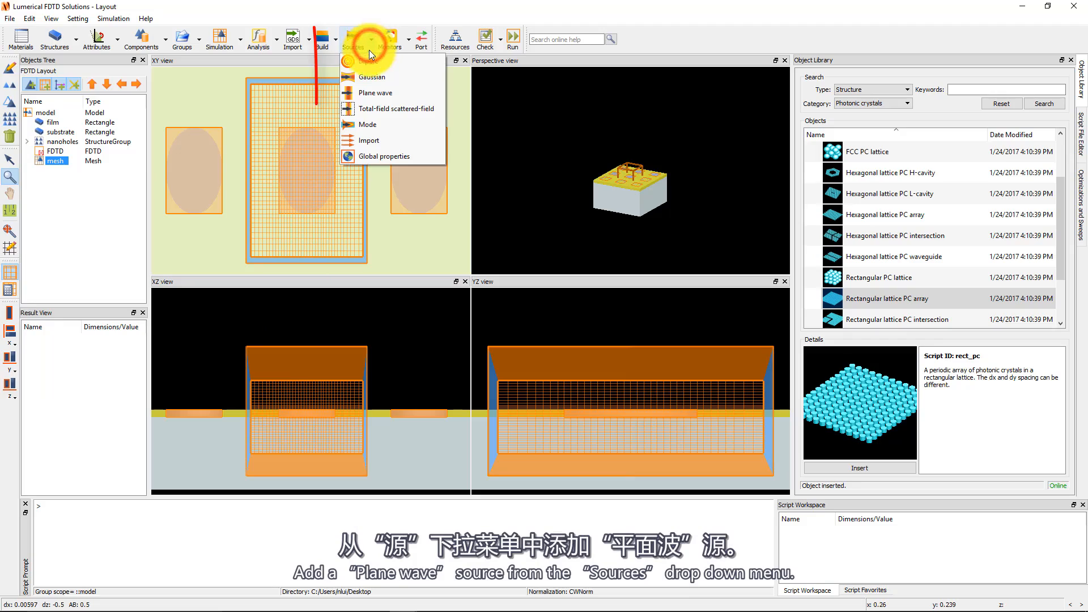
Add a plane wave source and set it to inject in the Backward direction along the z-axis.
click(403, 93)
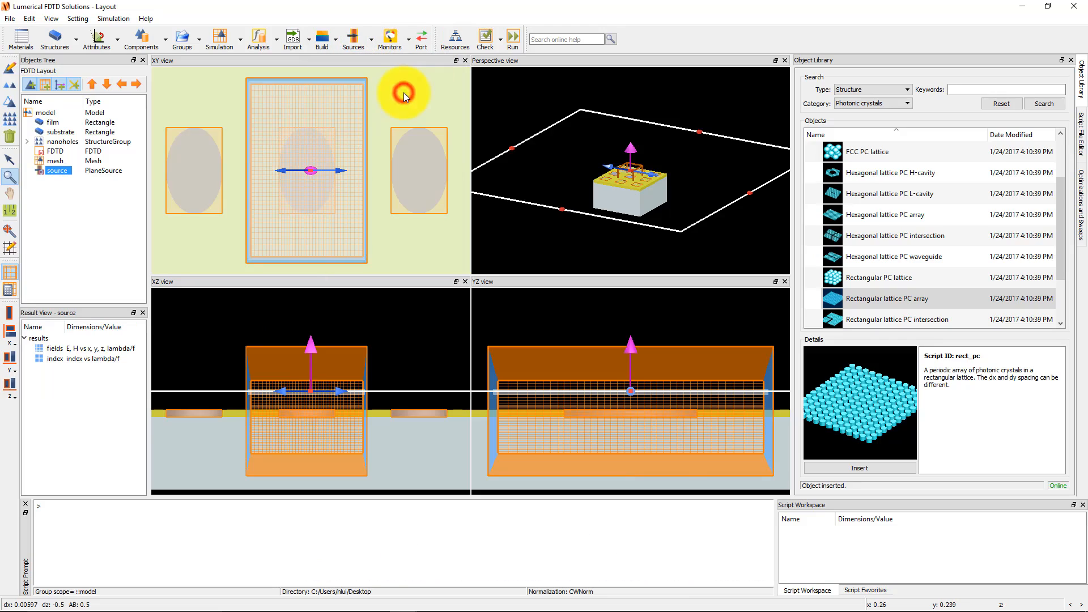
click(13, 70)
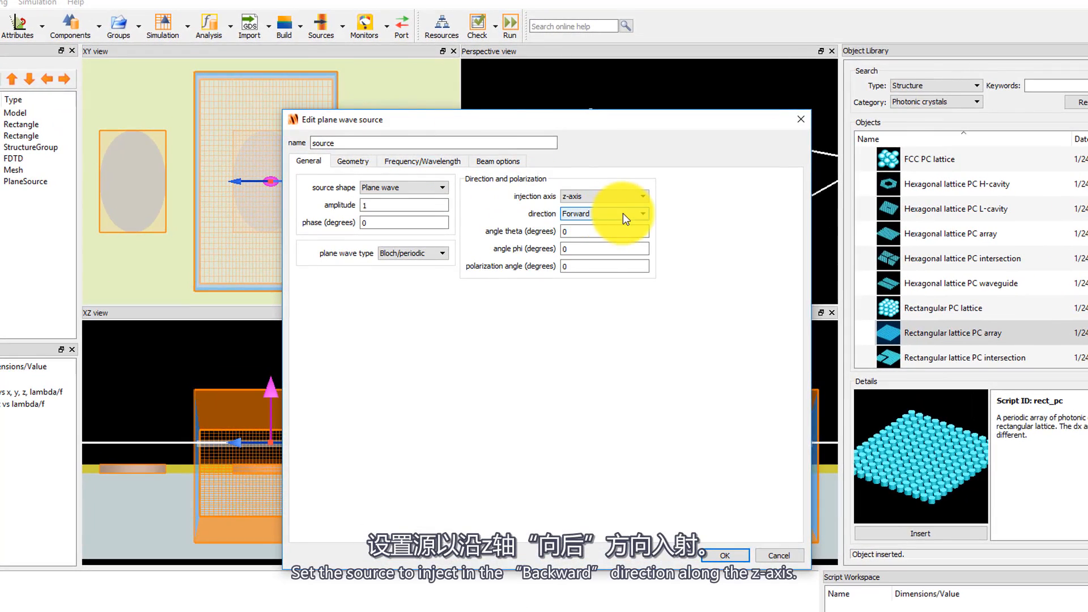
click(624, 213)
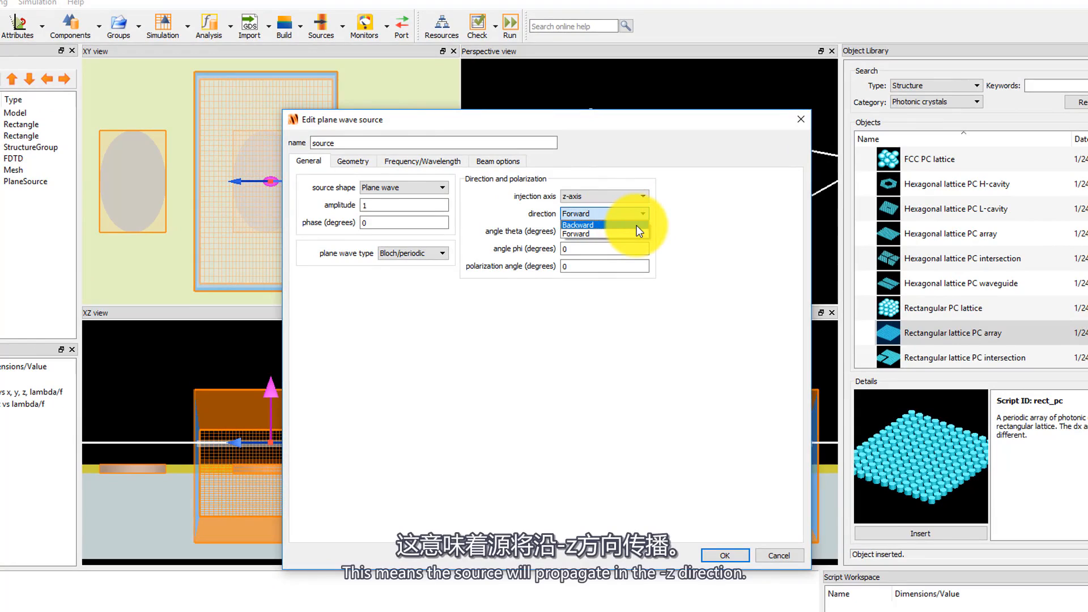
click(638, 225)
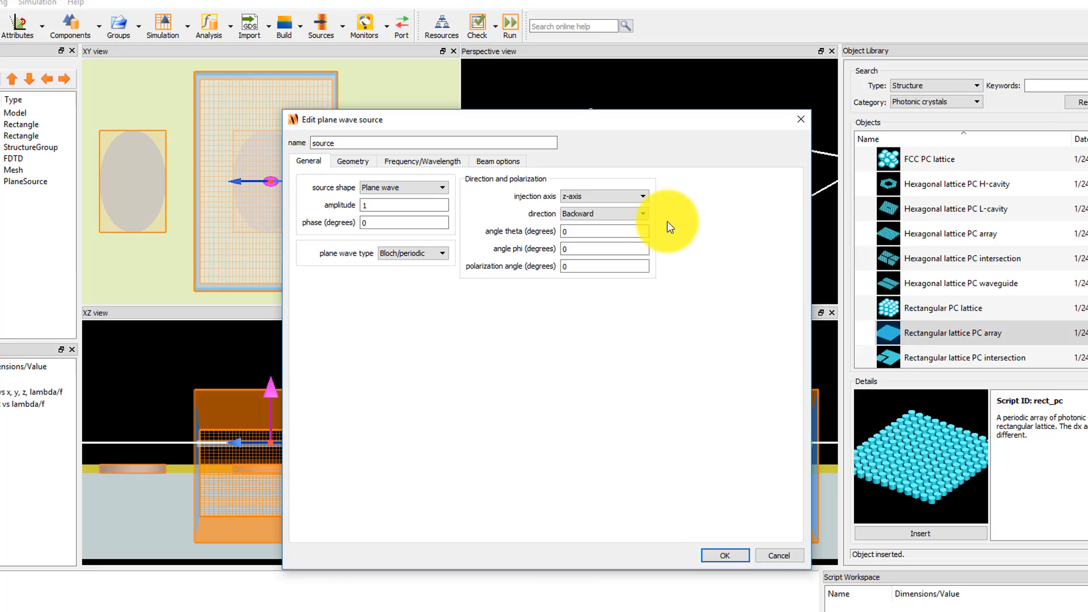
Set the source's x and y positions to 0, x and y spans to 0.5 µm, and z position to 0.3 µm.
click(357, 162)
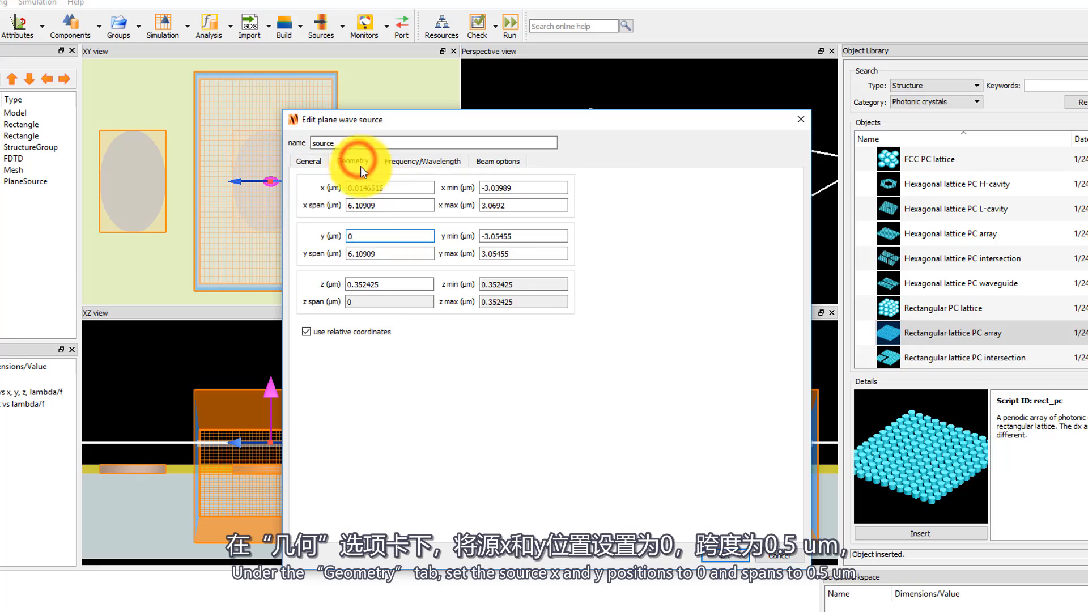
double_click(397, 187)
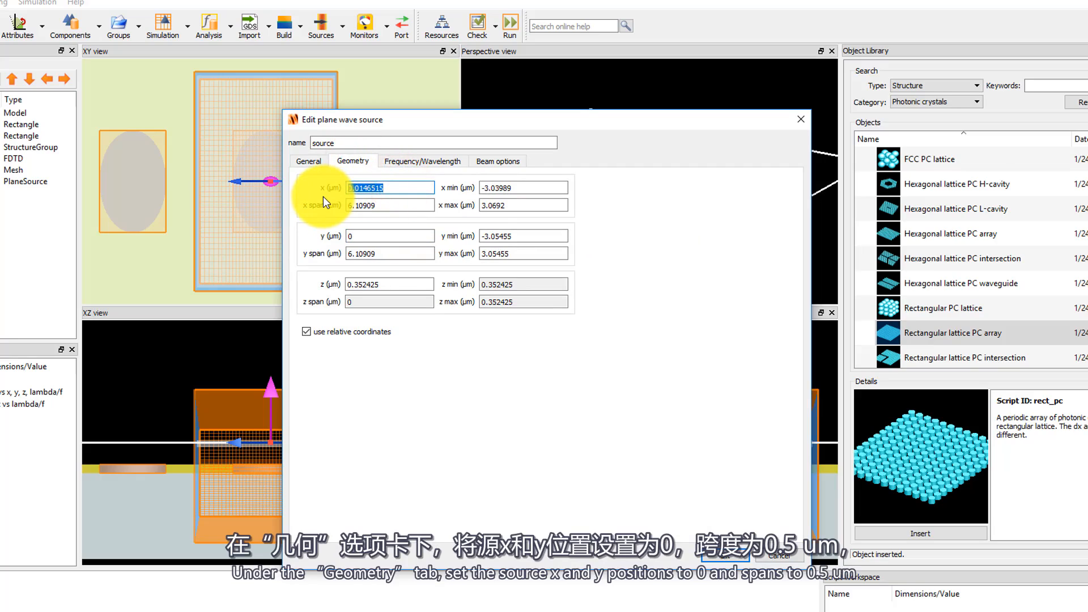
text(0)
double_click(395, 205)
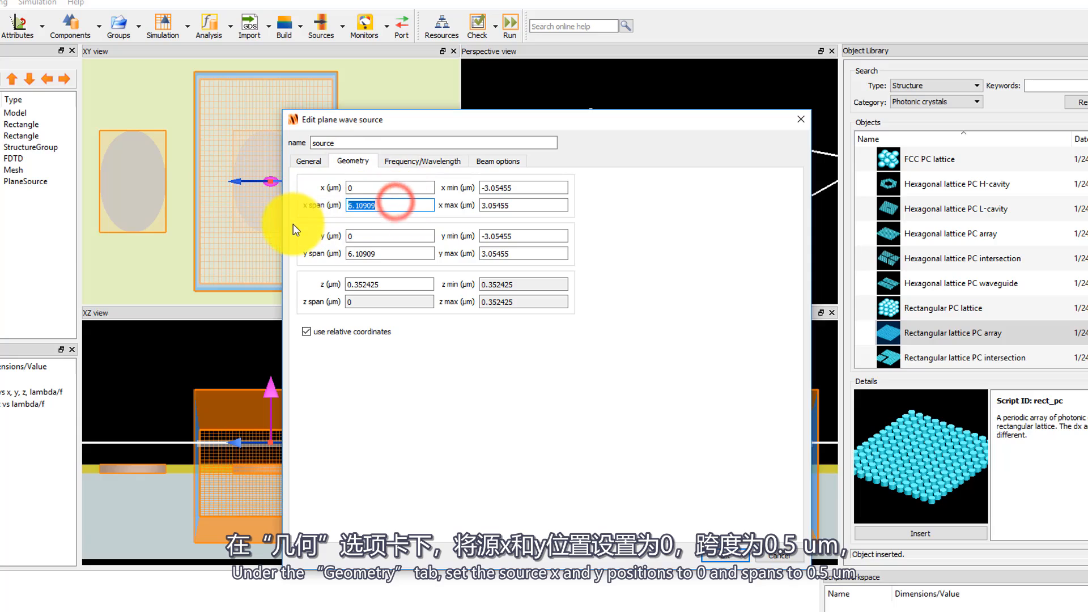
text(0.5)
double_click(393, 254)
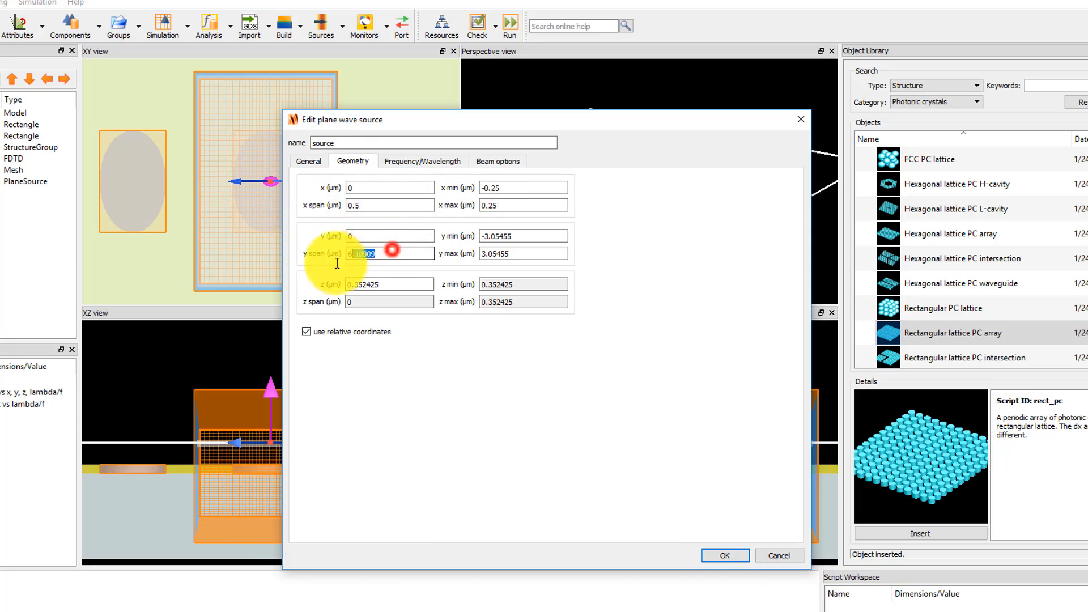
text(0.5)
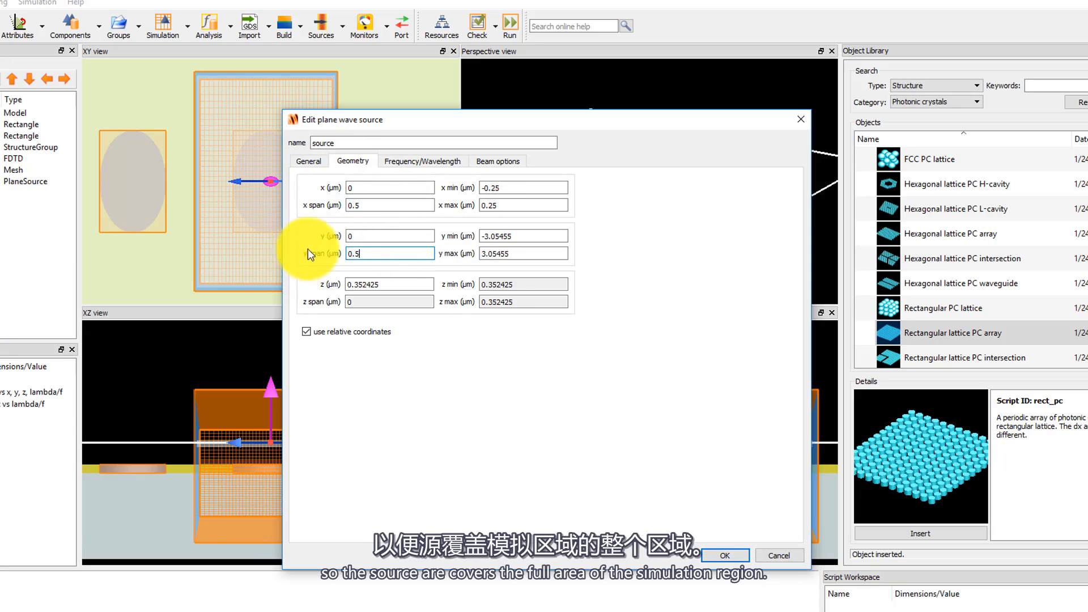
double_click(398, 284)
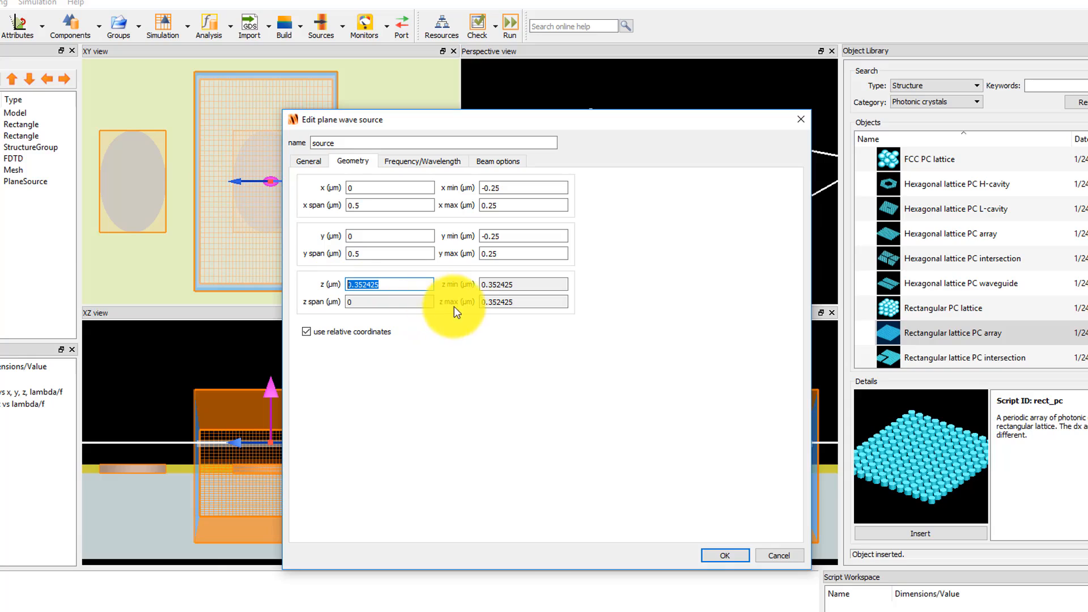
text(0.)
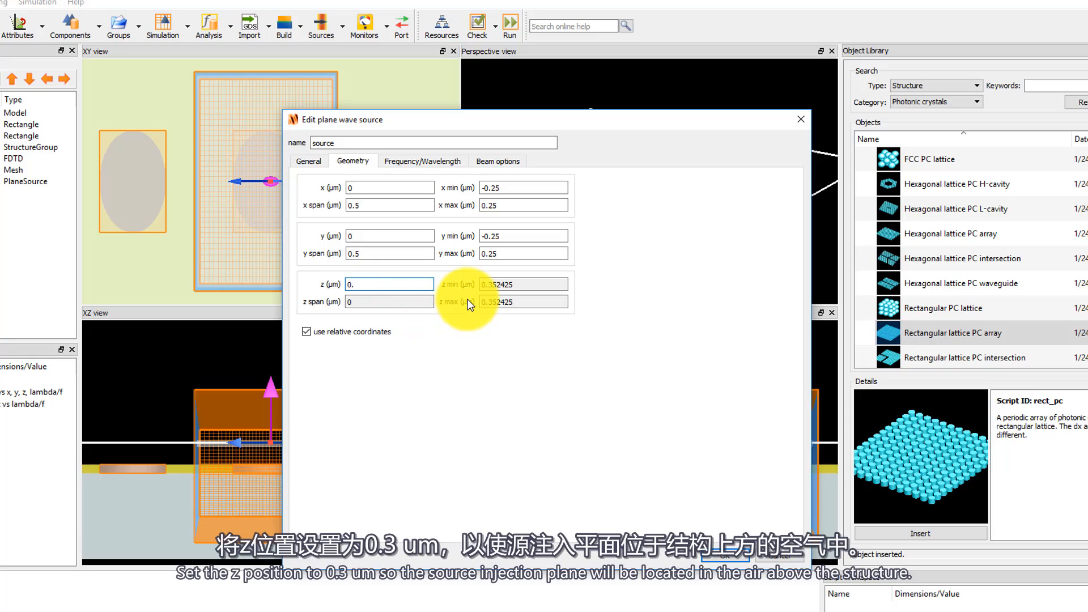
text(3)
Examine the source's frequency/wavelength settings and zoom into the signal-vs-time plot, then accept the source.
click(448, 161)
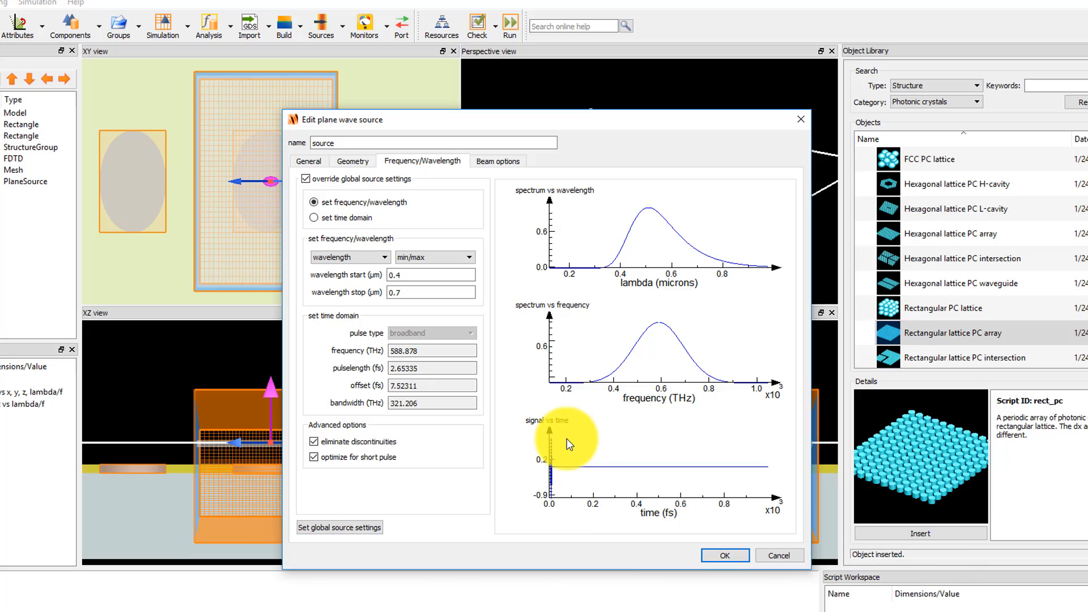
drag(567, 438, 547, 501)
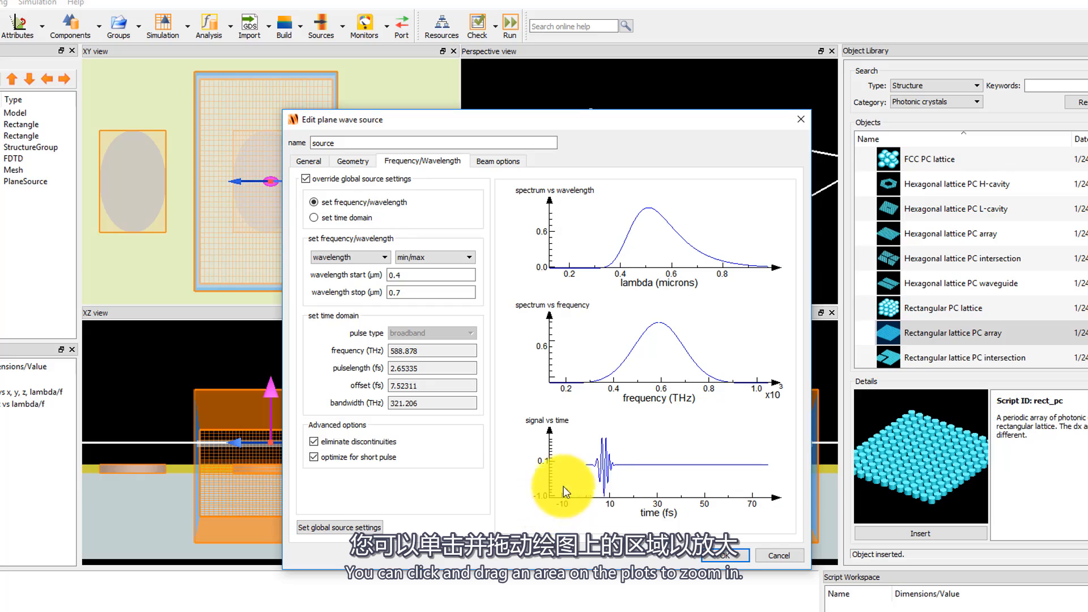
drag(627, 440, 591, 487)
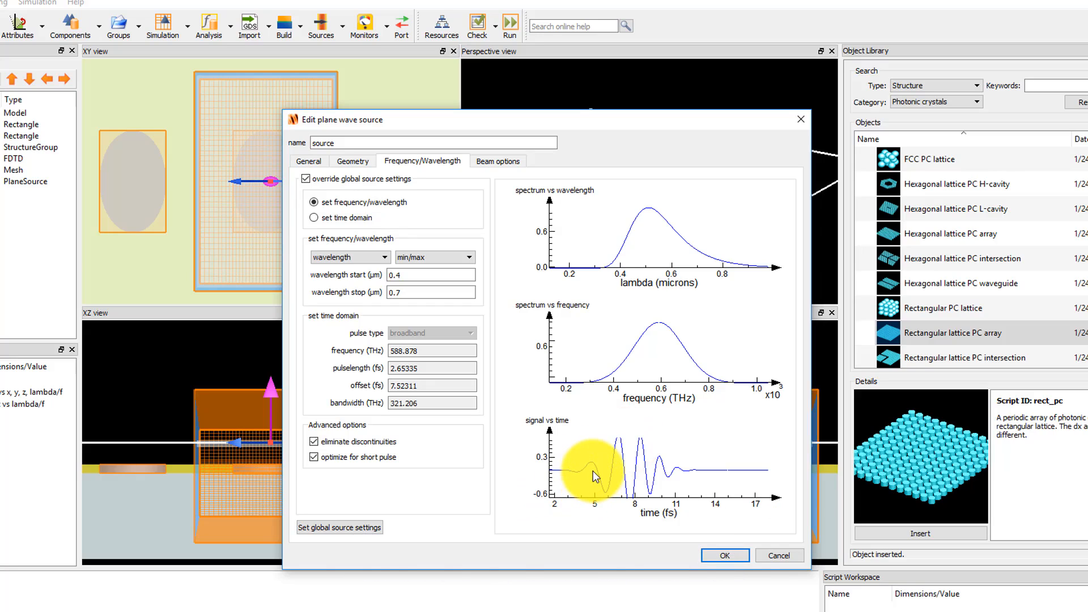
click(718, 554)
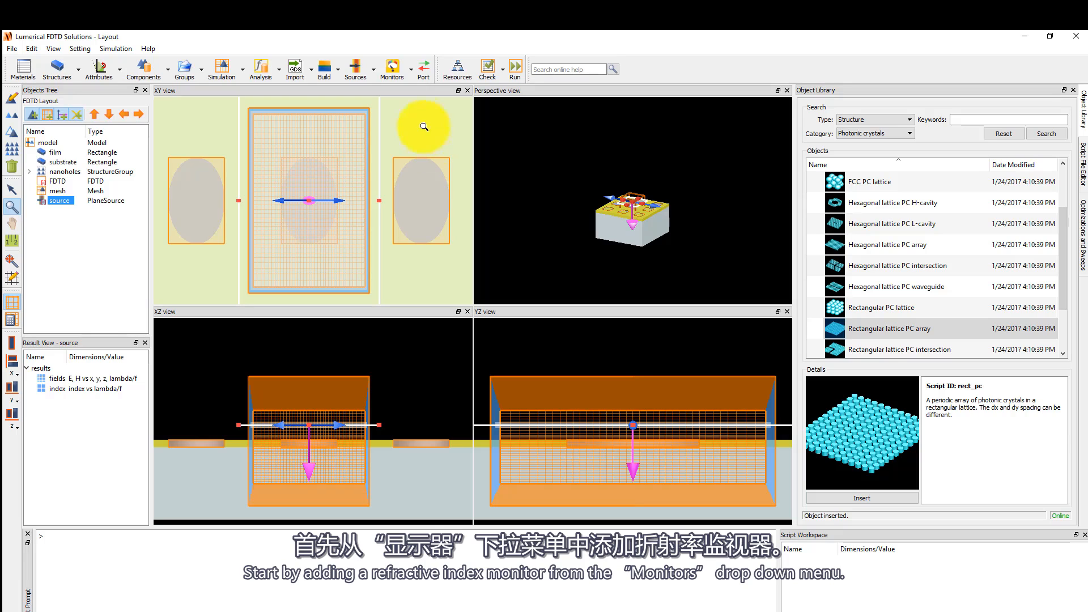
Add a refractive index monitor of type 2D Z-normal and set its x and y spans to 0.5 µm and z position to 0.05 µm.
click(410, 80)
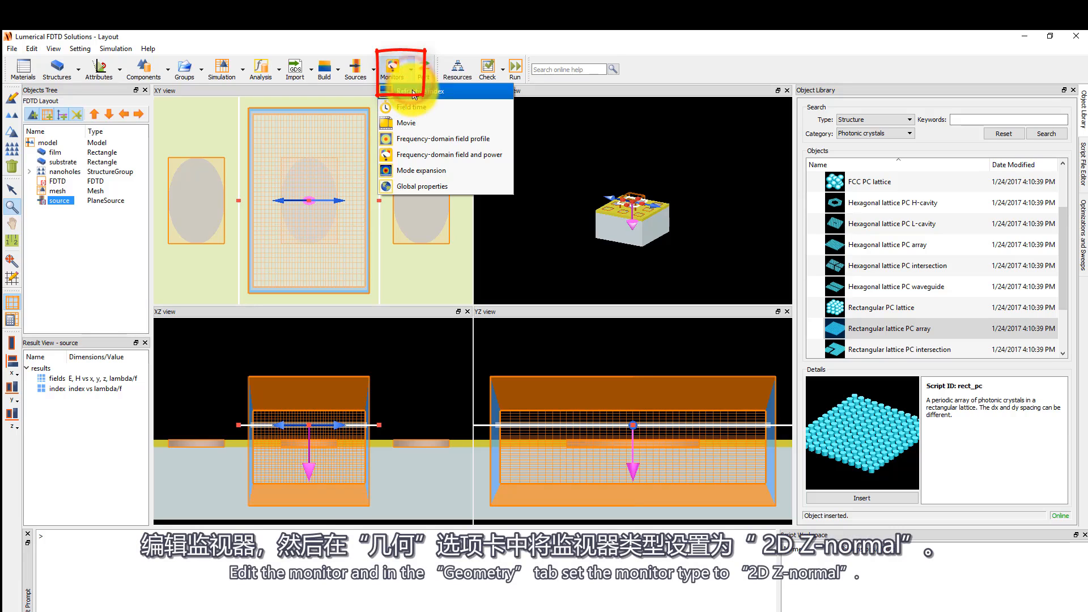
click(468, 90)
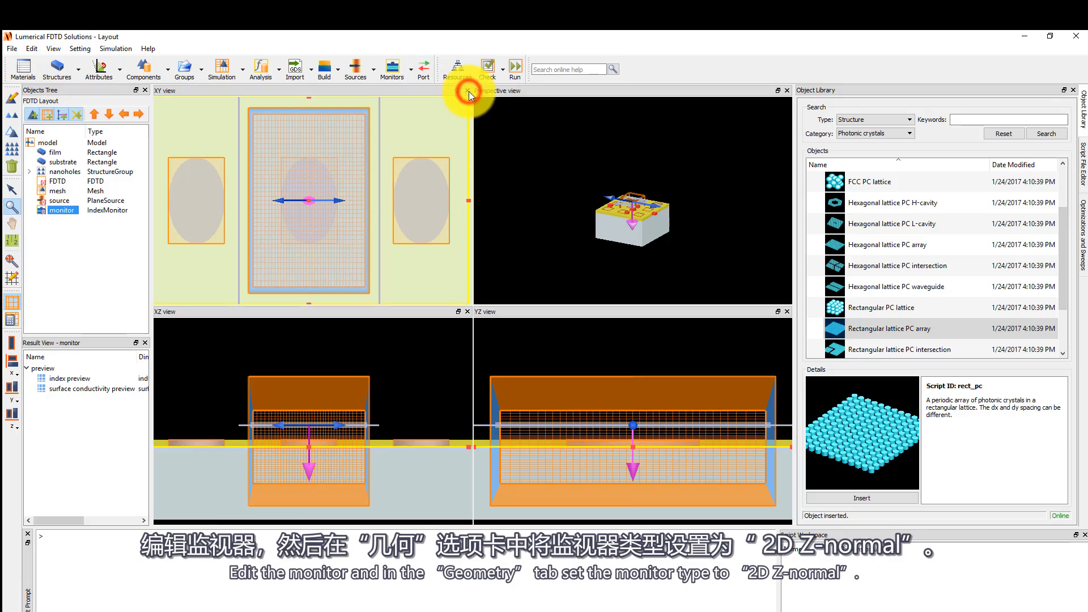
click(11, 97)
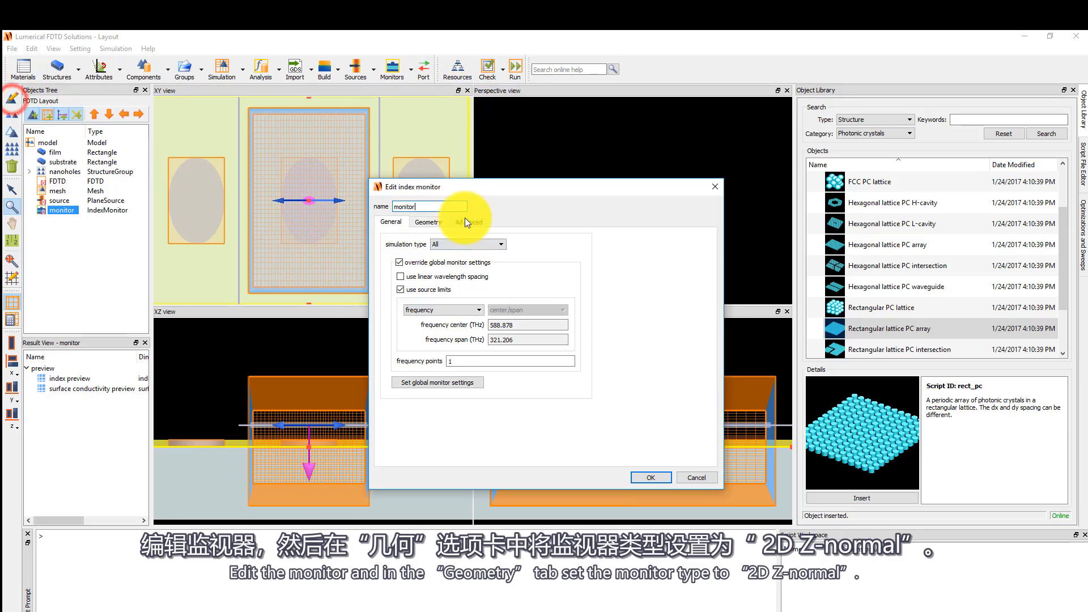
click(429, 222)
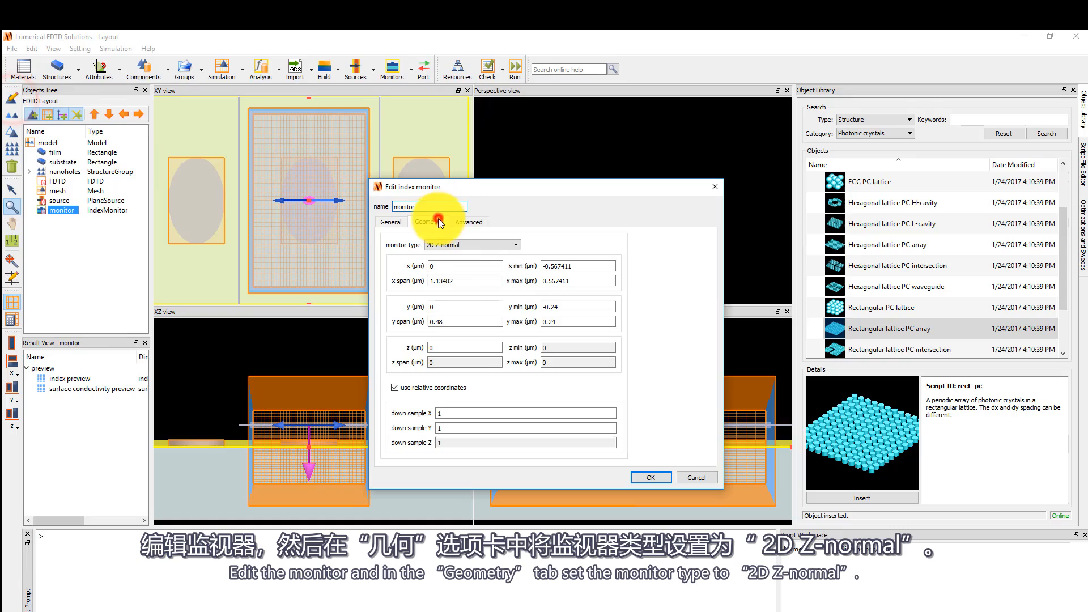
double_click(473, 282)
text(0)
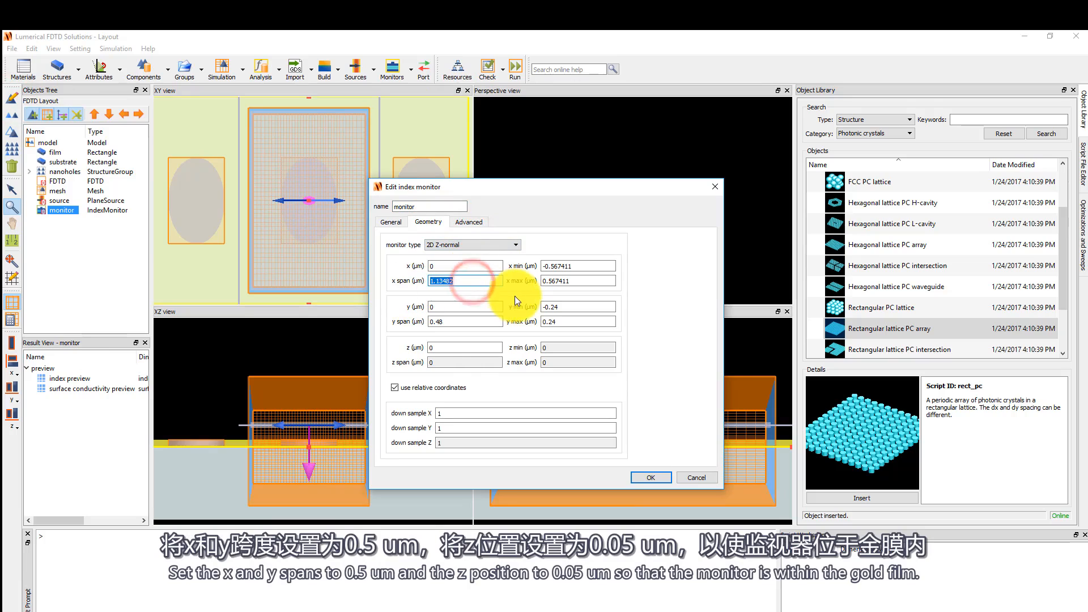
text(.5)
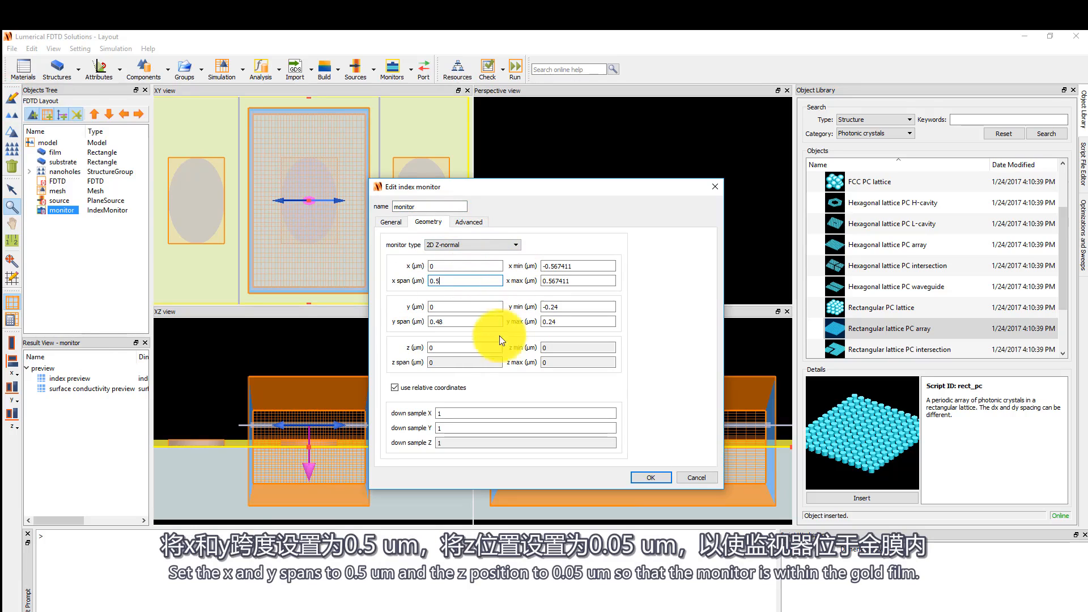
double_click(474, 320)
text(0.5)
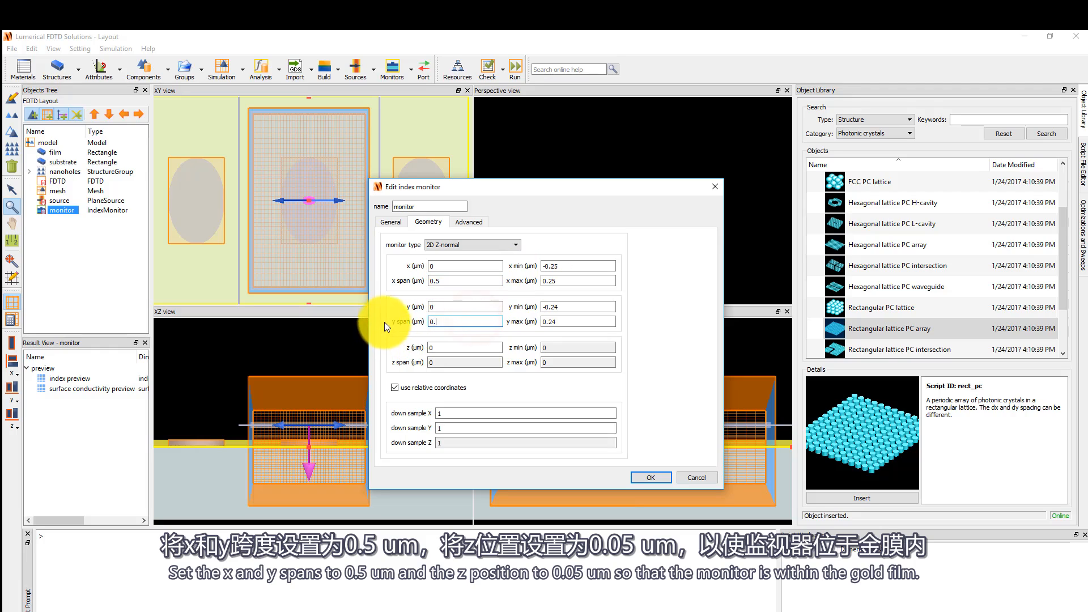
click(442, 348)
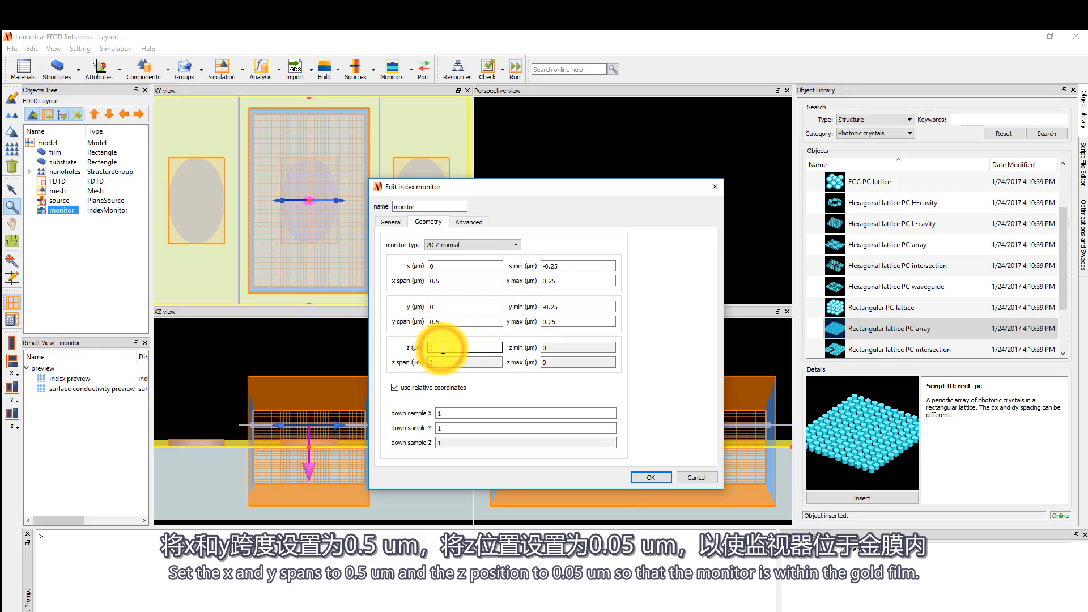
text(.05)
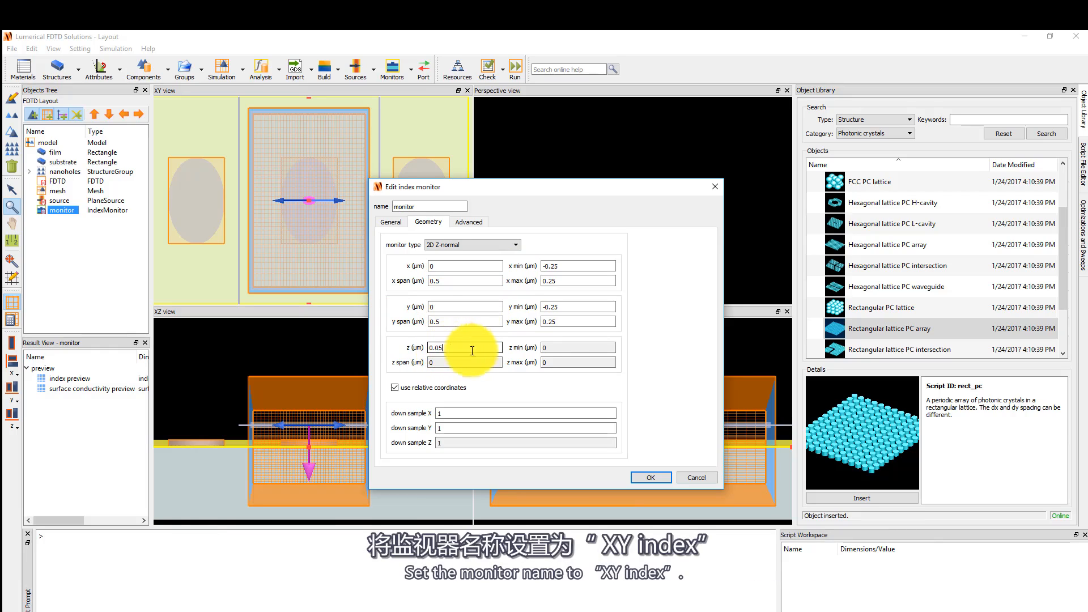
Rename the index monitor to XY index and accept the settings.
double_click(431, 207)
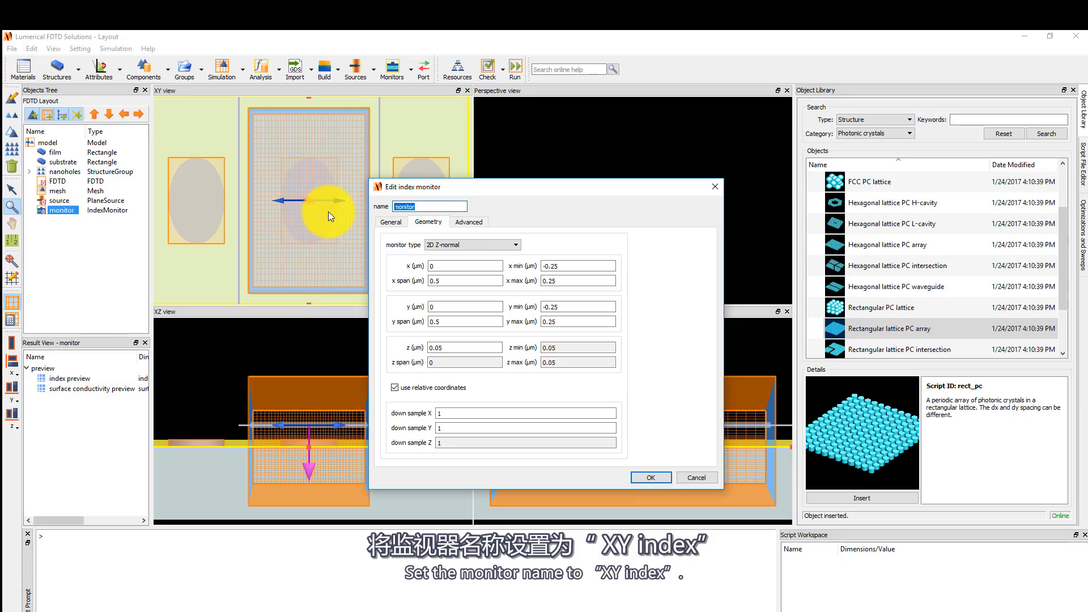
text(XY index)
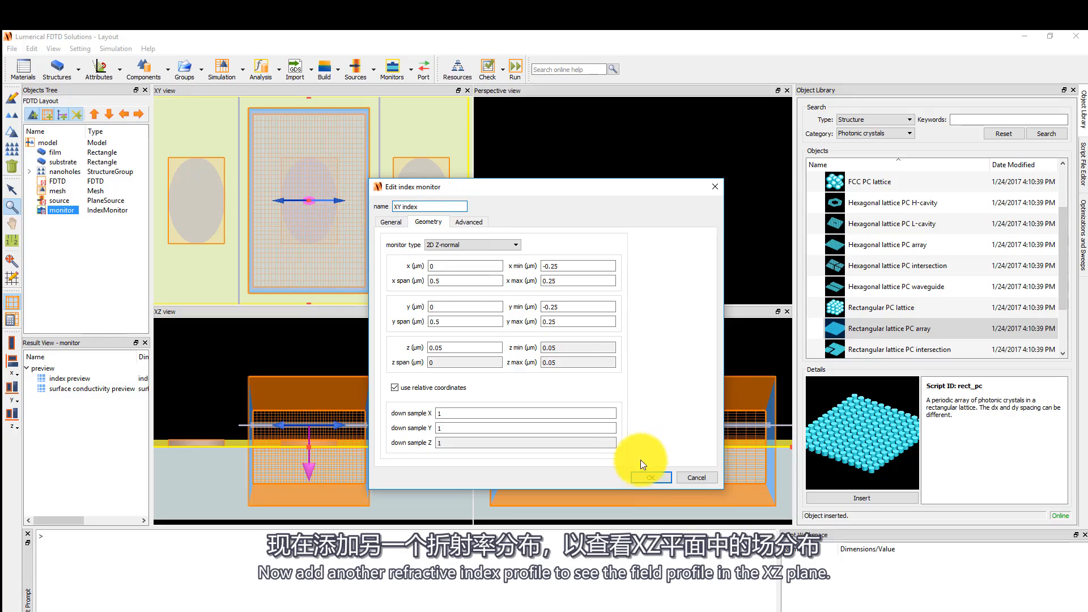
click(646, 476)
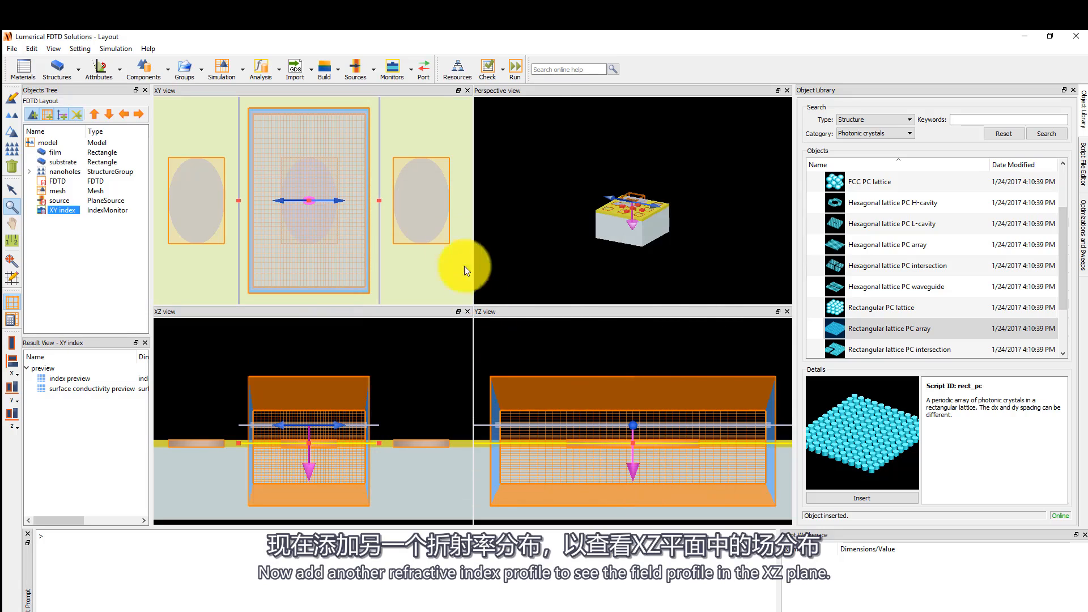
Add a second refractive index monitor and name it XZ index.
click(392, 71)
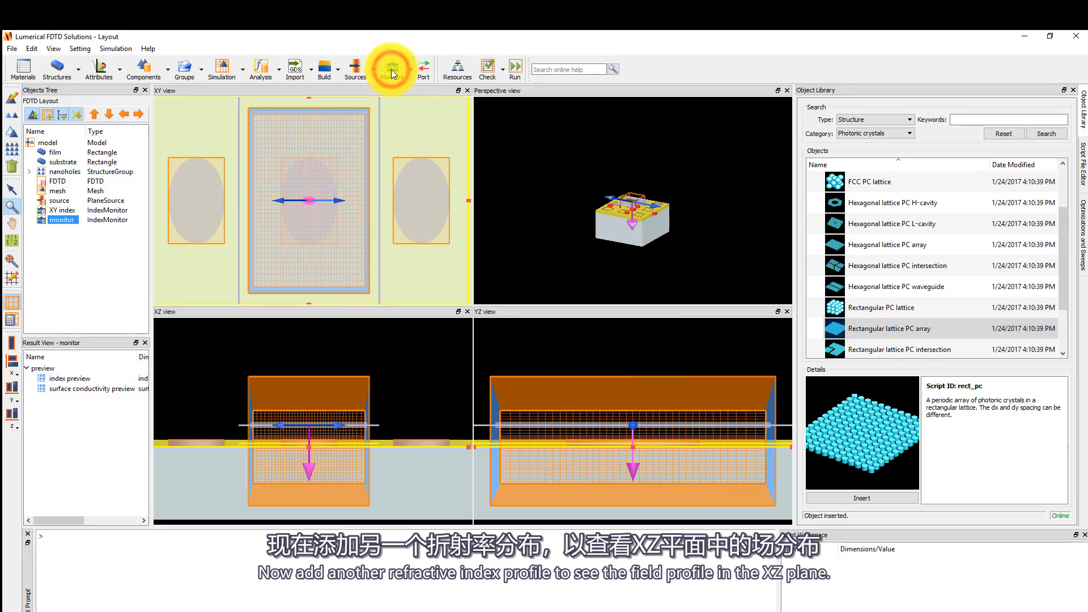
click(11, 102)
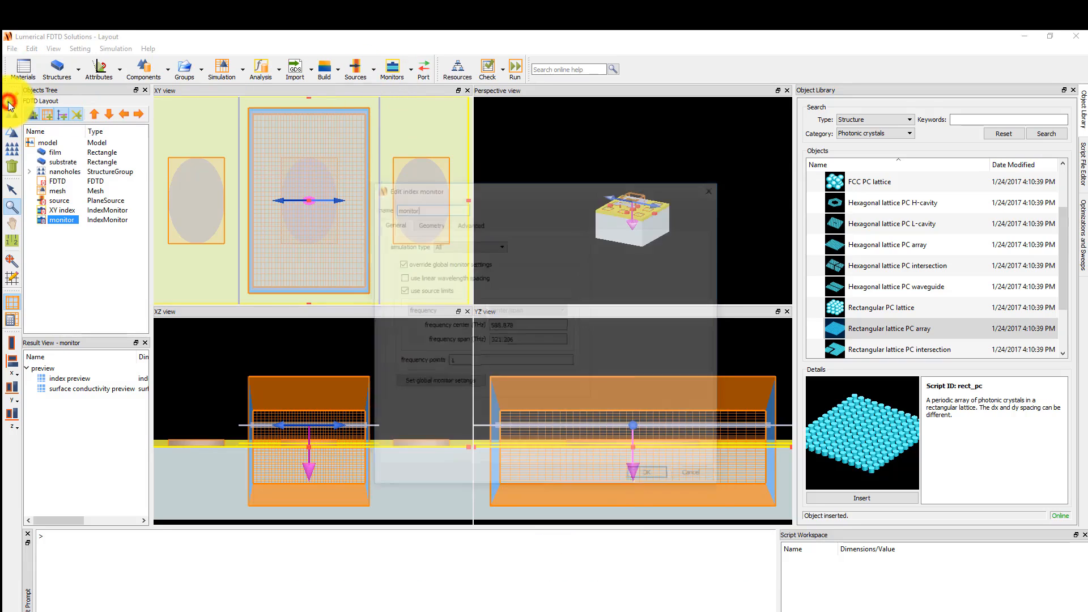
double_click(440, 205)
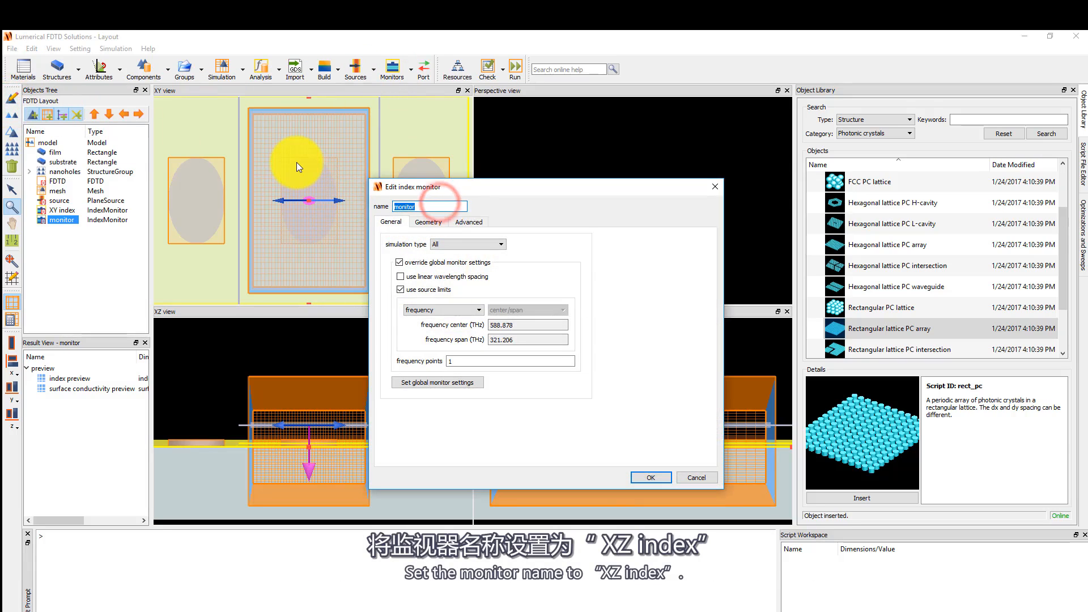
text(XZ index)
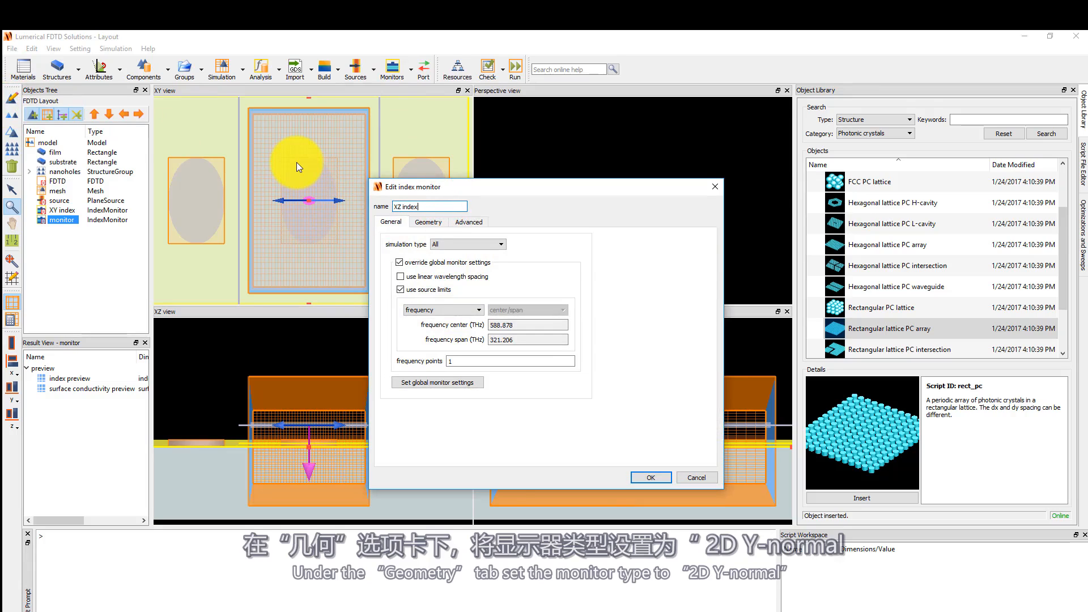
Set the XZ index monitor type to 2D Y-normal, x span to 0.5 µm and z span to 1 µm, then accept.
click(426, 223)
click(441, 245)
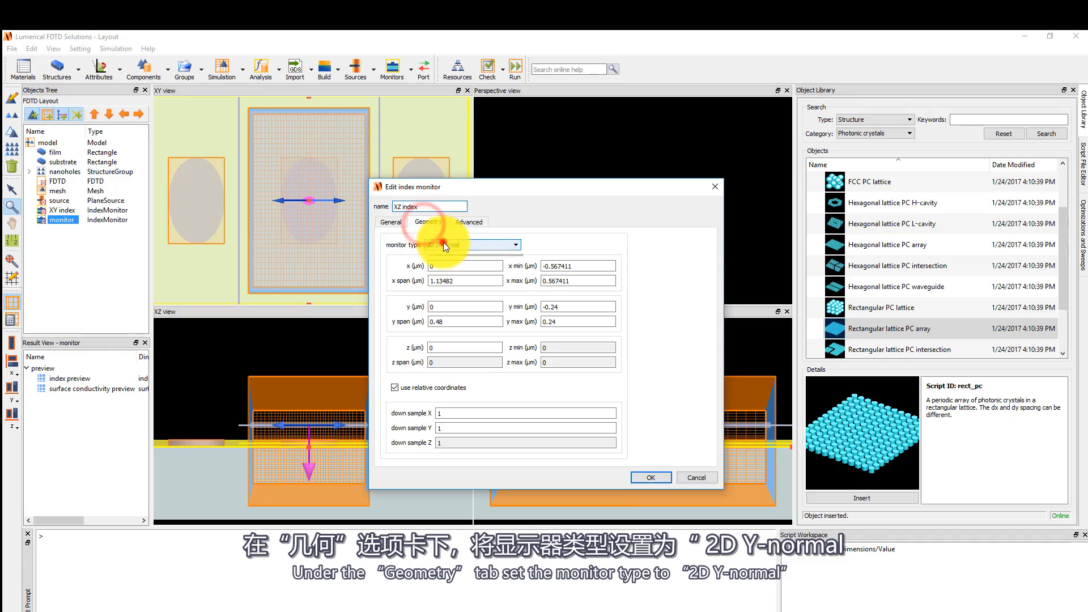
click(454, 261)
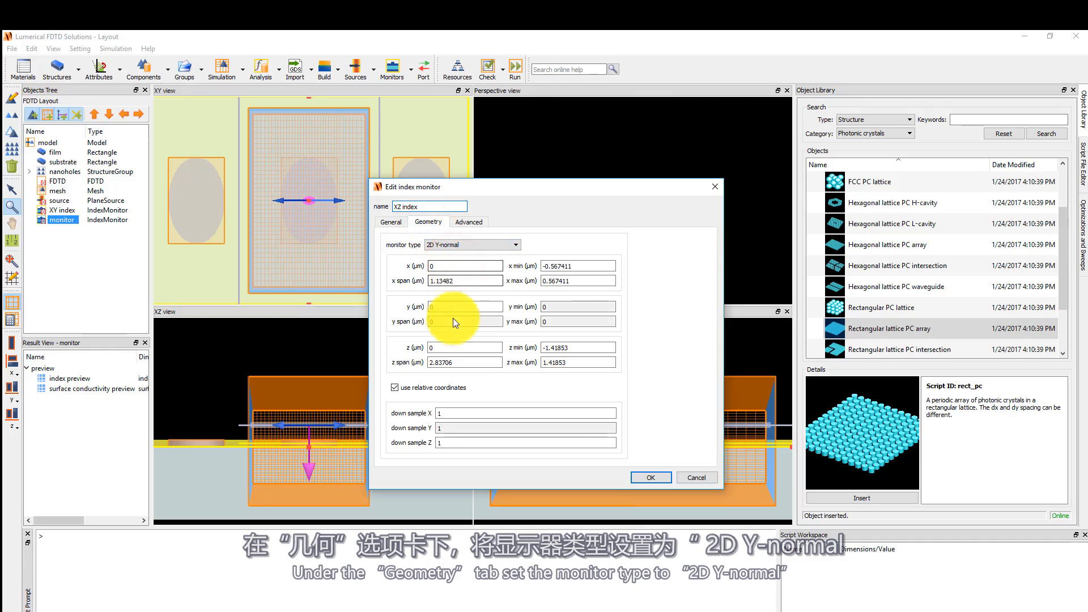
double_click(479, 280)
text(0.5)
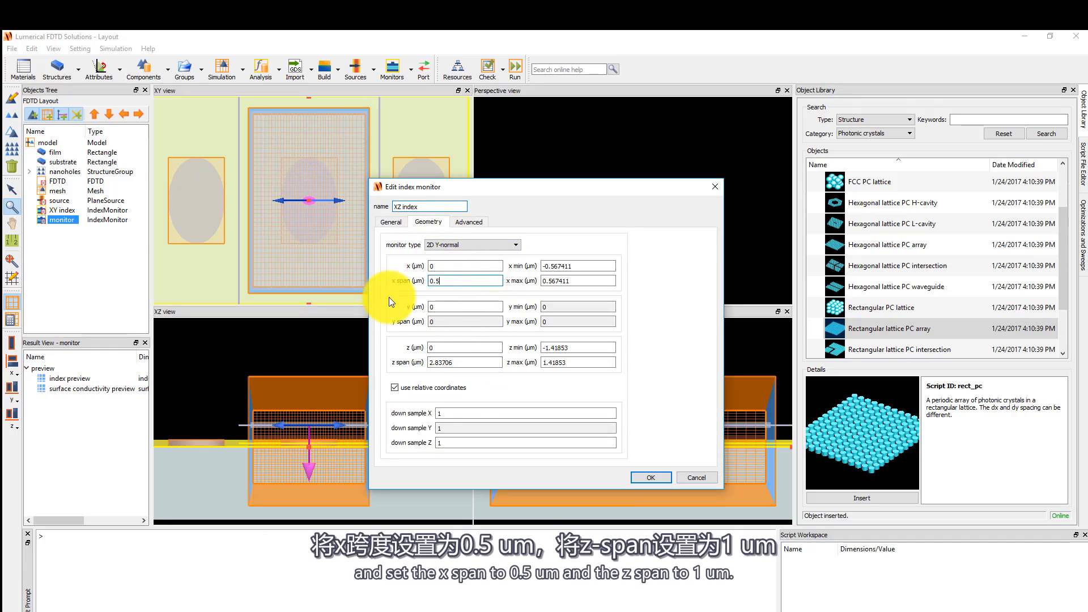
double_click(471, 362)
text(1)
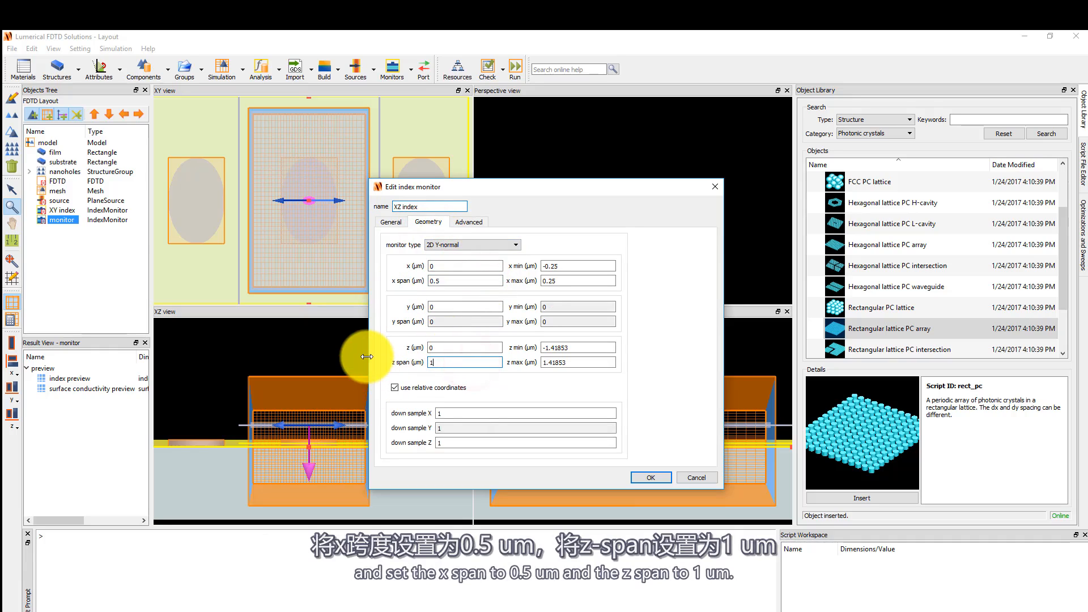
click(649, 475)
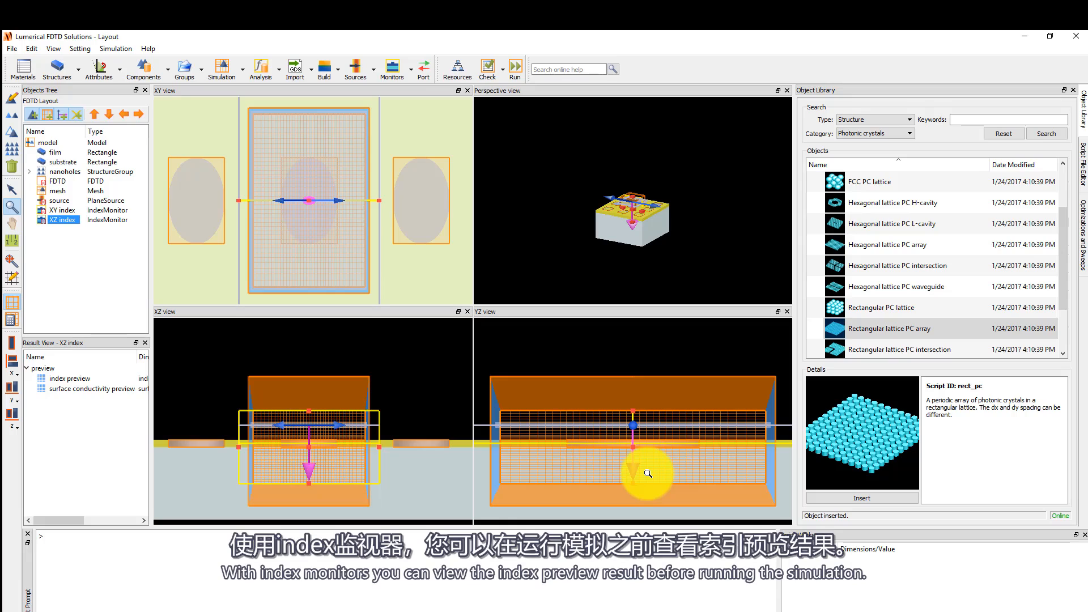
Visualize the XZ index monitor's index preview result in a new visualizer.
right_click(91, 378)
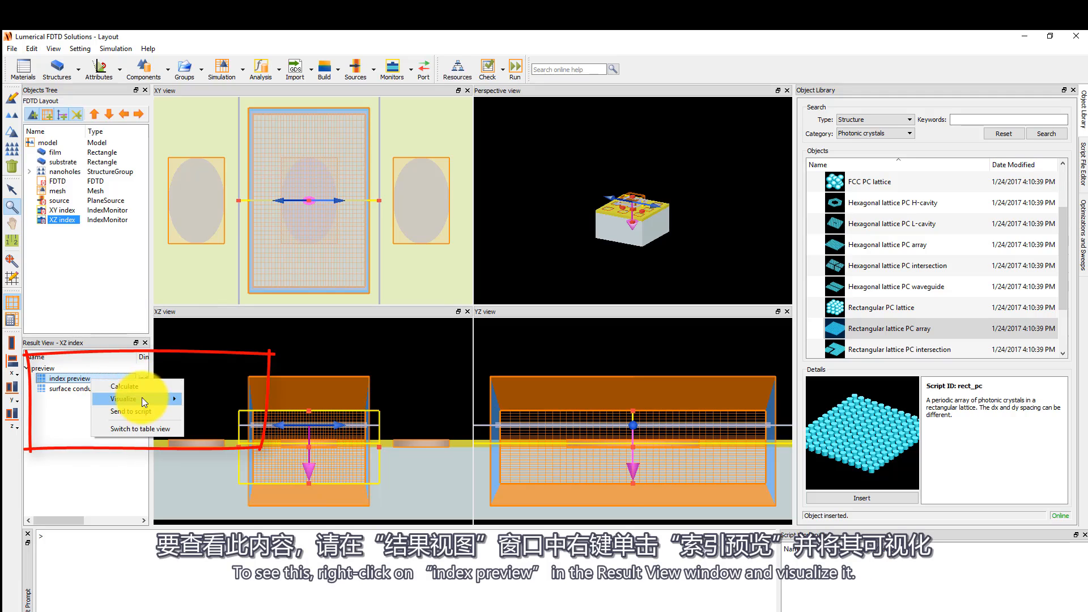
mouse_move(142, 398)
click(198, 399)
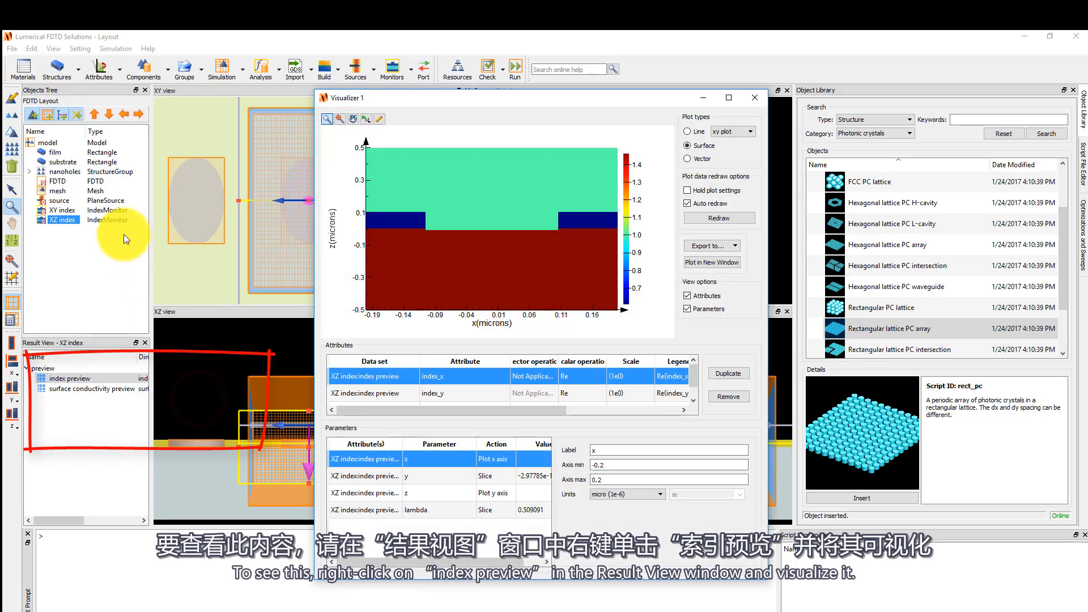
Visualize the XY index monitor's index preview result in a new visualizer.
click(65, 211)
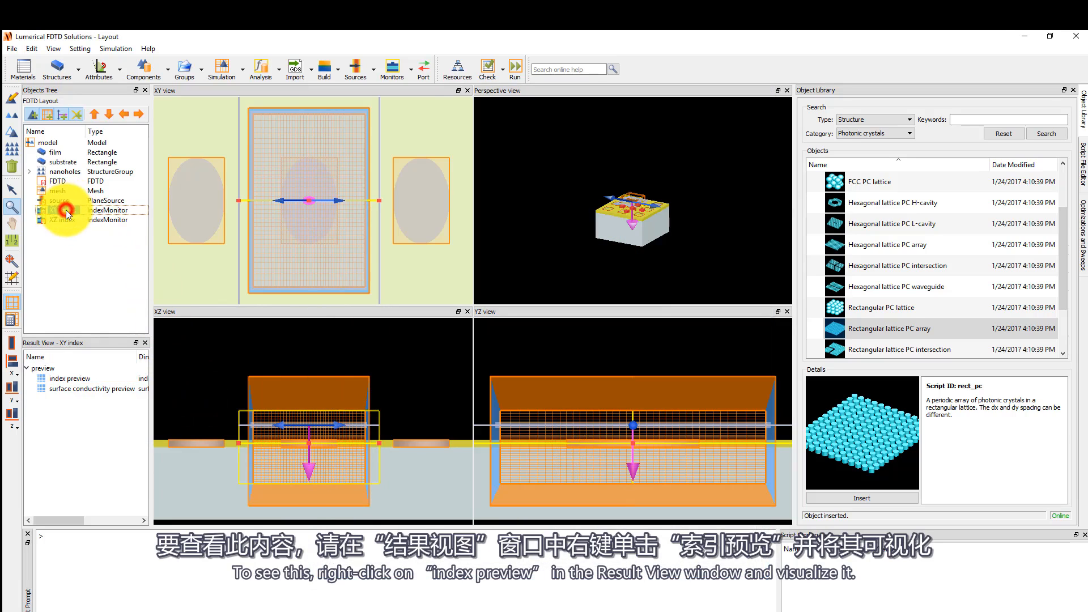
right_click(67, 379)
mouse_move(115, 400)
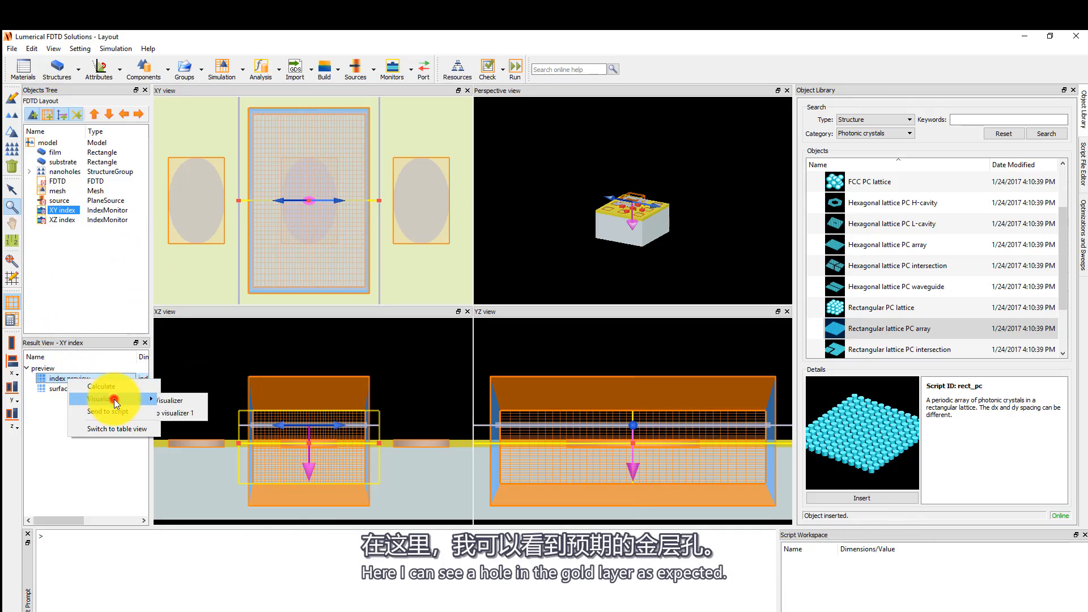
click(171, 400)
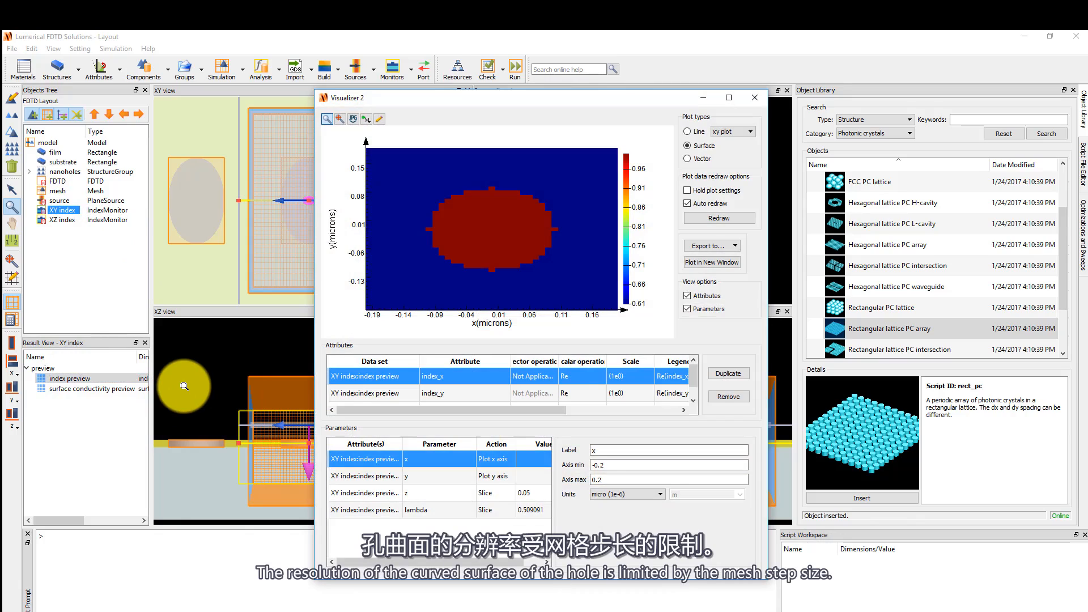
Add a frequency-domain field and power monitor and move it above the source in the XZ view.
click(409, 72)
click(411, 72)
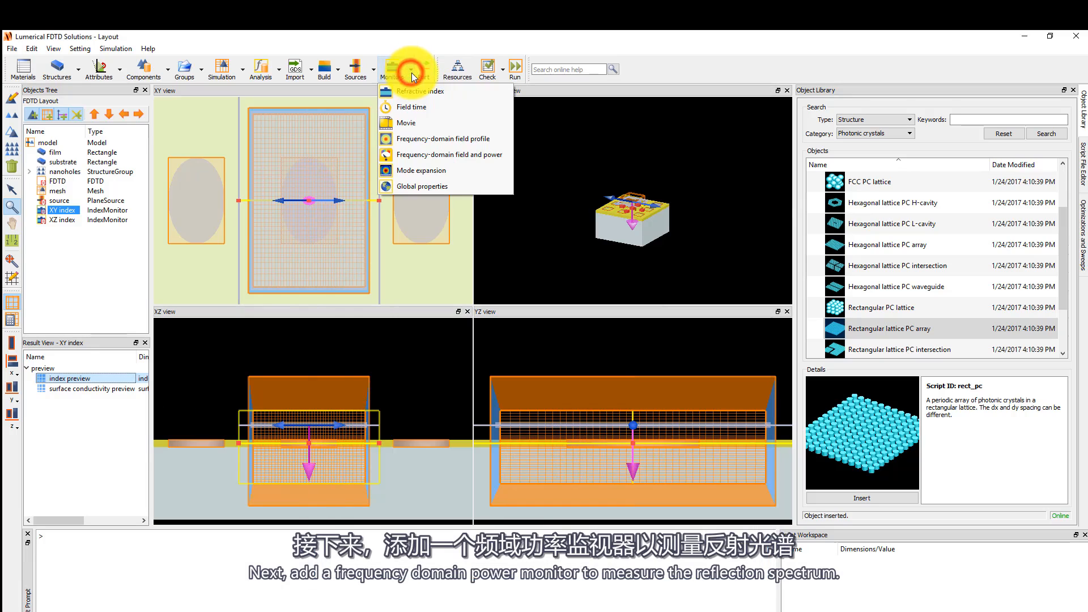
click(489, 157)
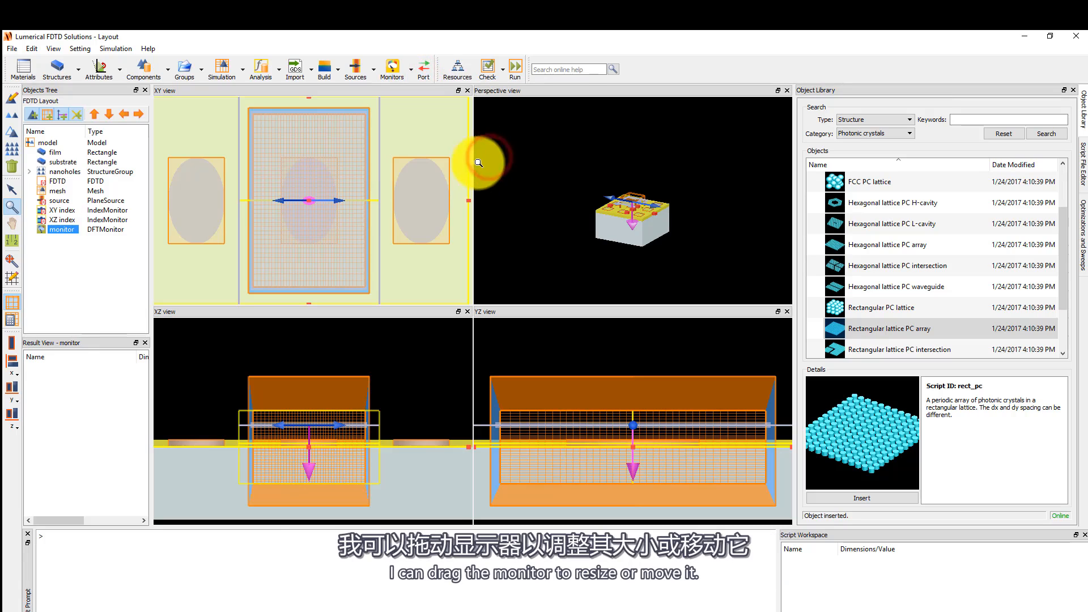
click(17, 192)
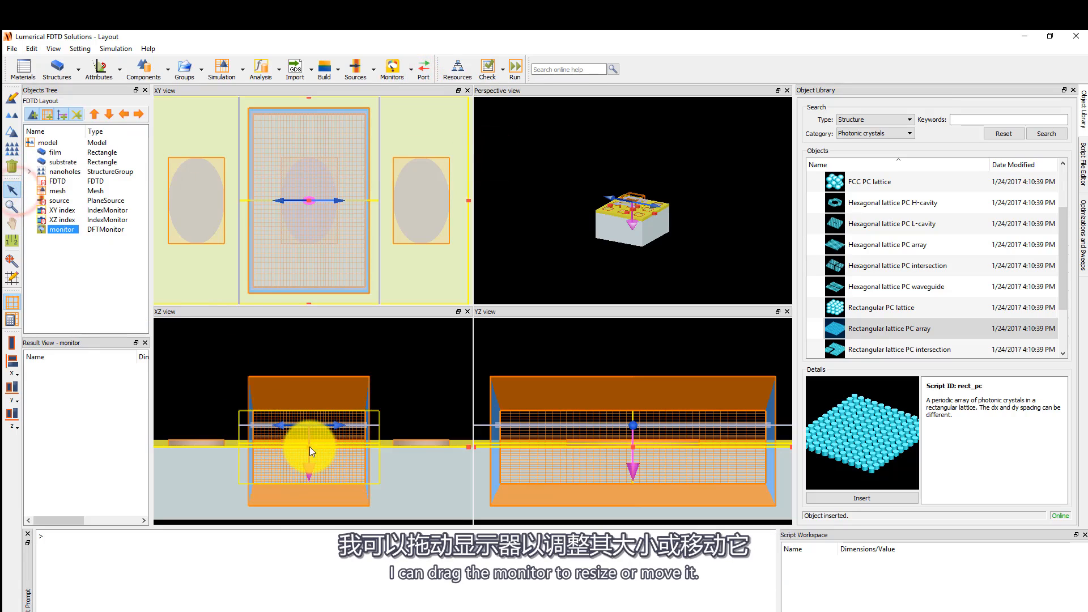
drag(309, 448, 309, 418)
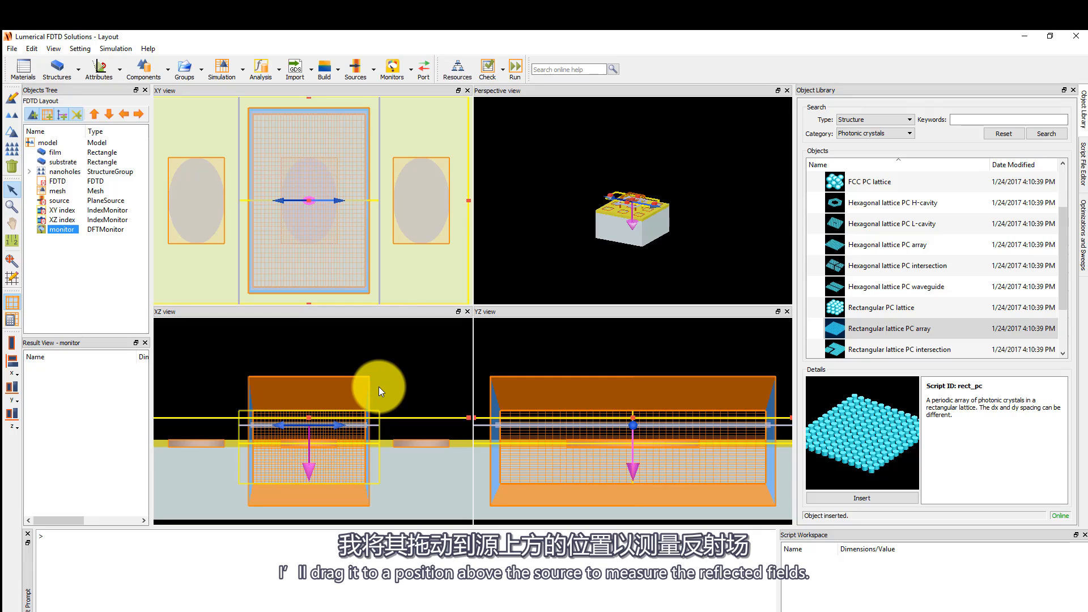
Rename the frequency-domain power monitor to R.
click(11, 98)
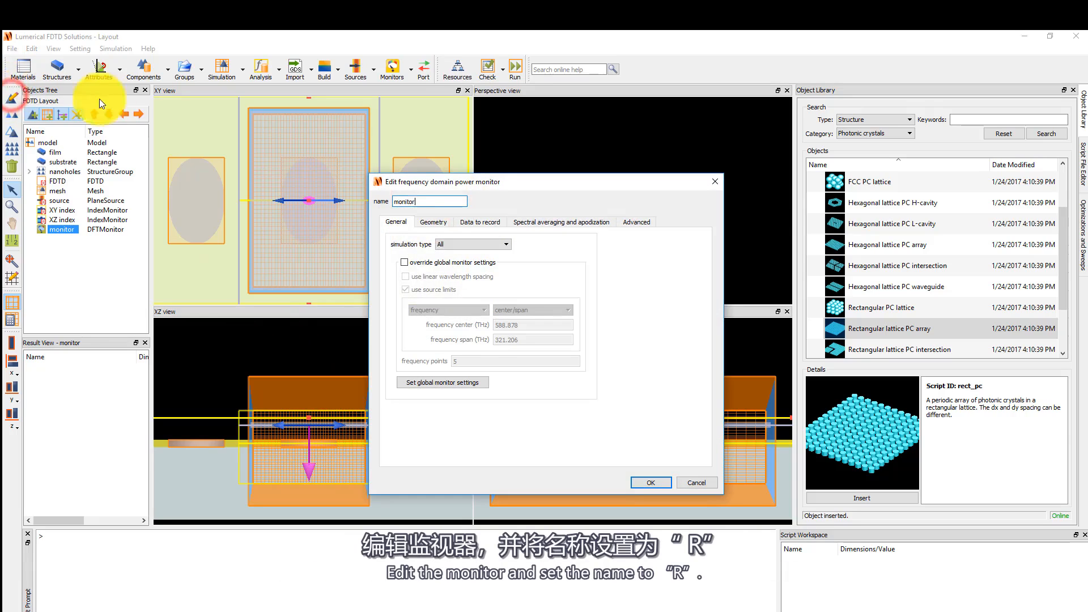
double_click(438, 201)
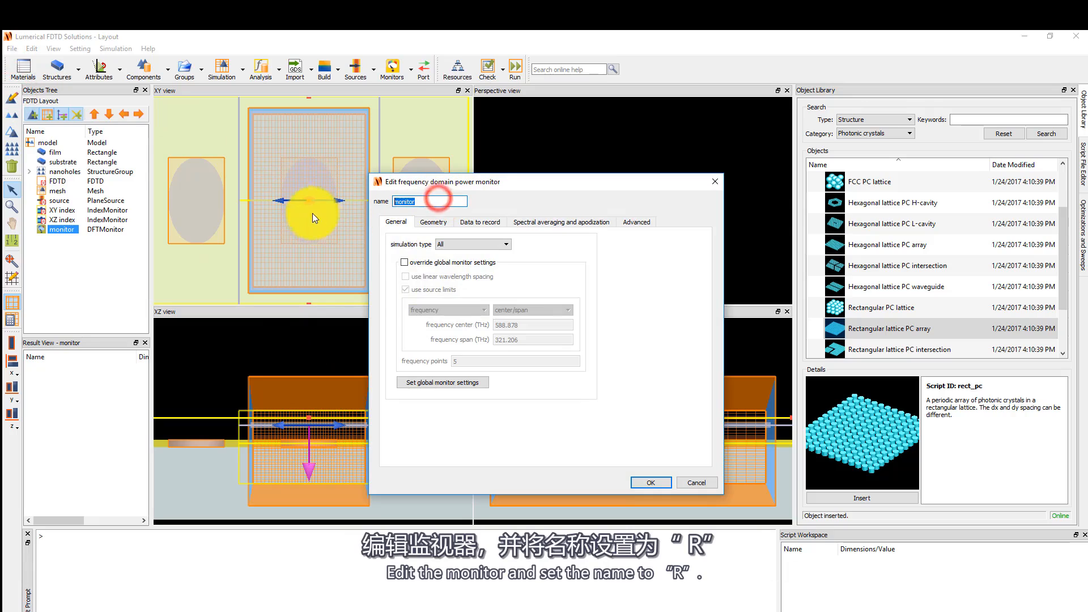
text(R)
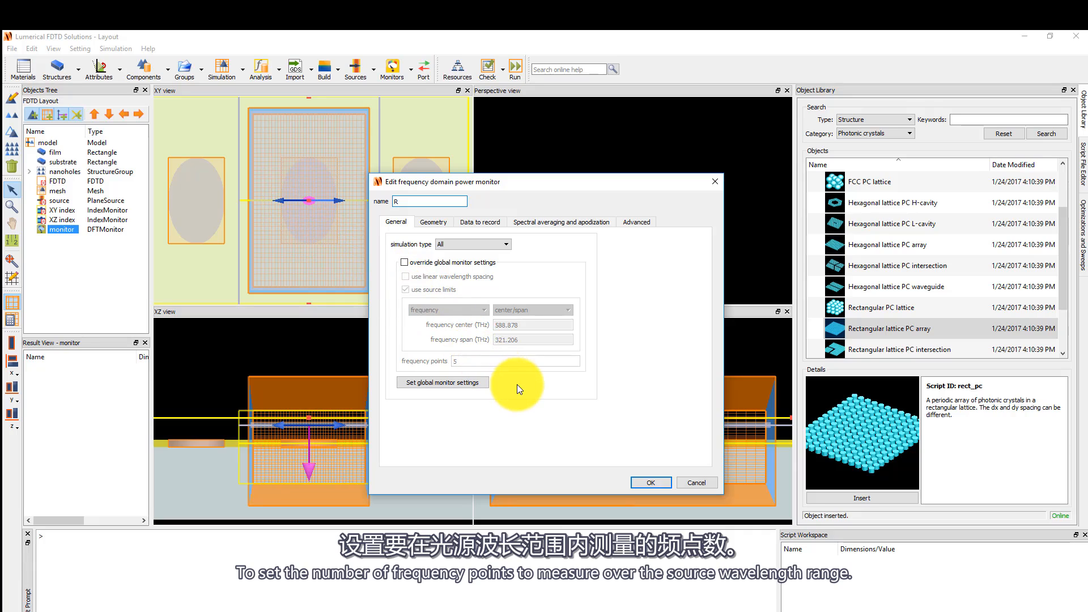
Set the global monitor settings to 50 frequency points and close the power monitor dialog.
click(474, 384)
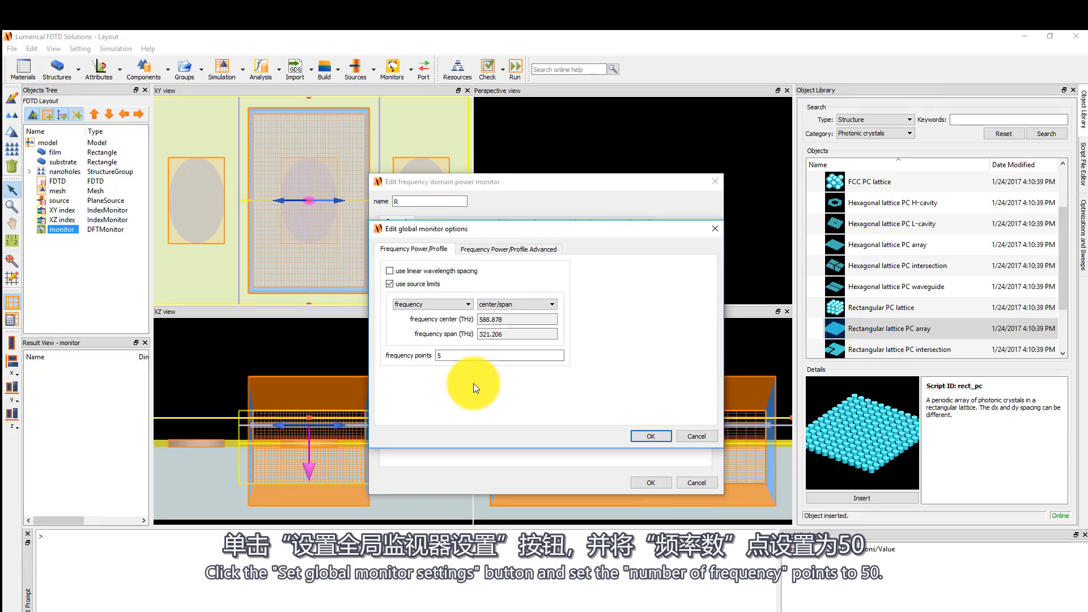
click(449, 355)
text(0)
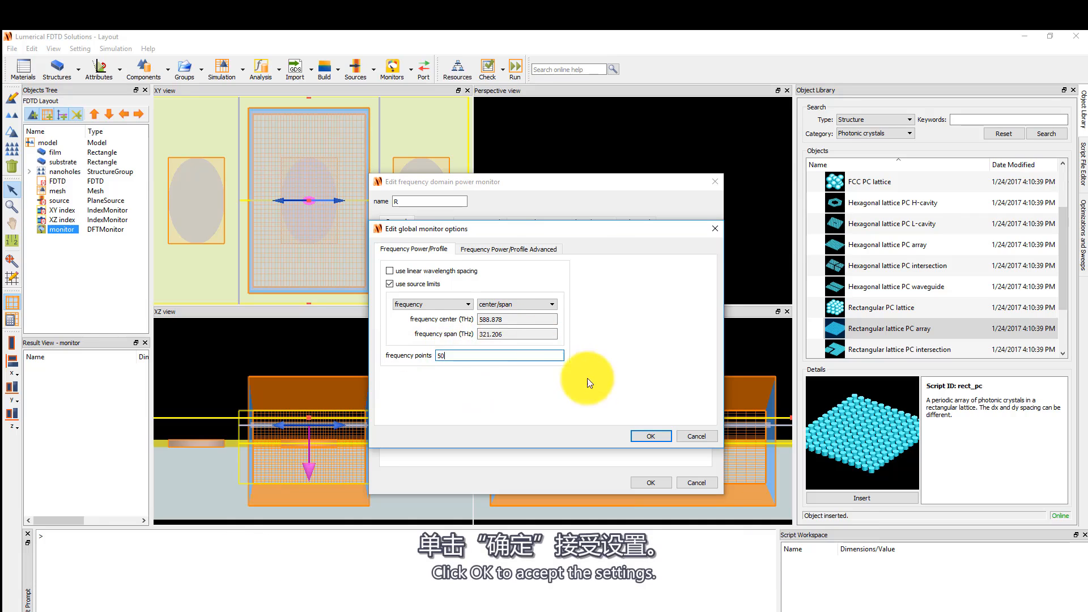
click(651, 435)
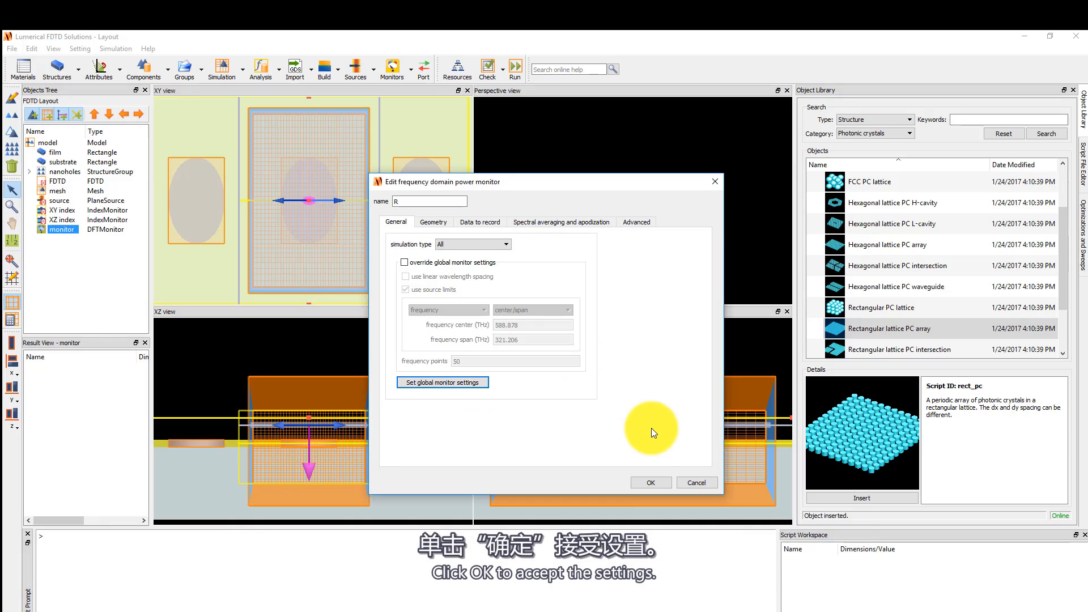
click(652, 482)
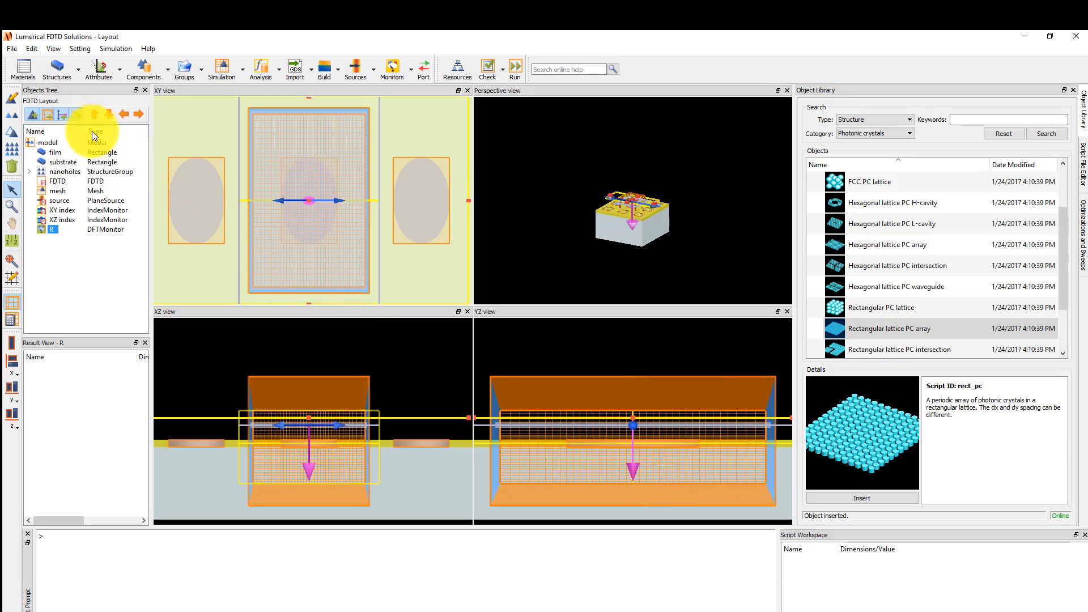
Duplicate the R monitor, move the copy down into the substrate below the film, and name it T.
click(13, 115)
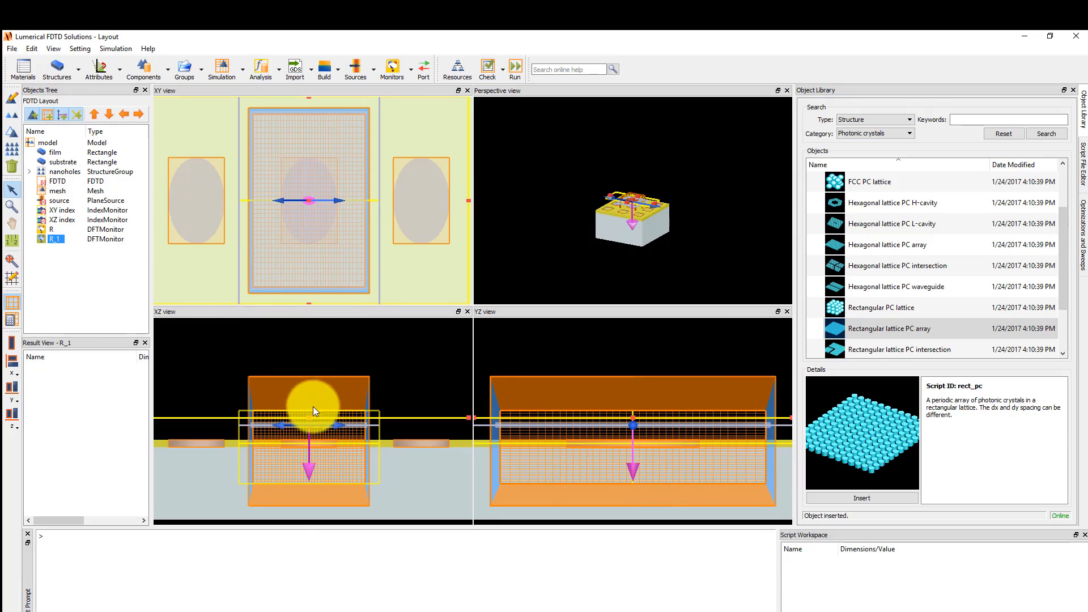
drag(310, 422, 311, 460)
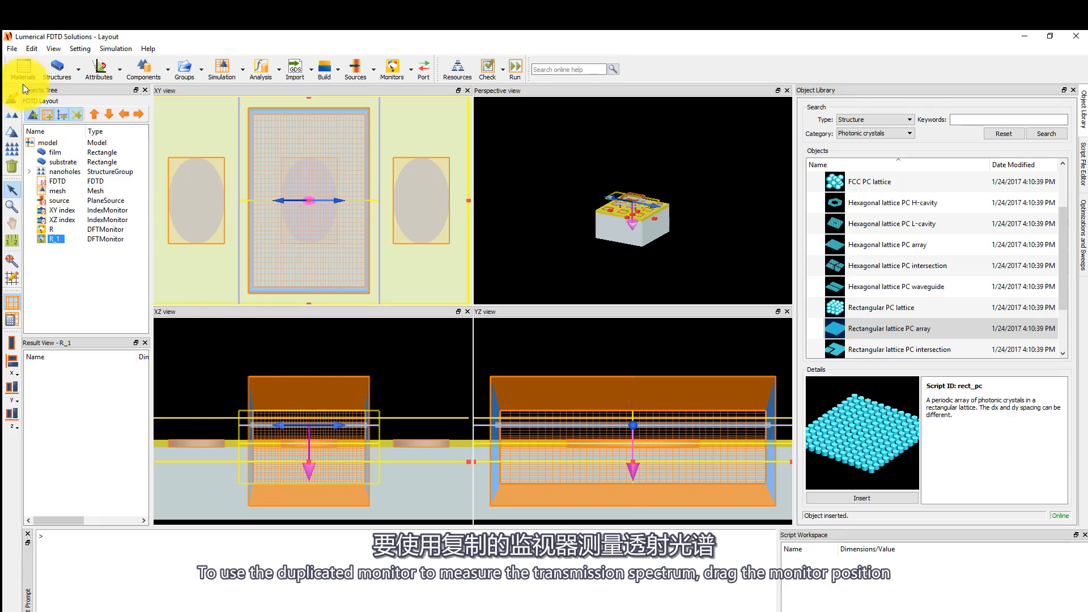
text(e)
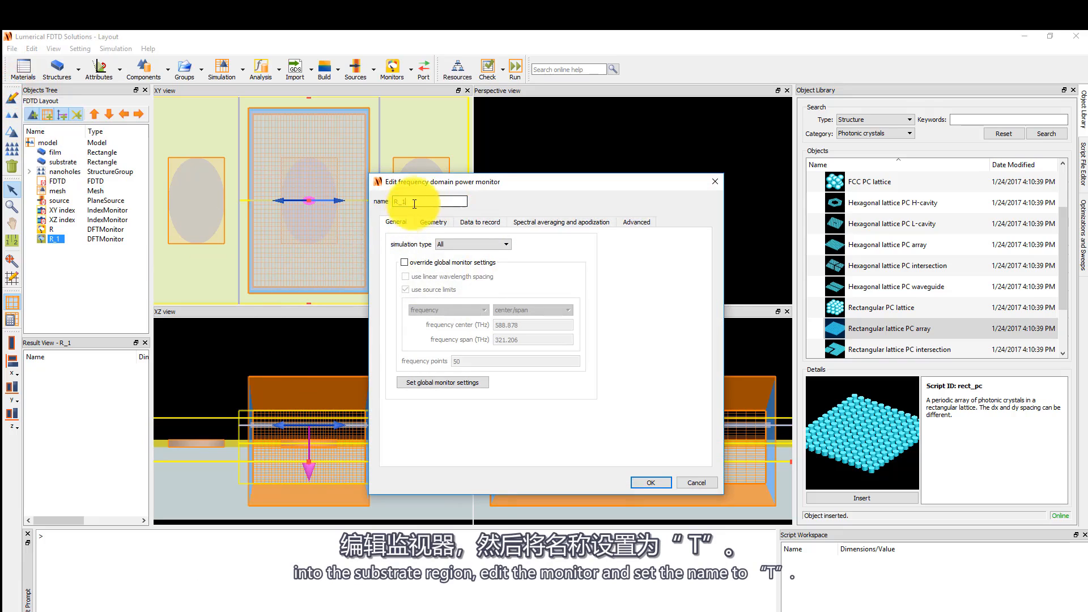
text(T)
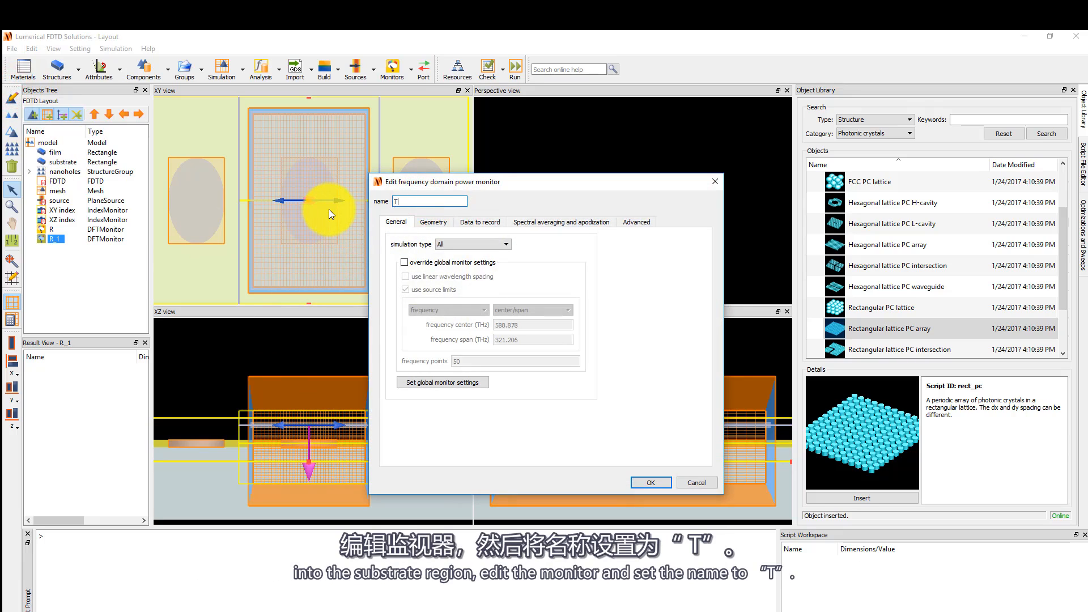
click(637, 480)
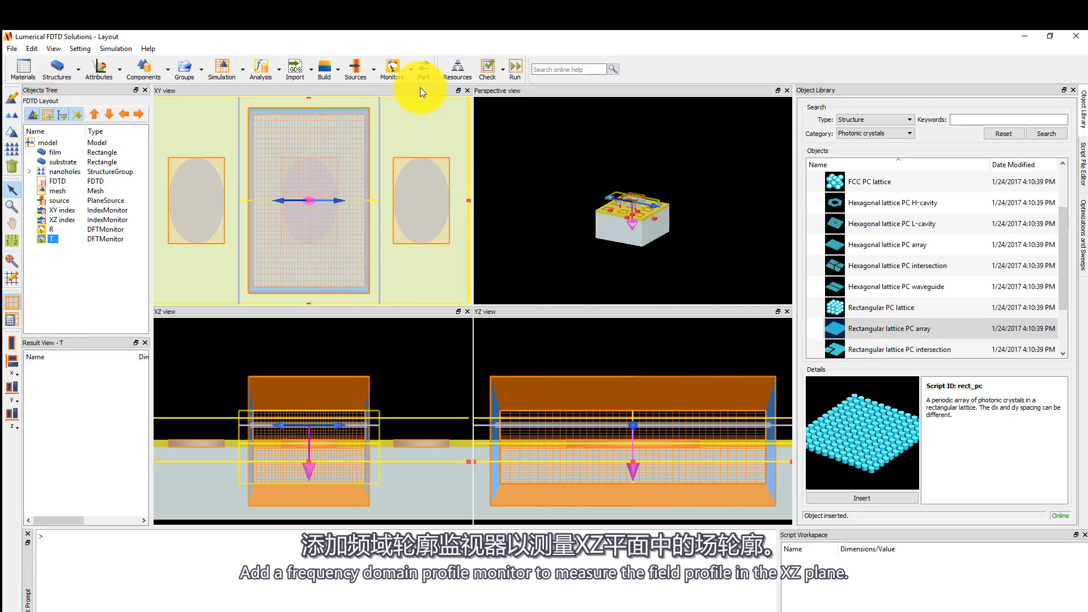
Add a frequency-domain field profile monitor that overrides the global monitor settings with 5 frequency points.
click(410, 78)
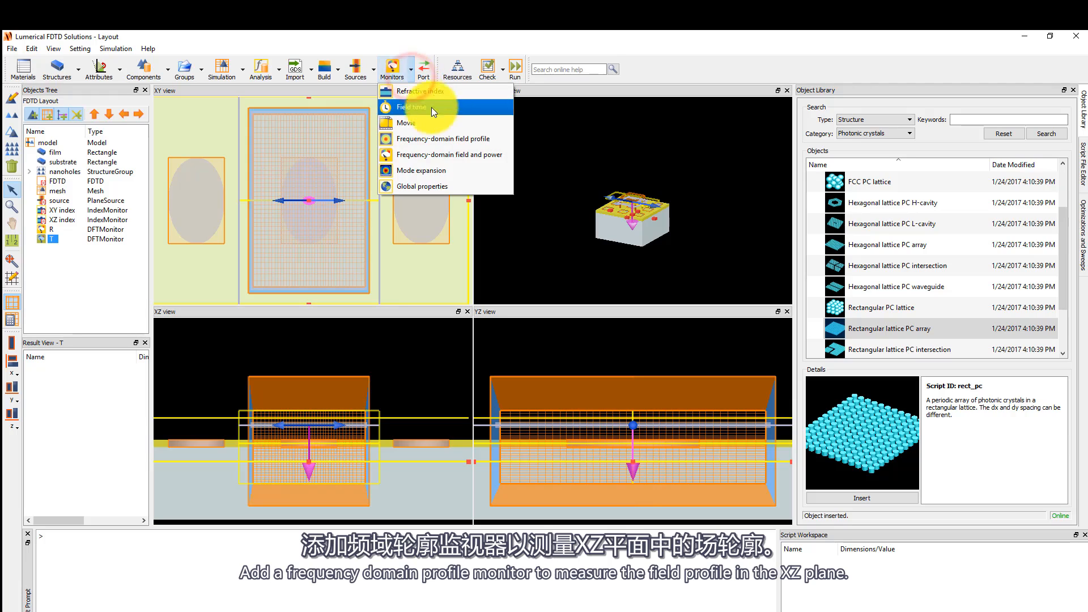
click(486, 138)
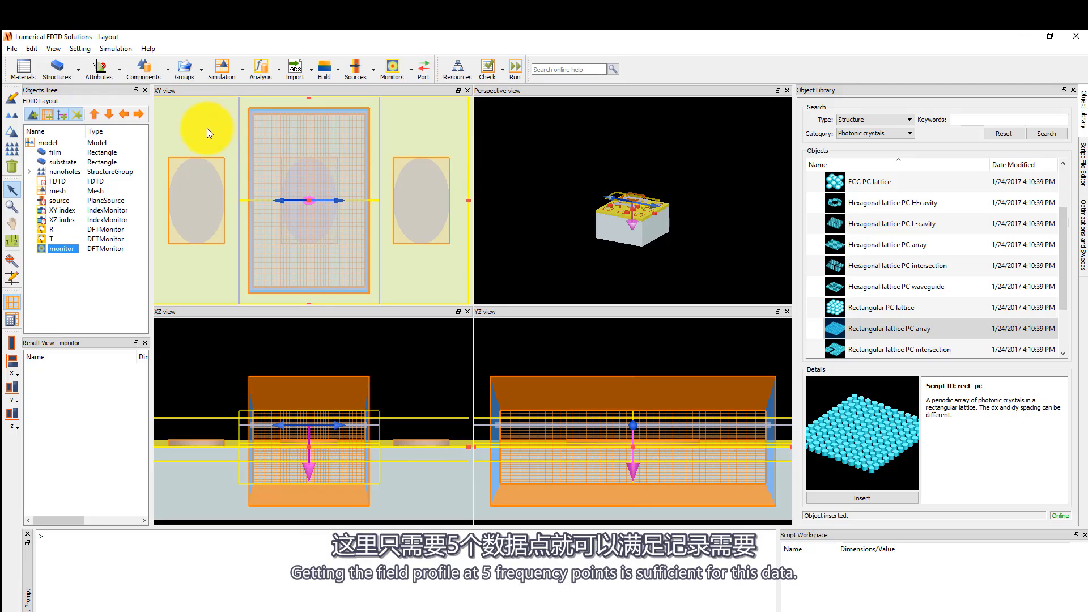
click(17, 99)
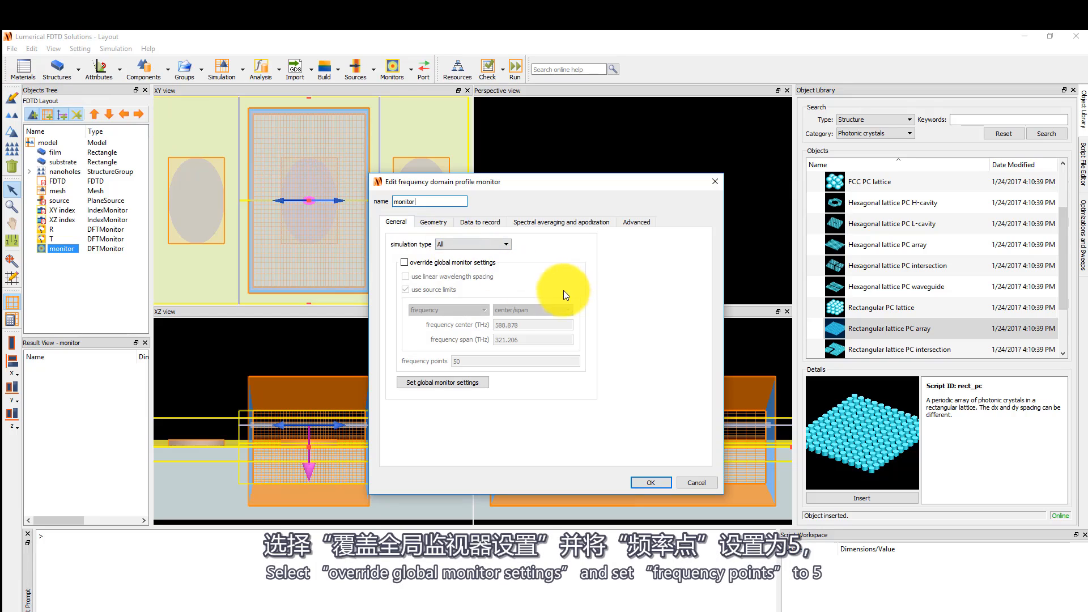
click(404, 262)
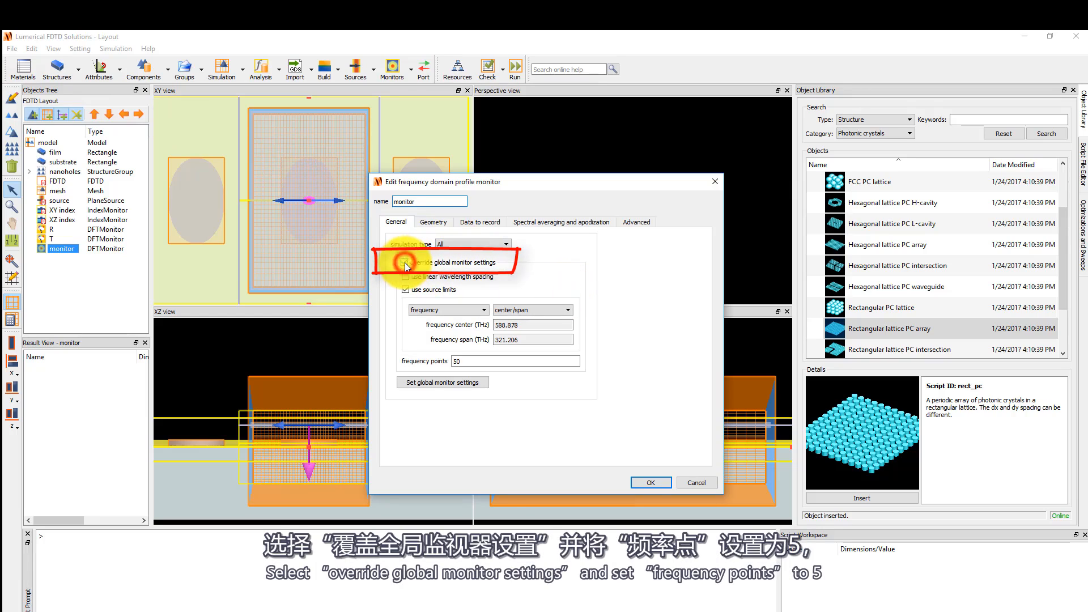
click(479, 361)
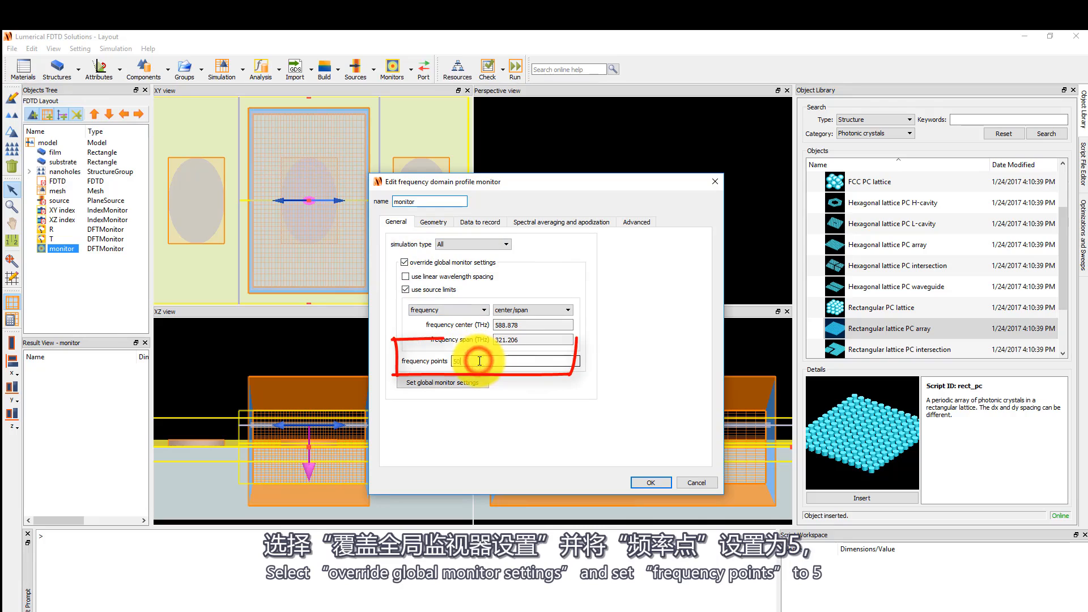
key(BackSpace)
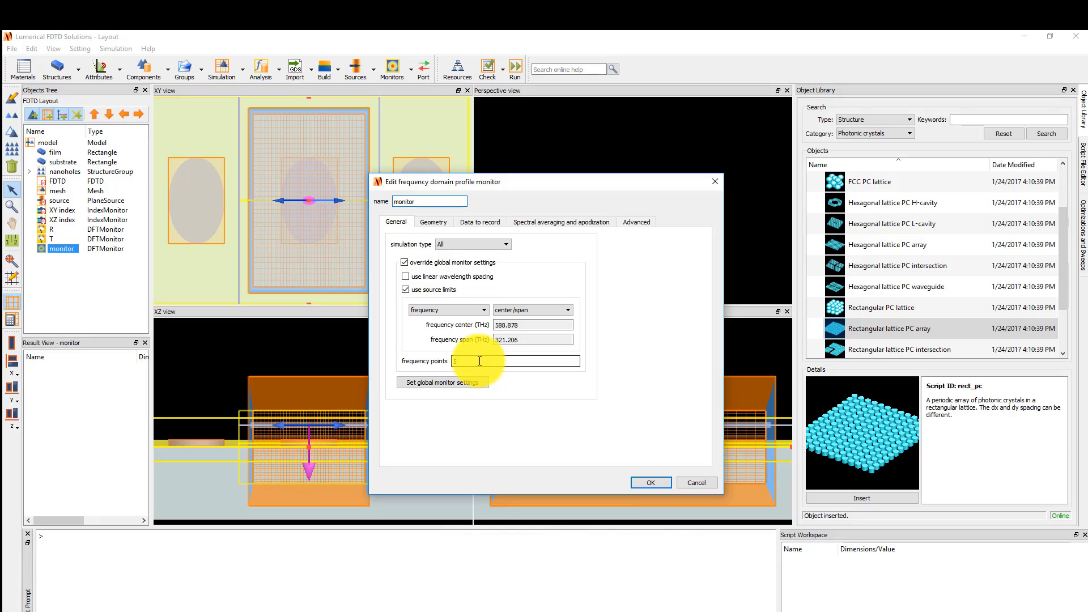
Set the profile monitor's geometry to 2D Y-normal with x span 0.5 µm and z span 1 µm.
click(441, 228)
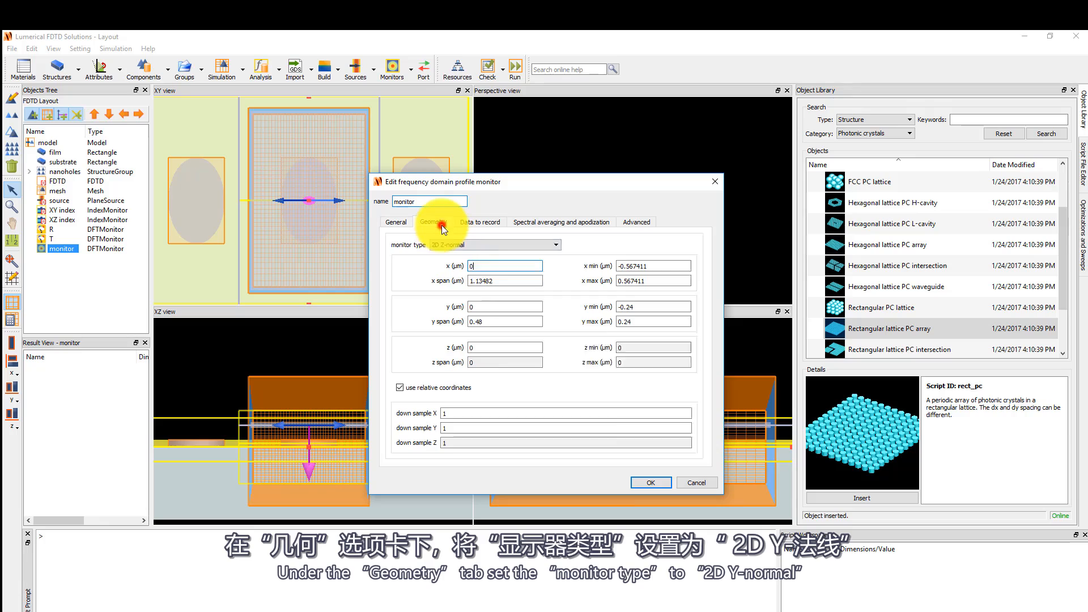
click(440, 245)
click(447, 290)
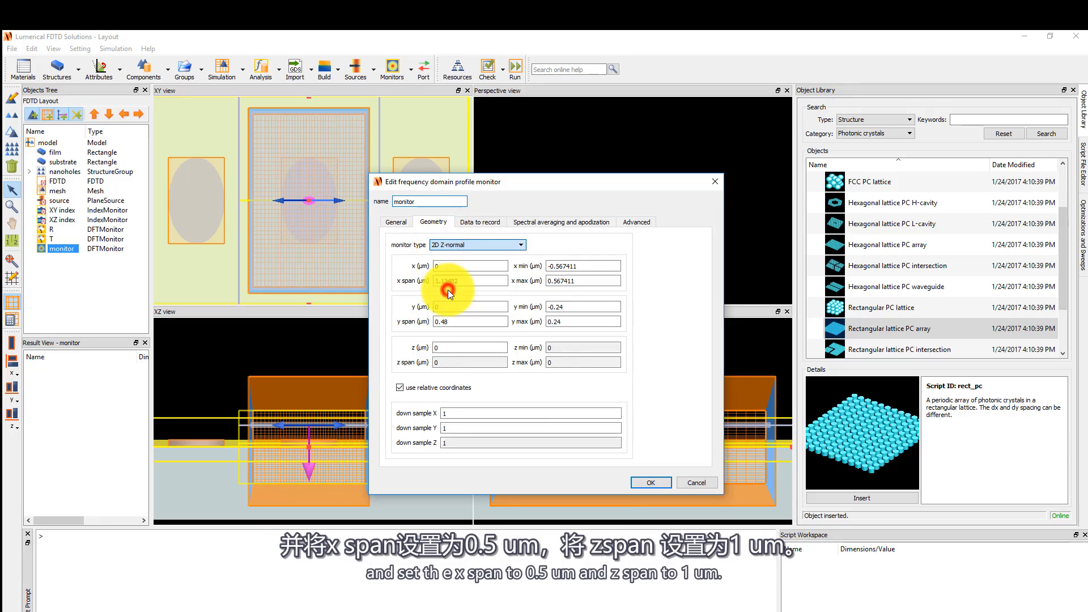
drag(453, 286, 409, 290)
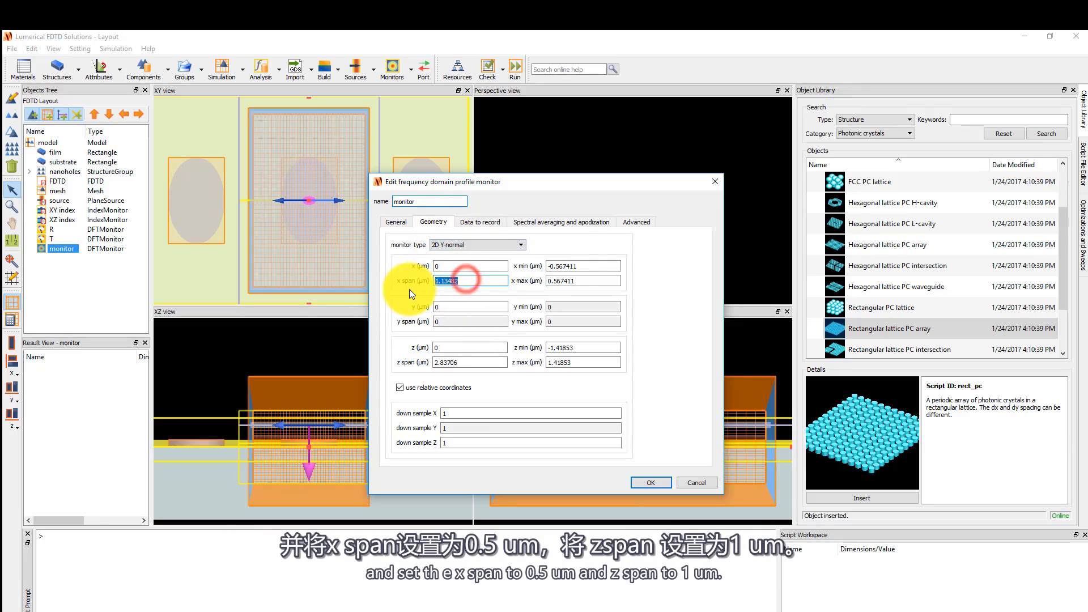
text(0.5)
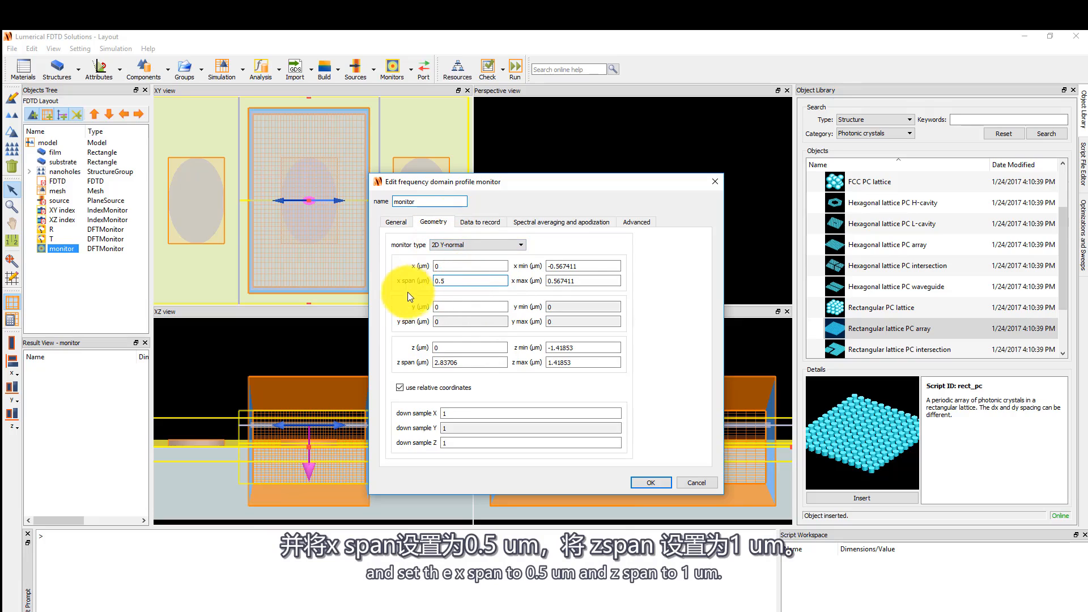
drag(474, 362, 383, 365)
text(1)
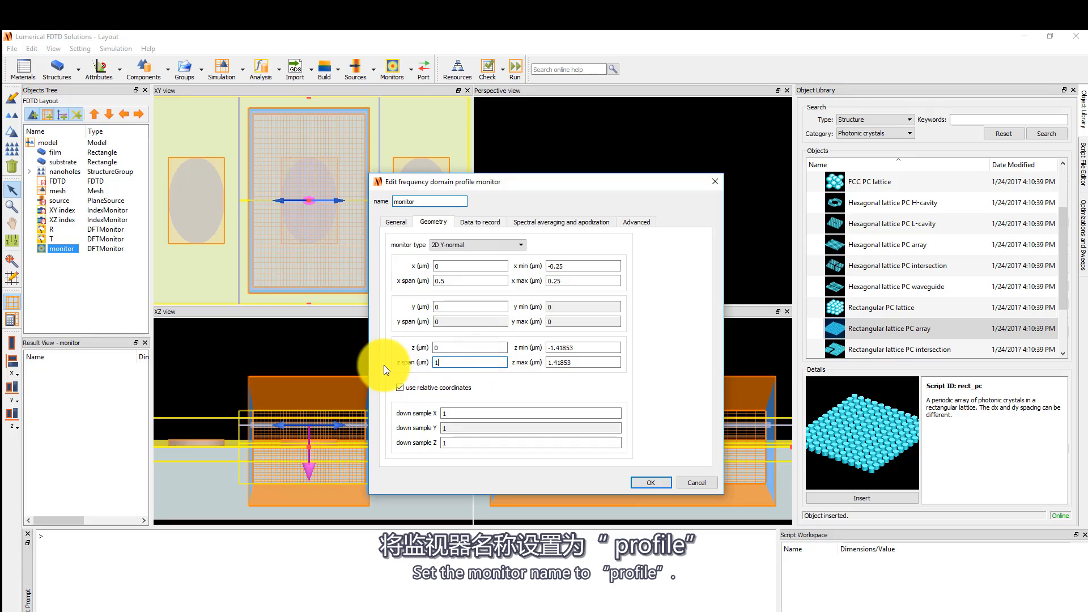
Rename the field profile monitor to profile and apply the settings.
double_click(426, 201)
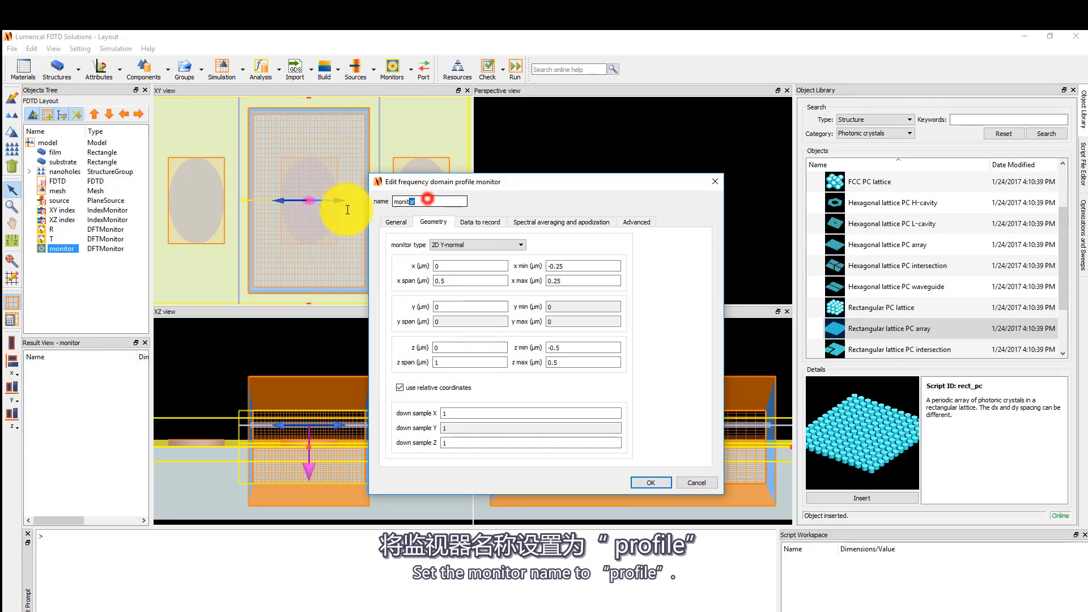
text(profile)
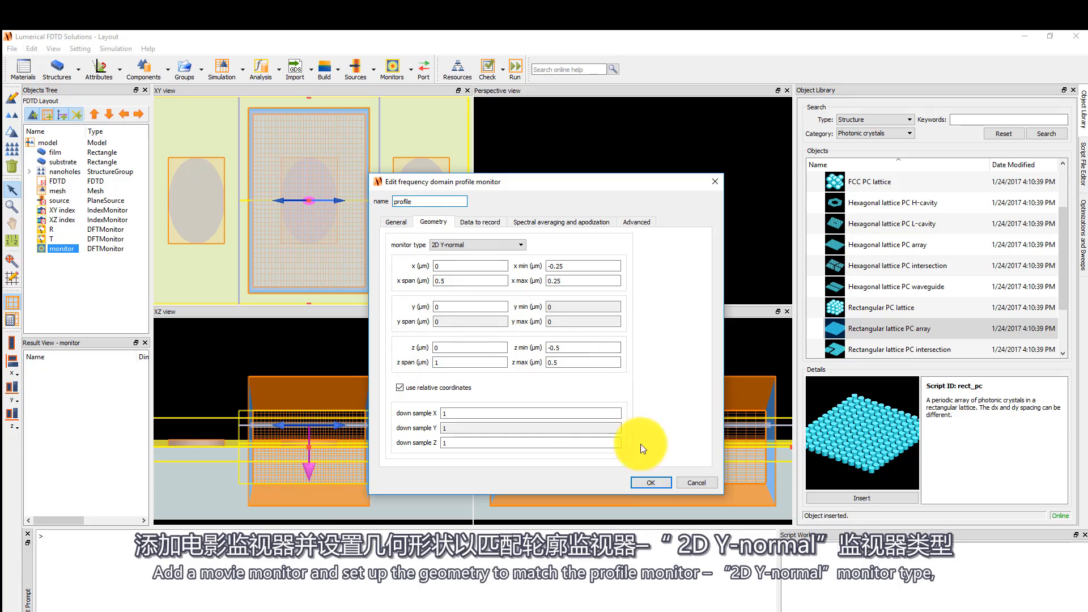
click(653, 483)
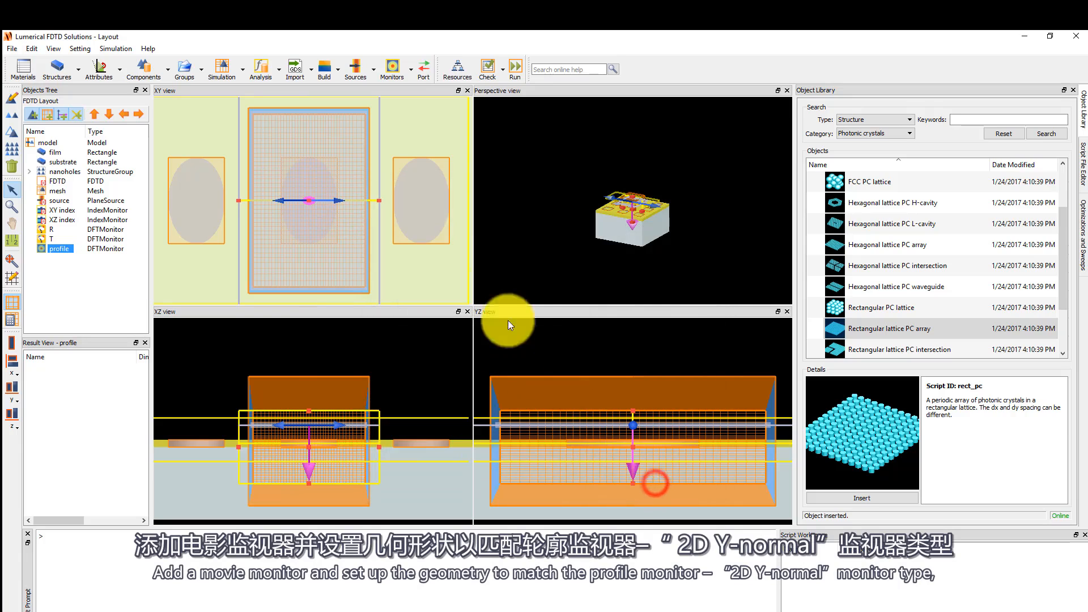
Add a movie monitor and open its settings.
click(410, 80)
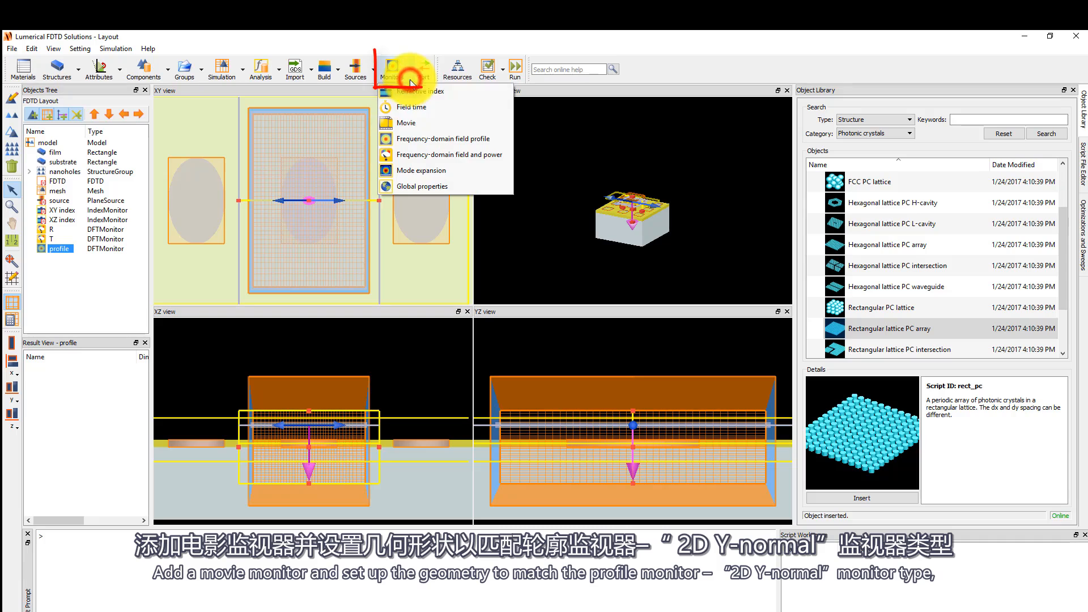
click(421, 123)
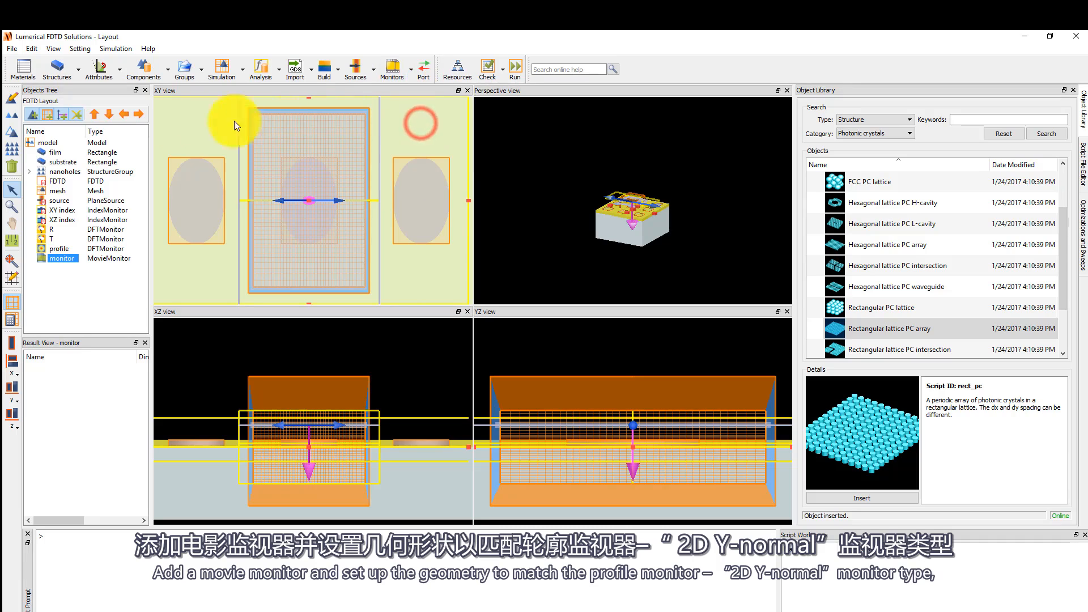
click(12, 98)
Set the movie monitor's geometry to 2D Y-normal with x span 0.5 µm and z span 1 µm.
click(438, 251)
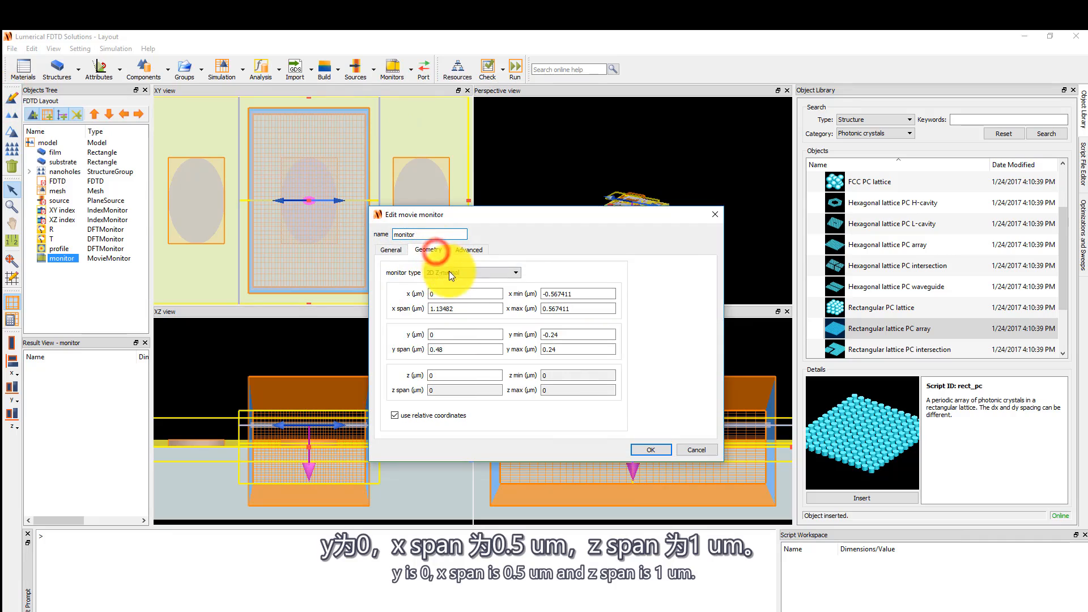
click(449, 272)
click(454, 287)
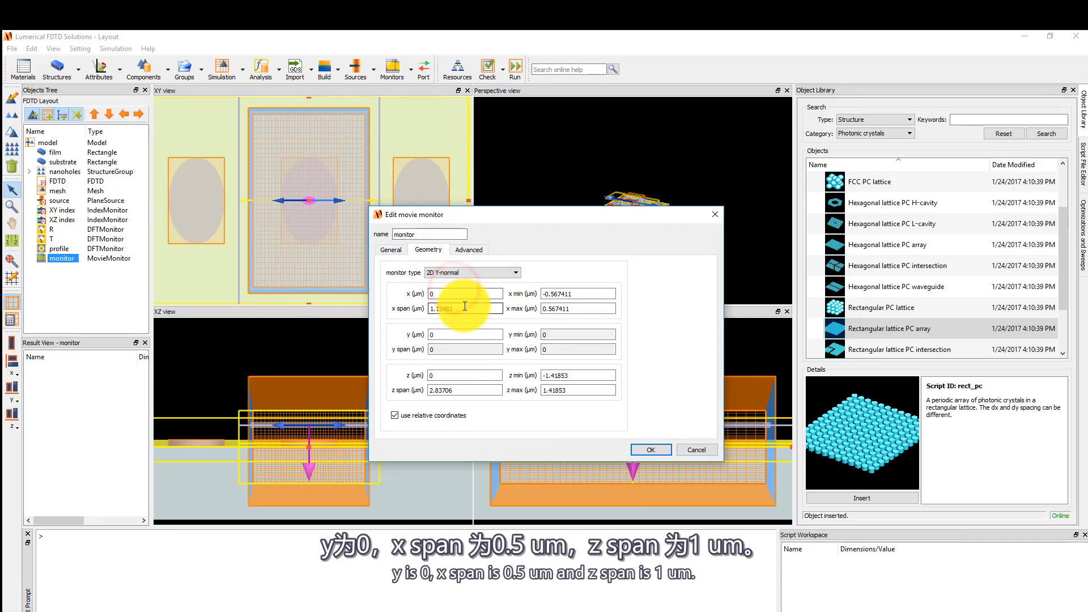
drag(467, 306, 399, 314)
text(0.5)
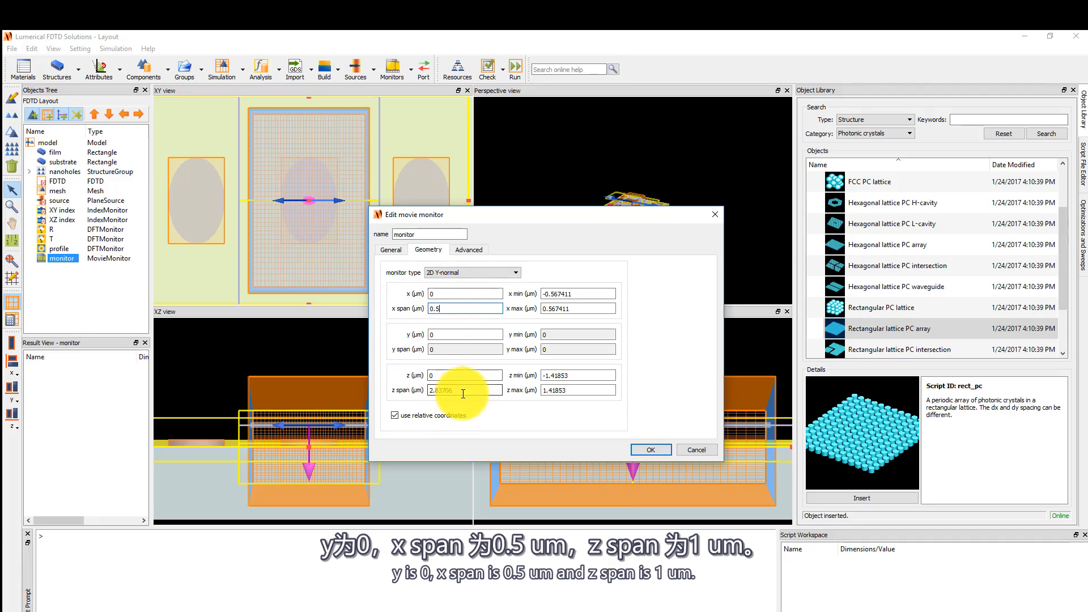
drag(474, 390, 389, 407)
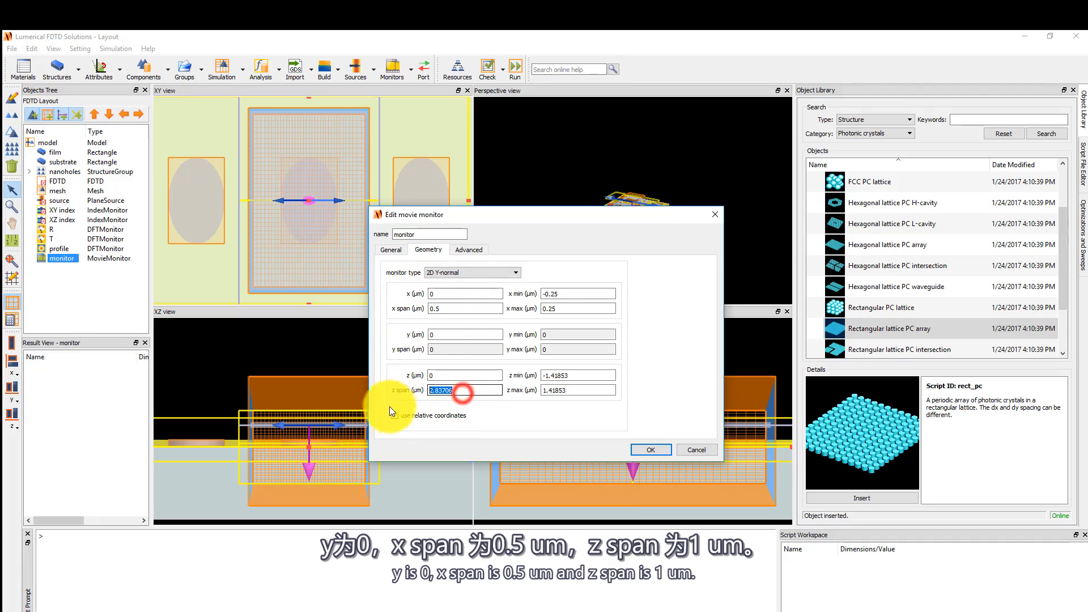
text(1)
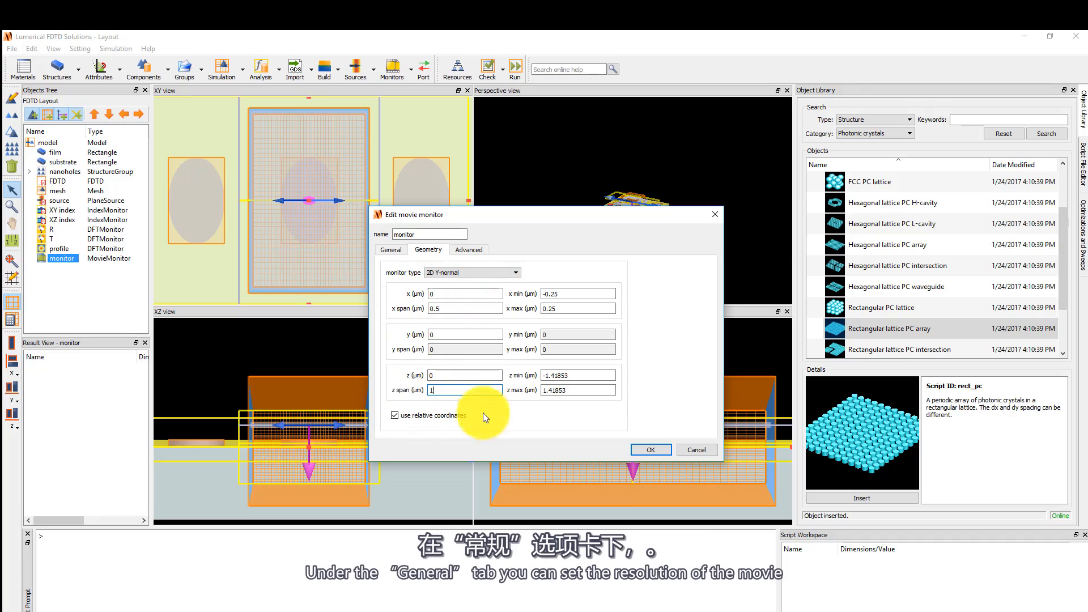
Keep the movie monitor's field component as Electric field intensity, rename the monitor to movie, and apply the settings.
click(391, 249)
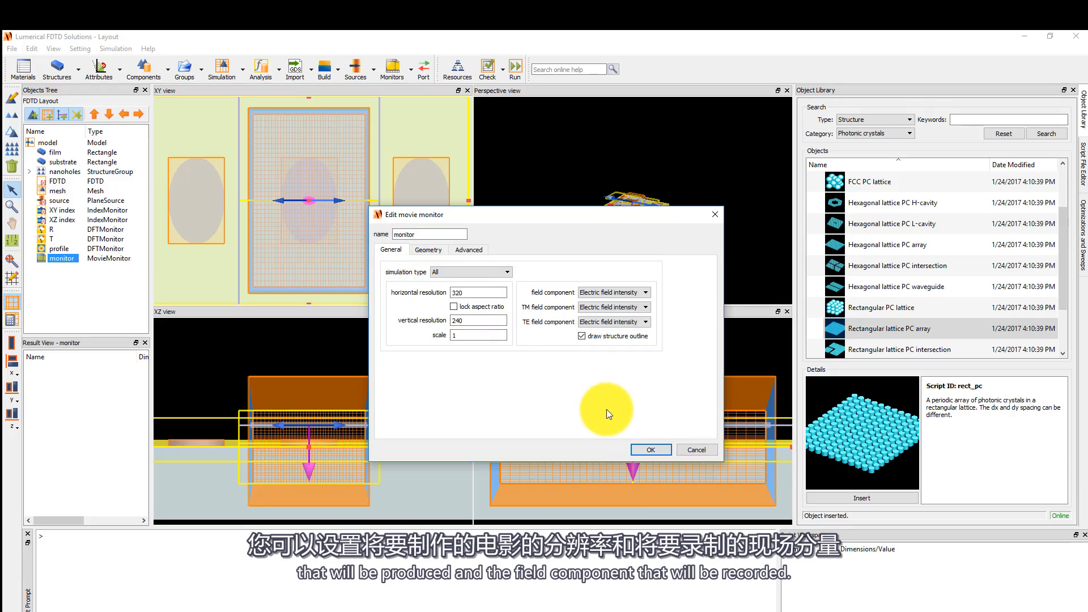
click(638, 293)
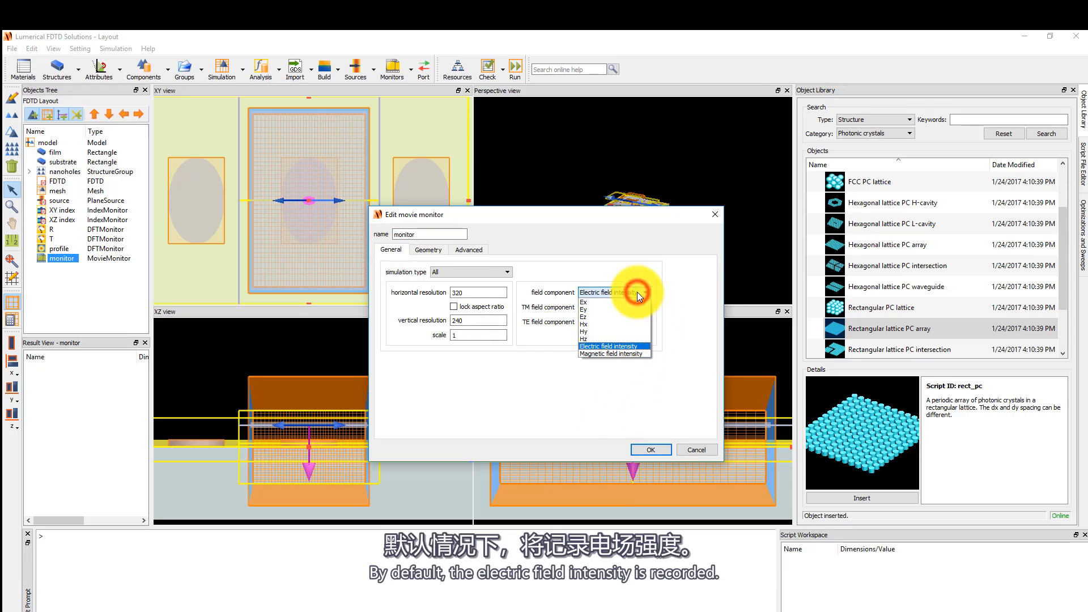
click(645, 345)
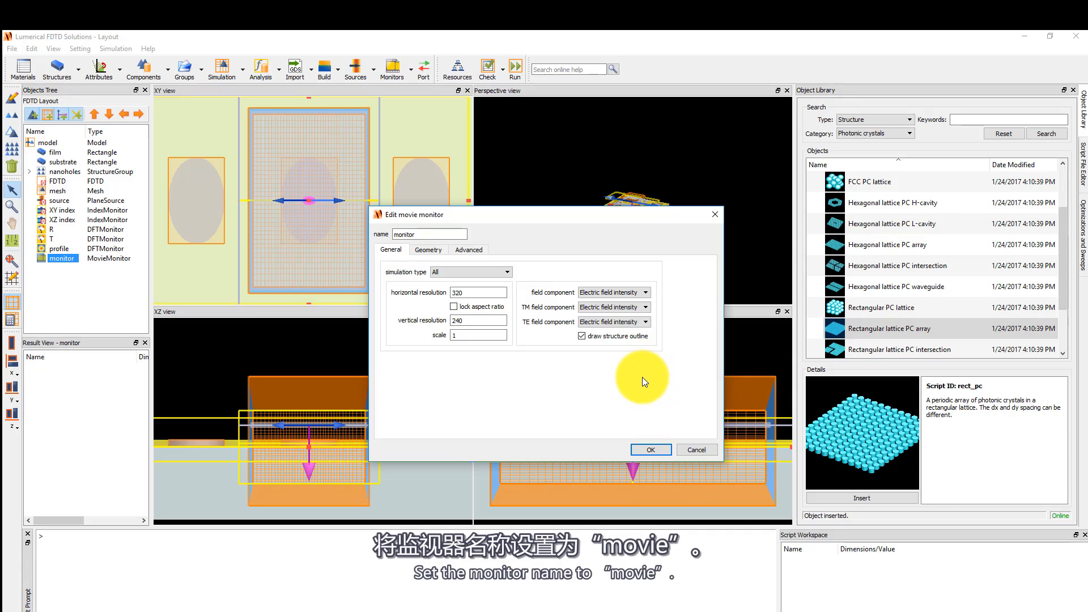
double_click(431, 234)
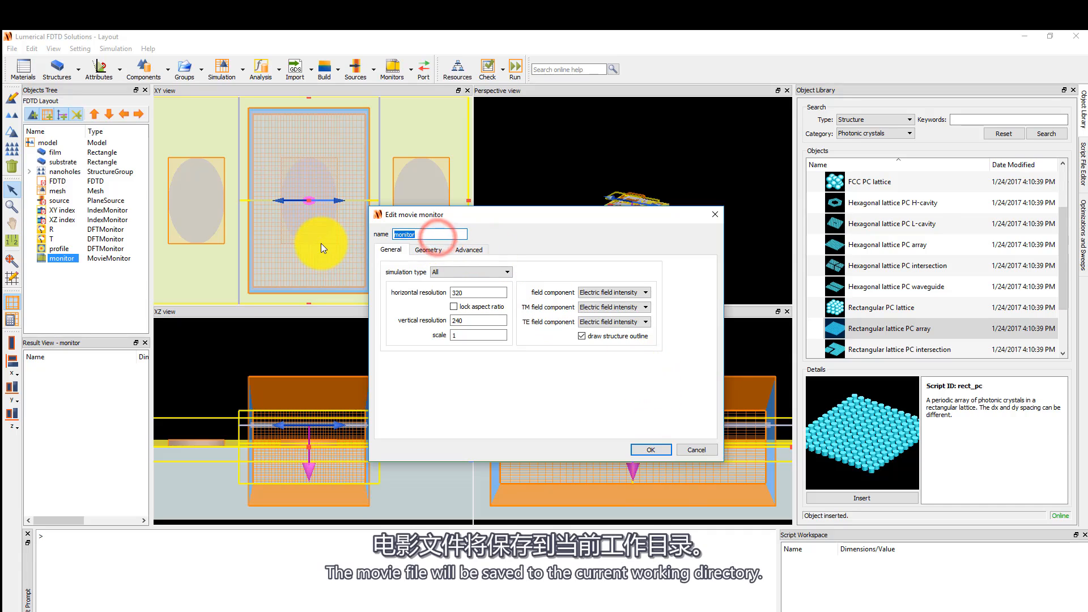
text(movie)
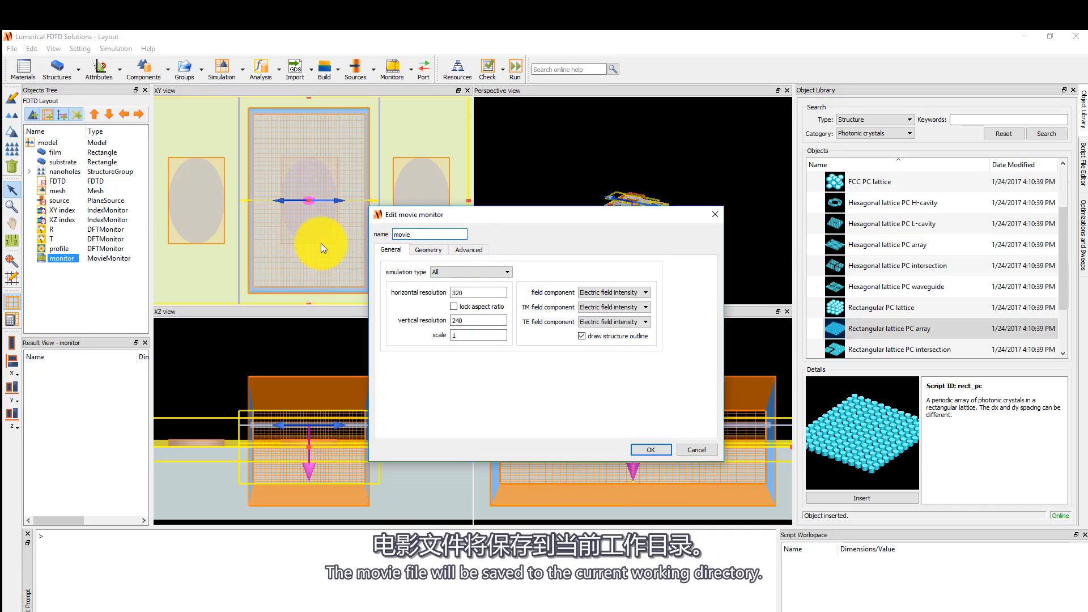
click(650, 446)
Change the working directory where the movie file will be saved.
click(12, 48)
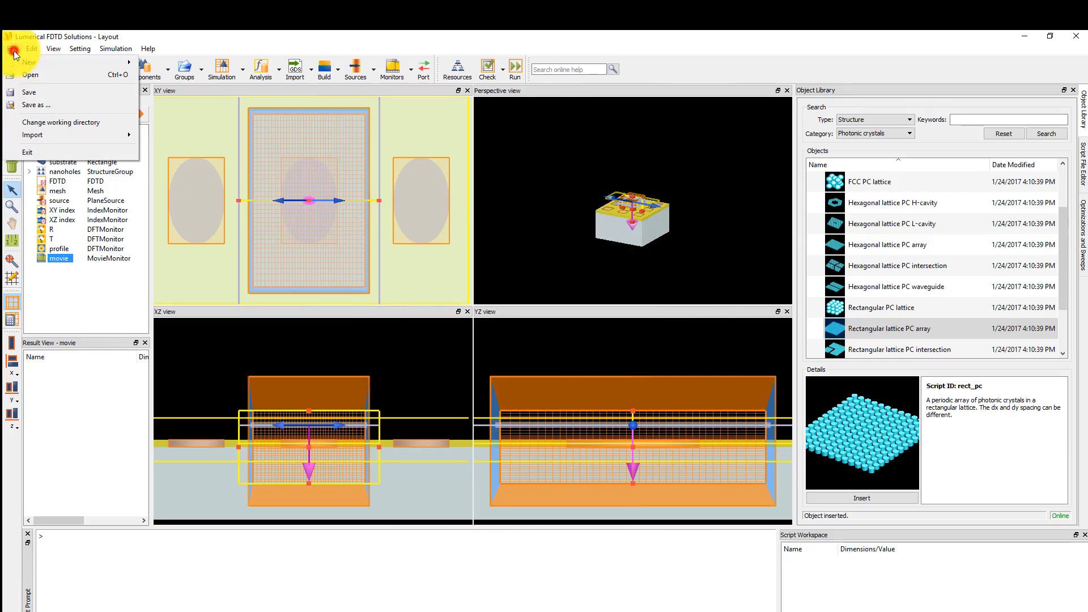
click(106, 124)
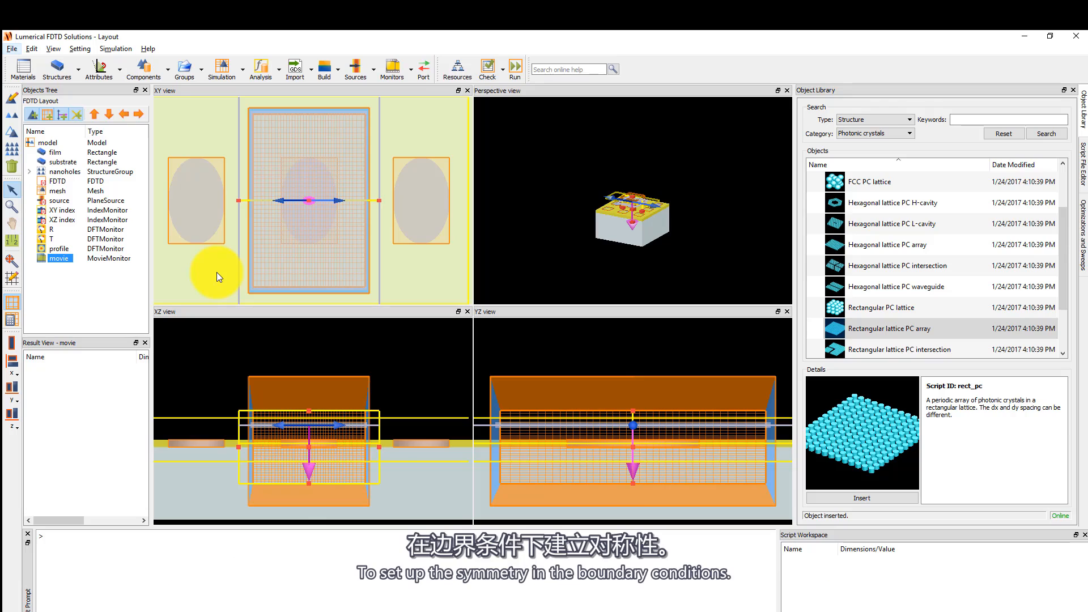
In the FDTD region's boundary conditions, allow symmetry on all boundaries and set x min and x max to Anti-Symmetric.
click(68, 182)
click(8, 100)
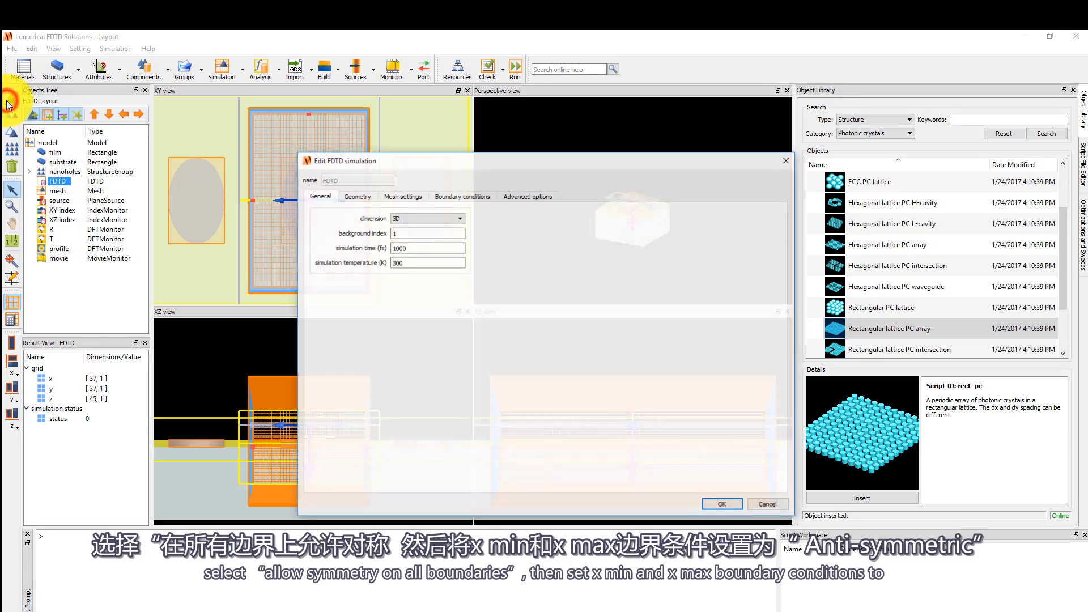
click(462, 196)
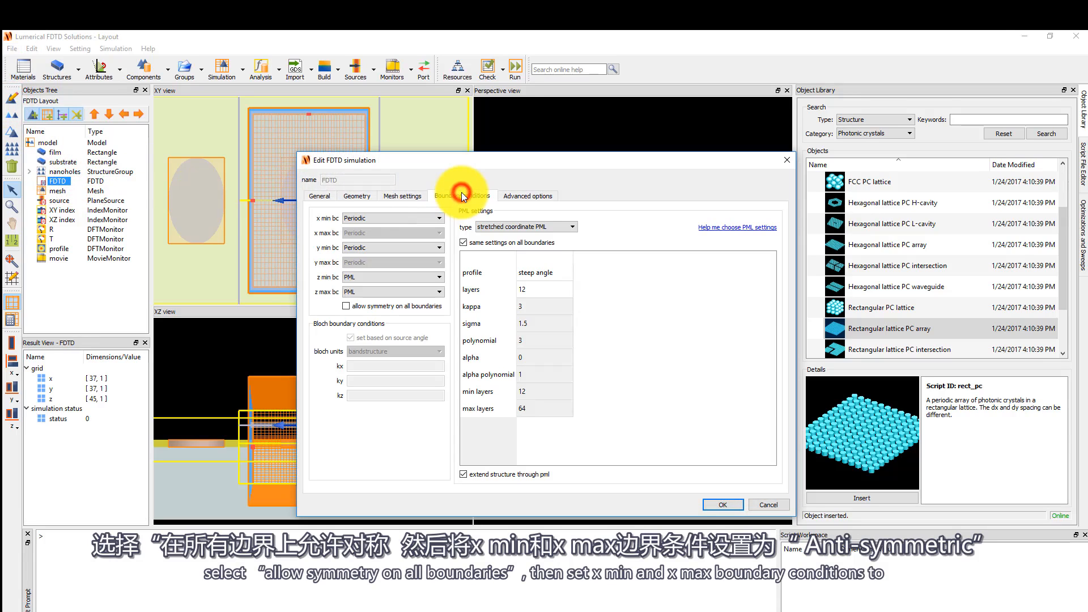
click(347, 307)
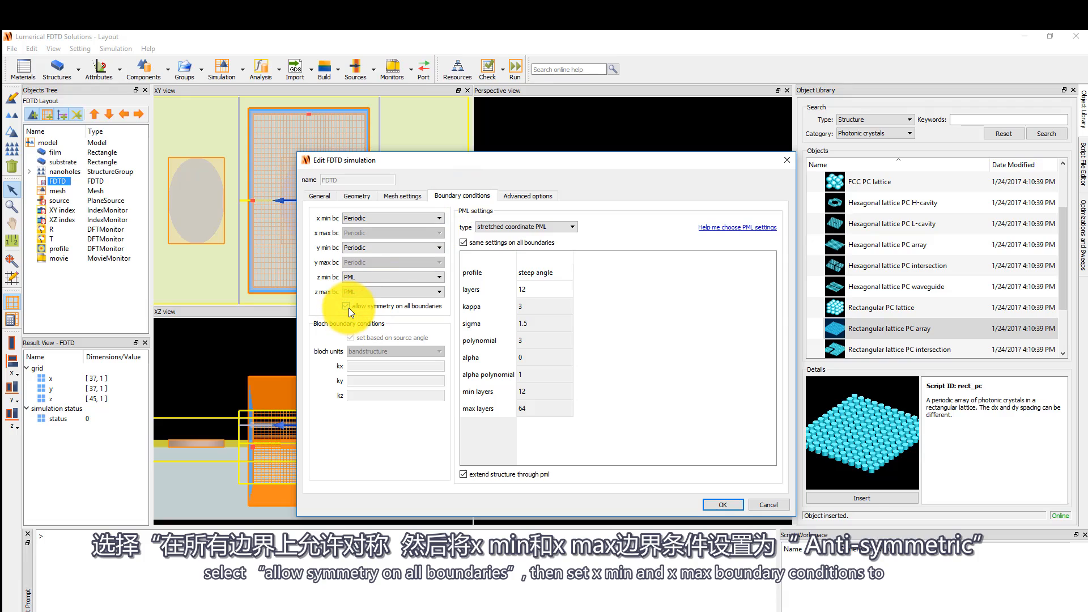
click(441, 216)
click(422, 256)
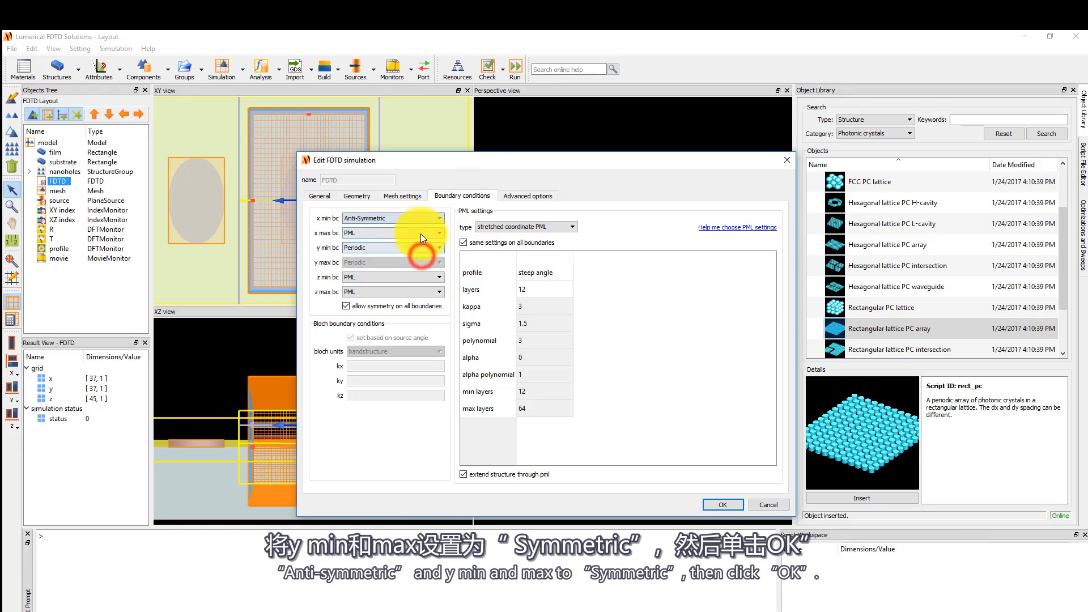
click(421, 233)
click(418, 271)
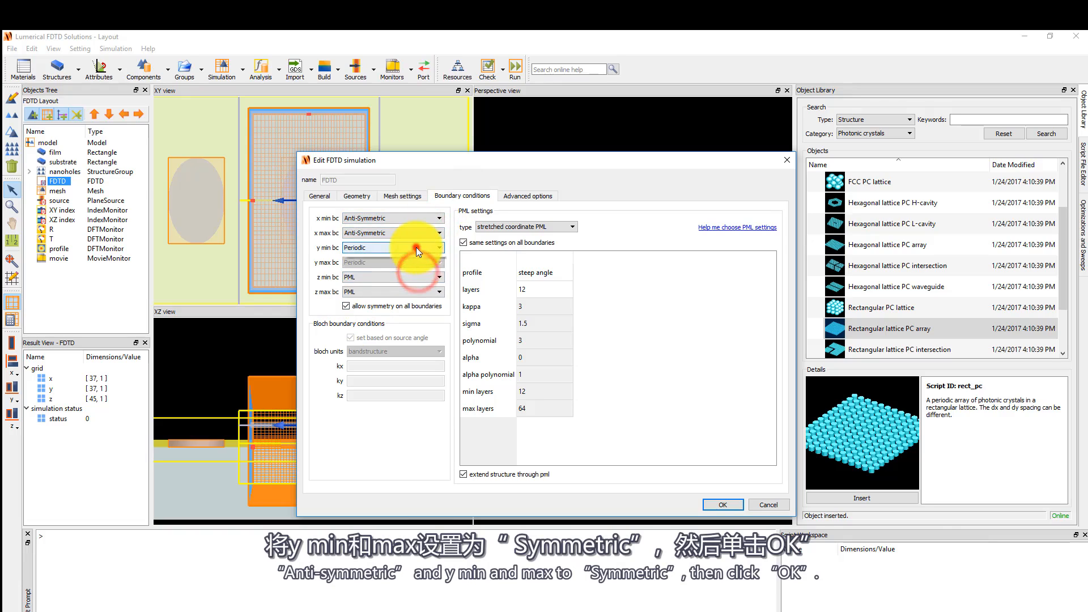
Set the FDTD region's y min and y max boundaries to Symmetric and apply the settings.
click(416, 247)
click(414, 263)
click(417, 264)
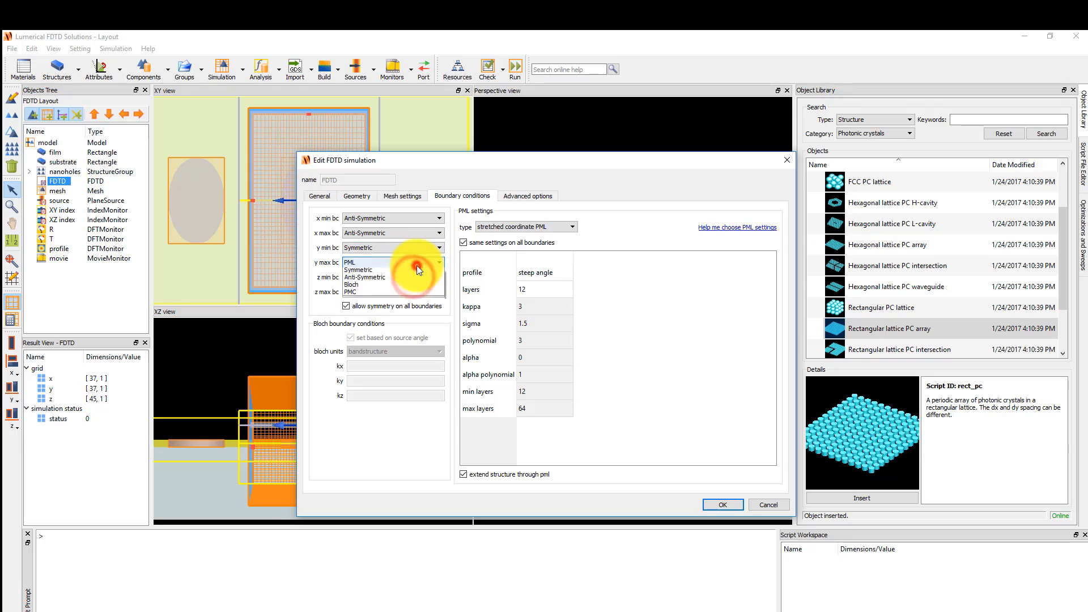
click(413, 292)
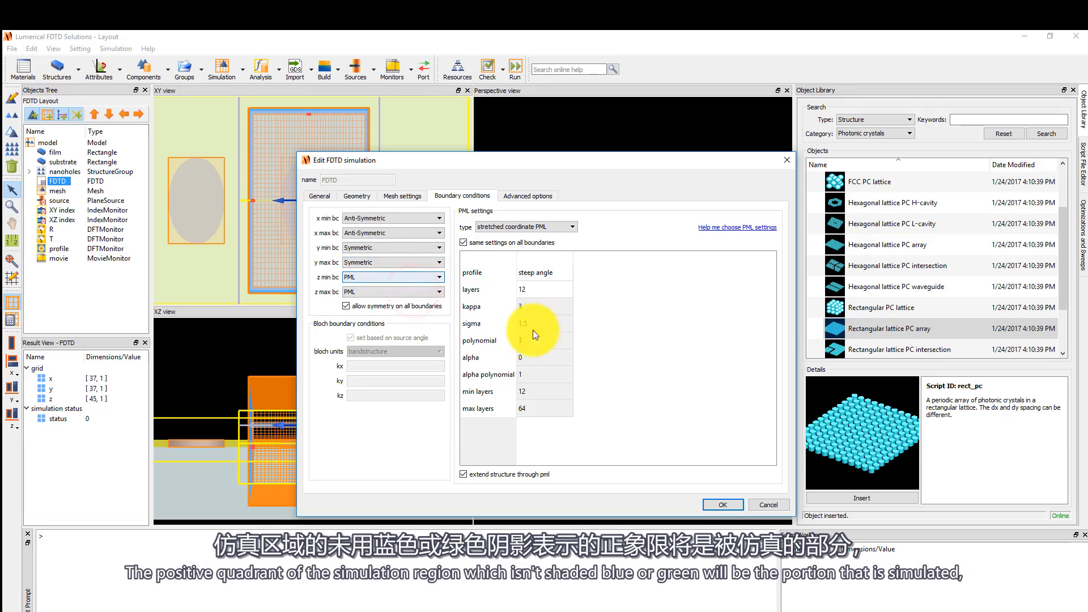
click(721, 505)
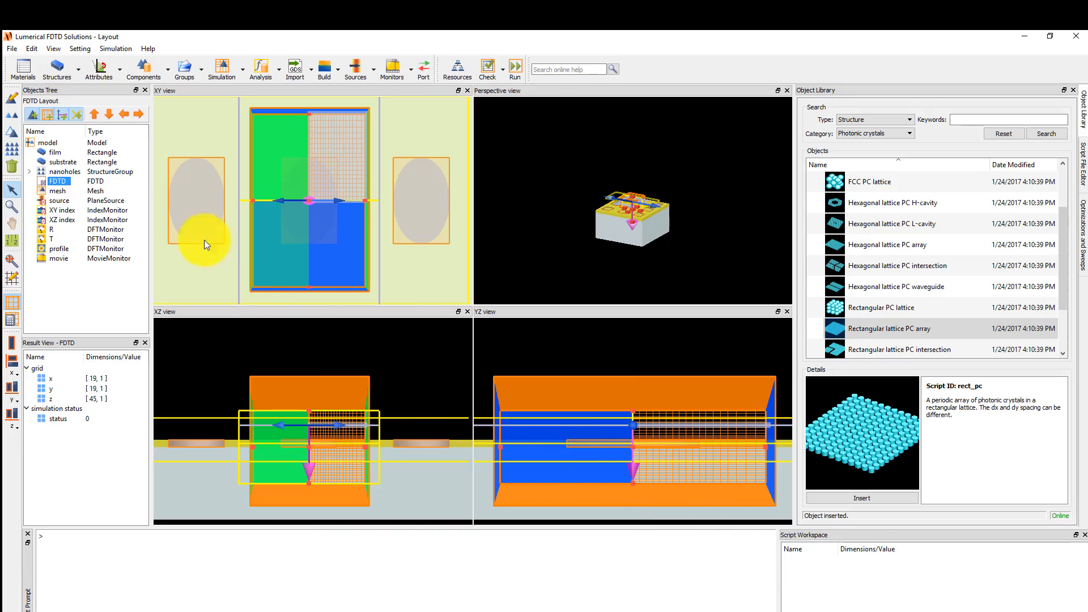
Save the simulation file.
click(13, 49)
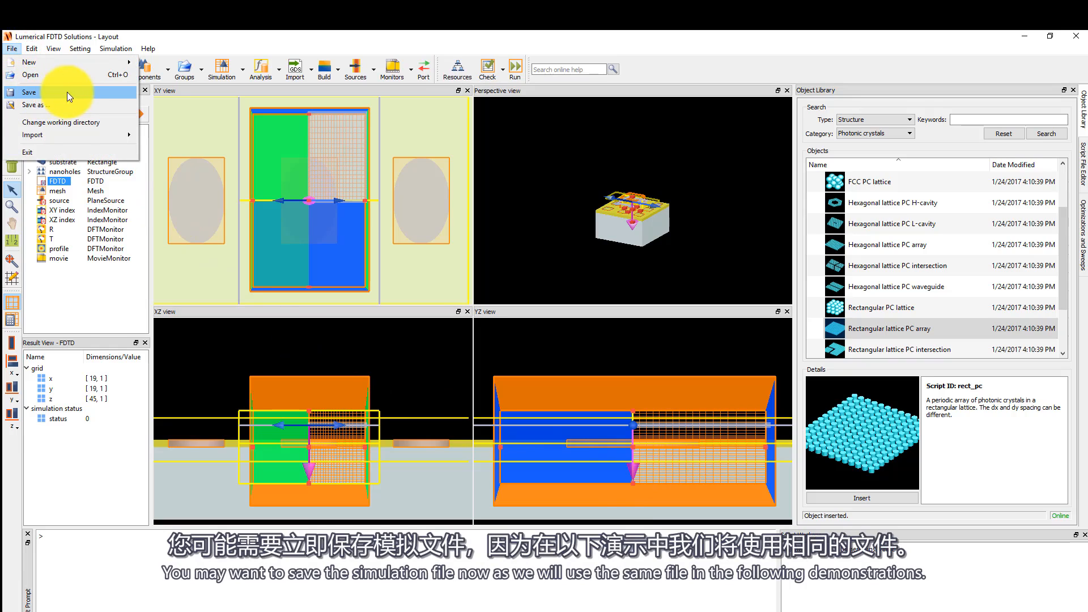